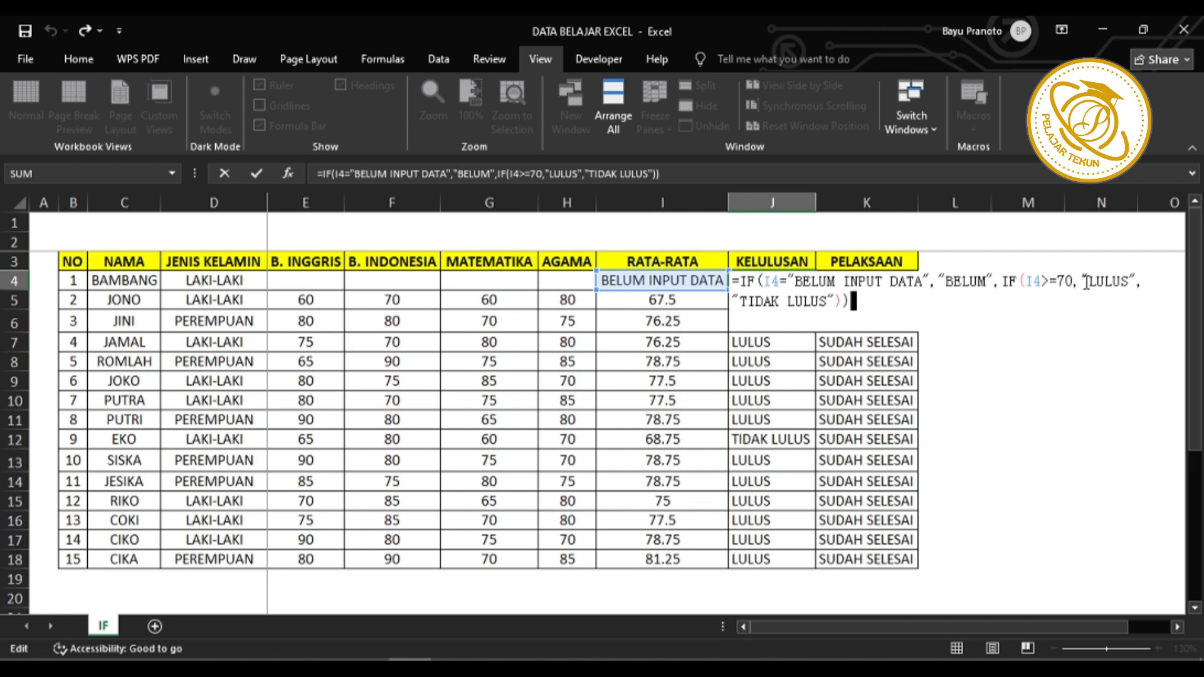
# - Examine the nested IF formula in J4, including its >=70 condition and the "LULUS" and "TIDAK LULUS" results
pyautogui.moveTo(1080, 283); pyautogui.dragTo(1121, 283)
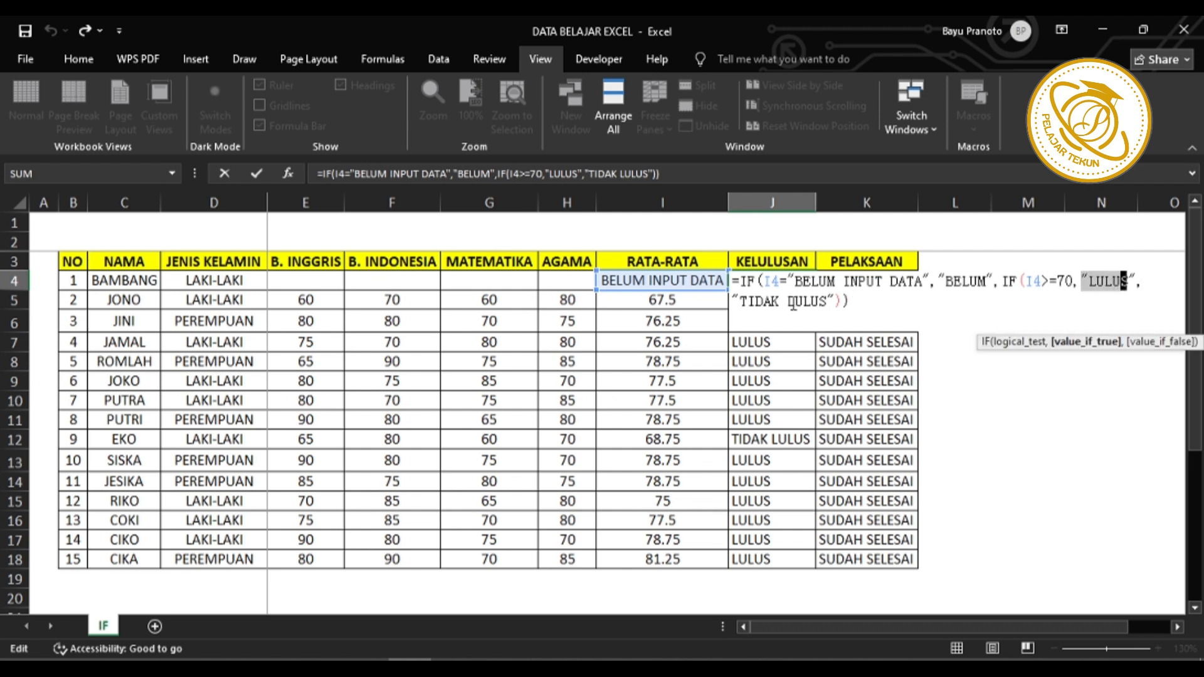
pyautogui.moveTo(740, 302); pyautogui.dragTo(932, 282)
pyautogui.moveTo(1025, 282); pyautogui.dragTo(1073, 282)
pyautogui.click(917, 303)
pyautogui.press('Return')
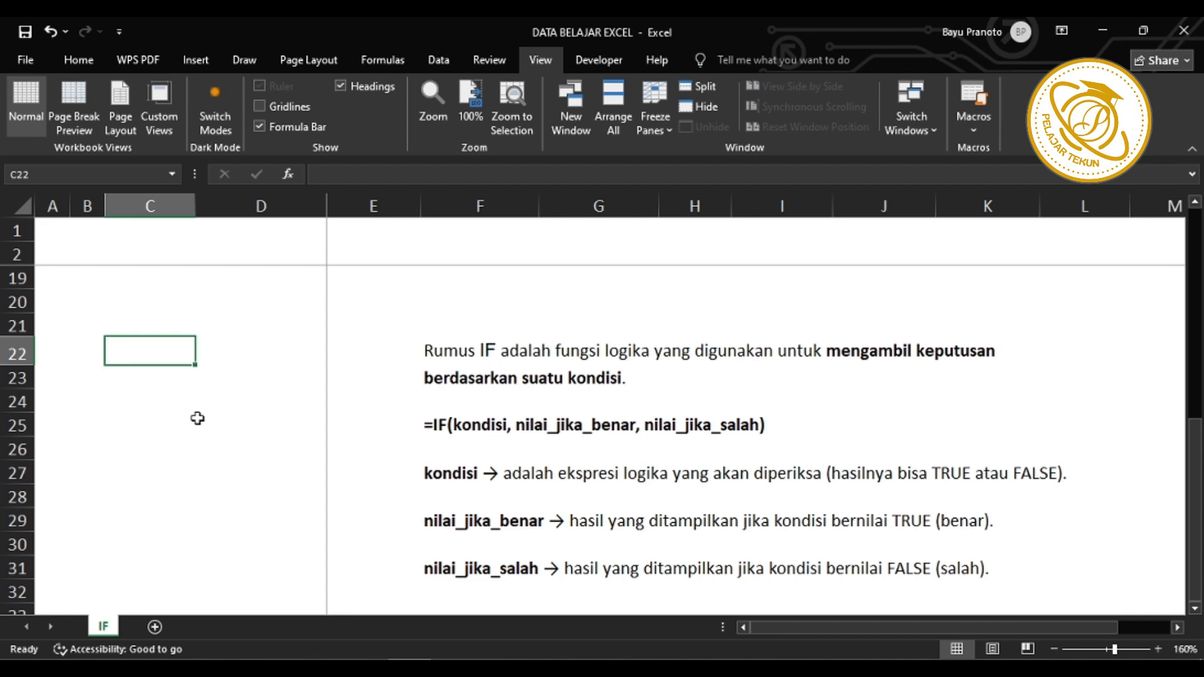
# - Enter the headers NILAI in C22 and KETERANGAN in D22, with the value 75 under NILAI in C23
pyautogui.write('NILAI')
pyautogui.press('Tab')
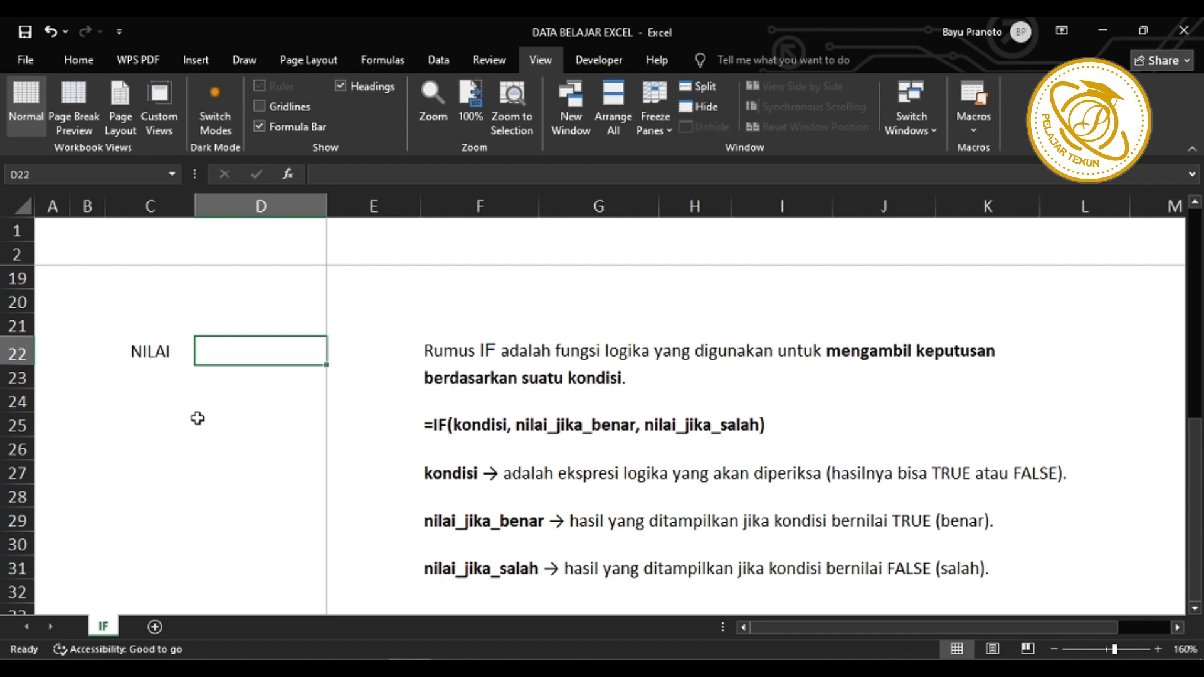
pyautogui.write('KETERANGAN')
pyautogui.press('Return')
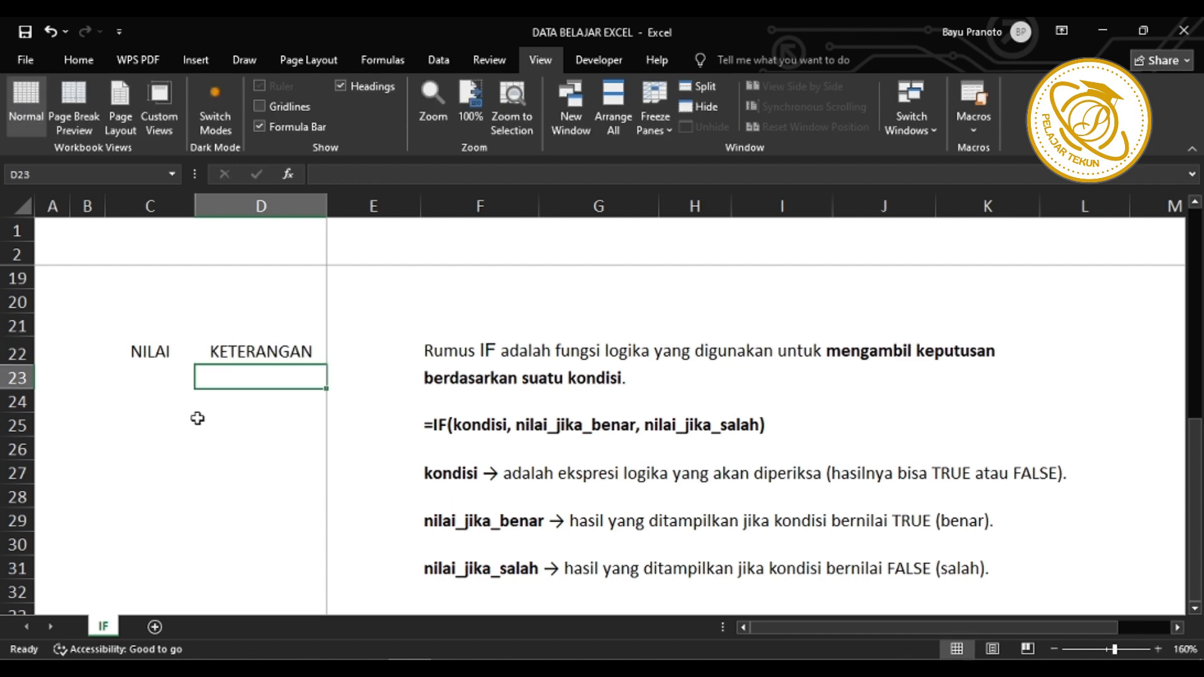
pyautogui.press('Left')
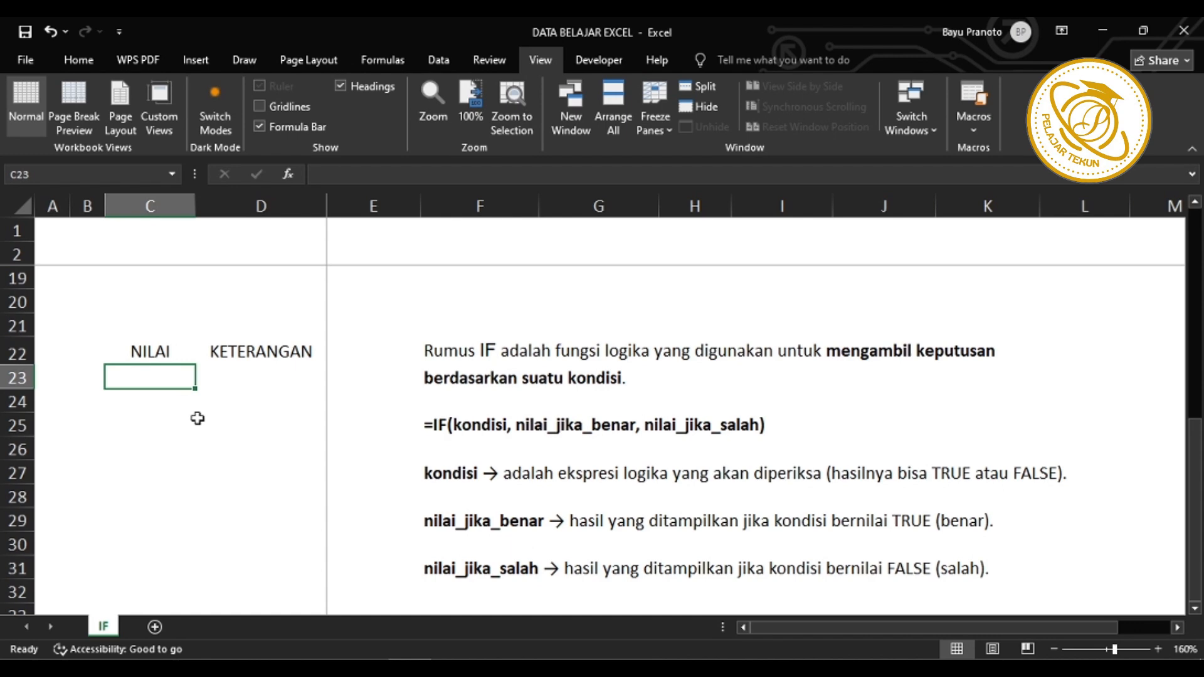
pyautogui.write('75')
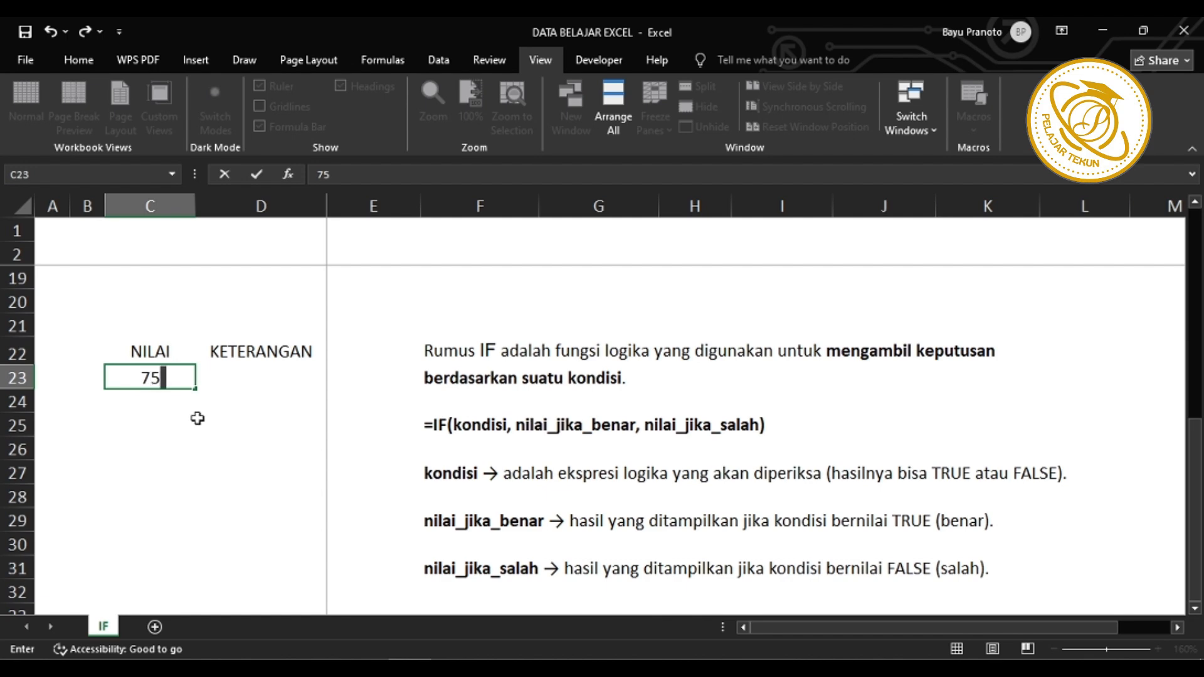
pyautogui.press('Tab')
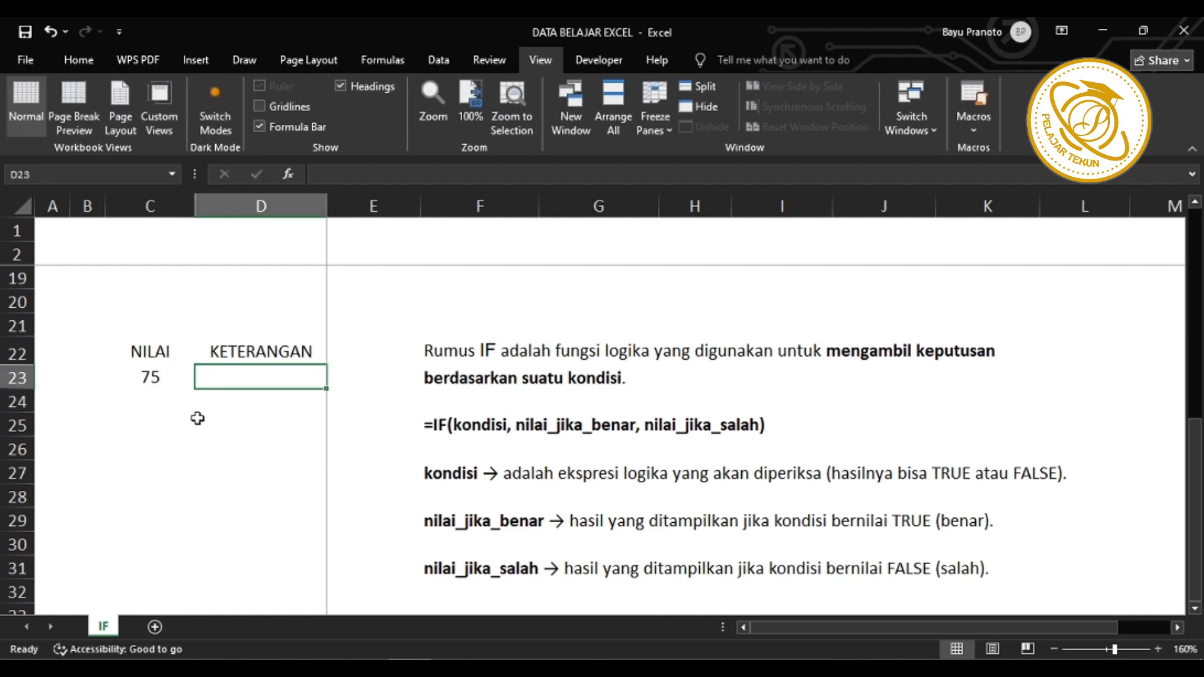
# - Enter the formula =IF(C23>=70,"LULUS","TIDAK LULUS") in D23
pyautogui.write('=IF(')
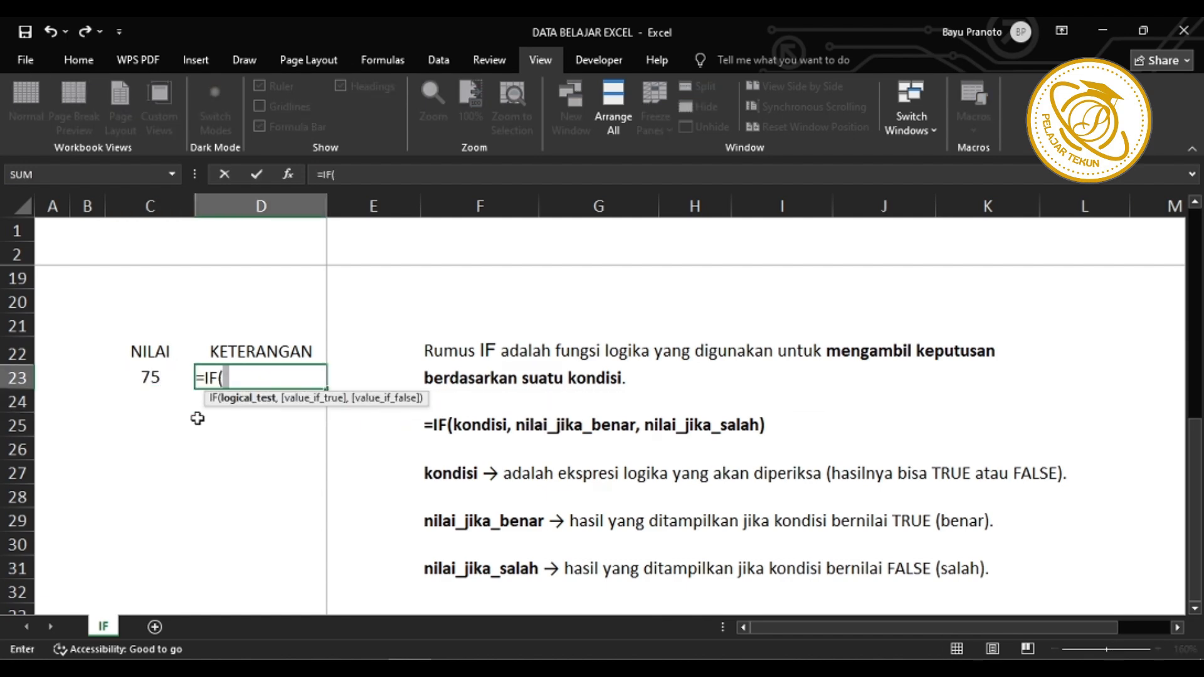
pyautogui.click(164, 379)
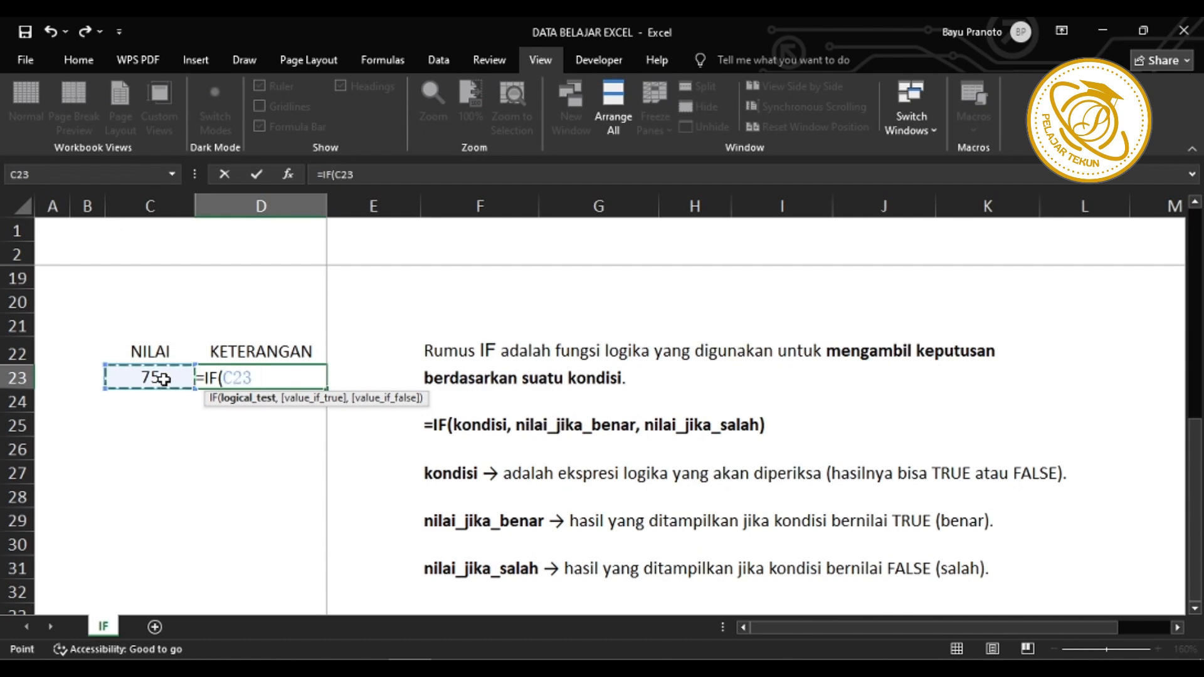
pyautogui.write('>=')
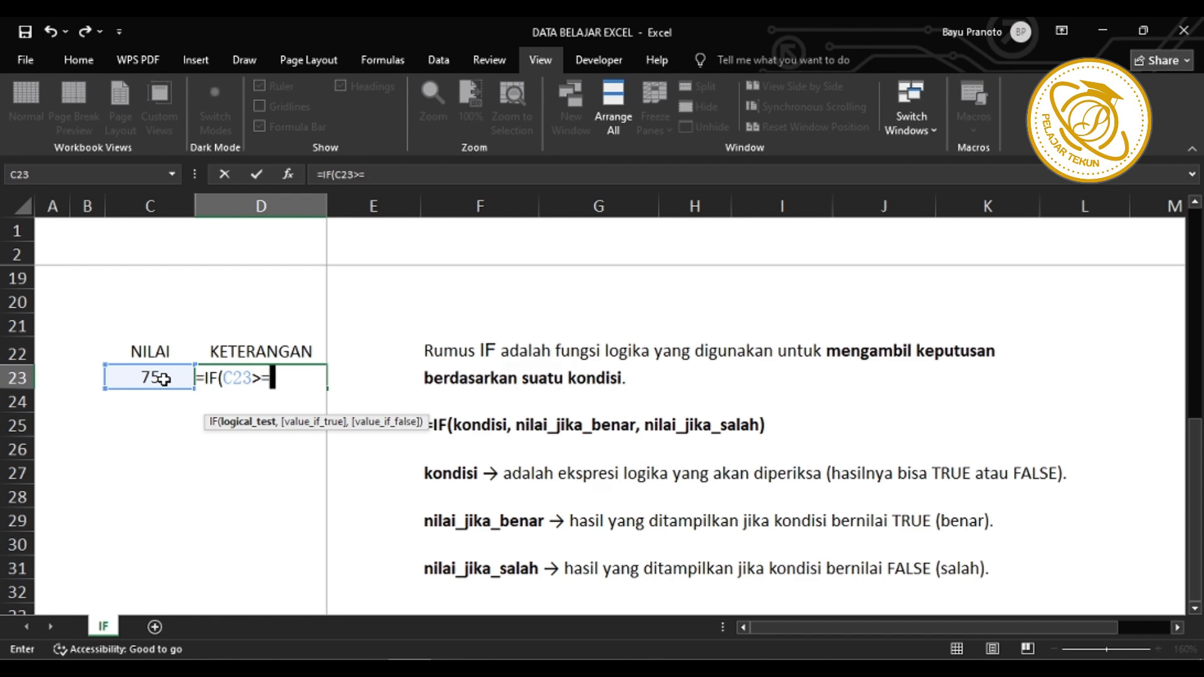
pyautogui.write('70,')
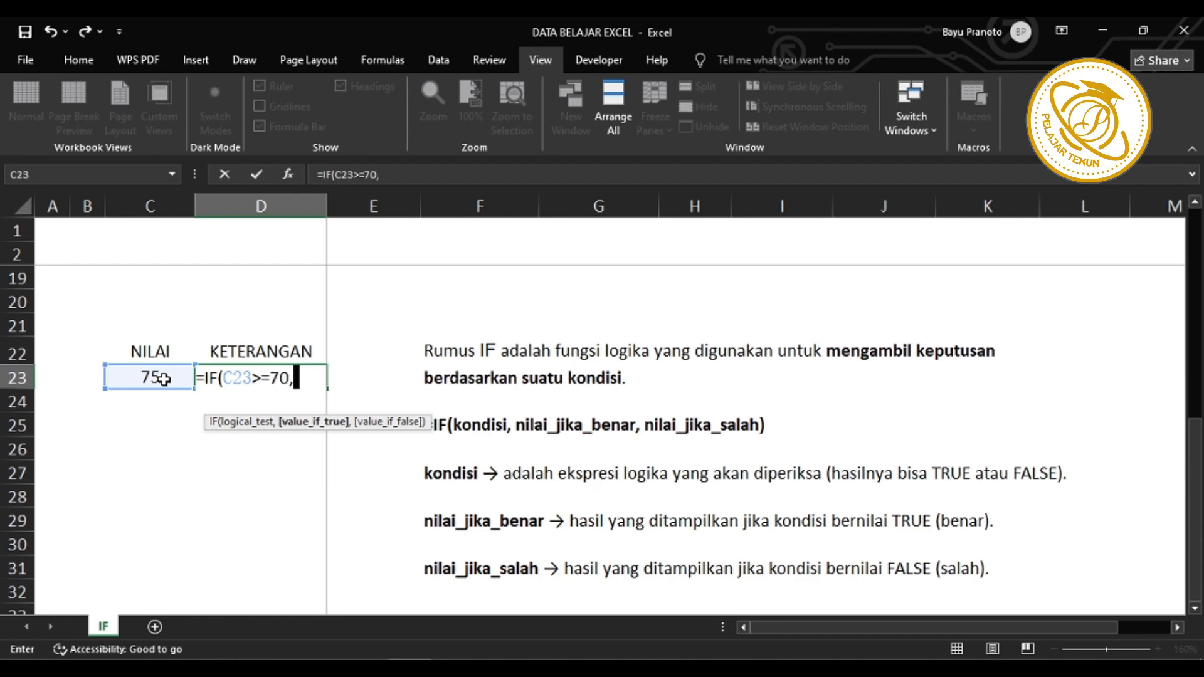
pyautogui.write('"LULUS",')
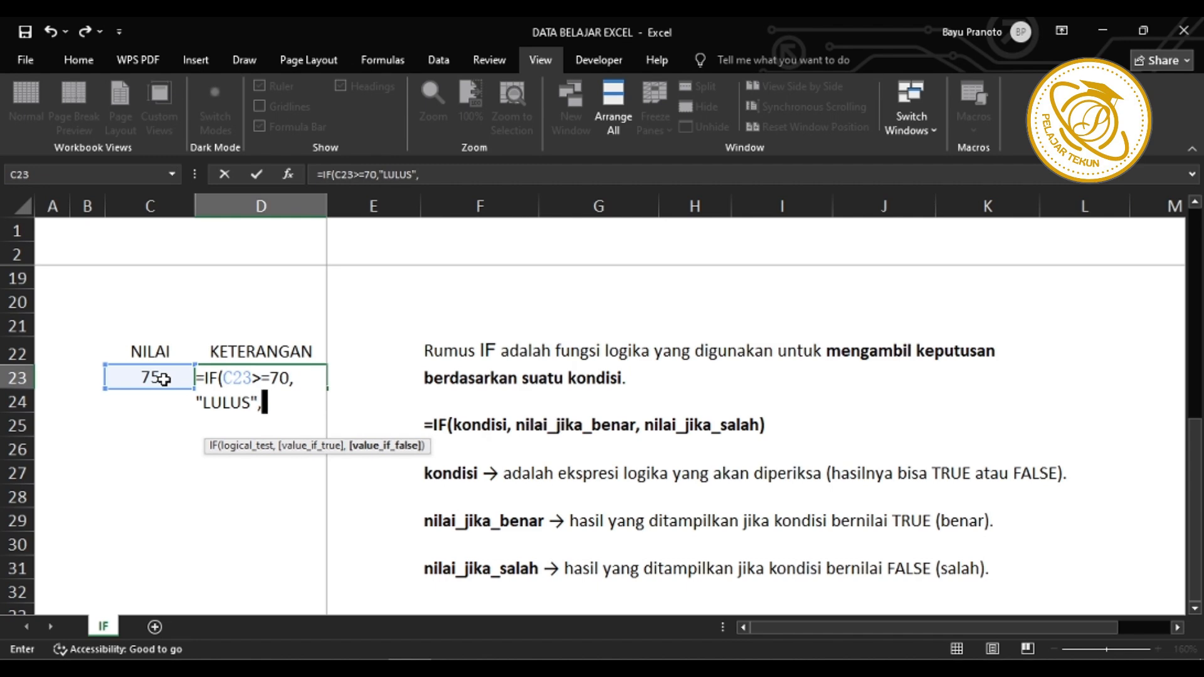
pyautogui.write('"TIDAK LULUS")')
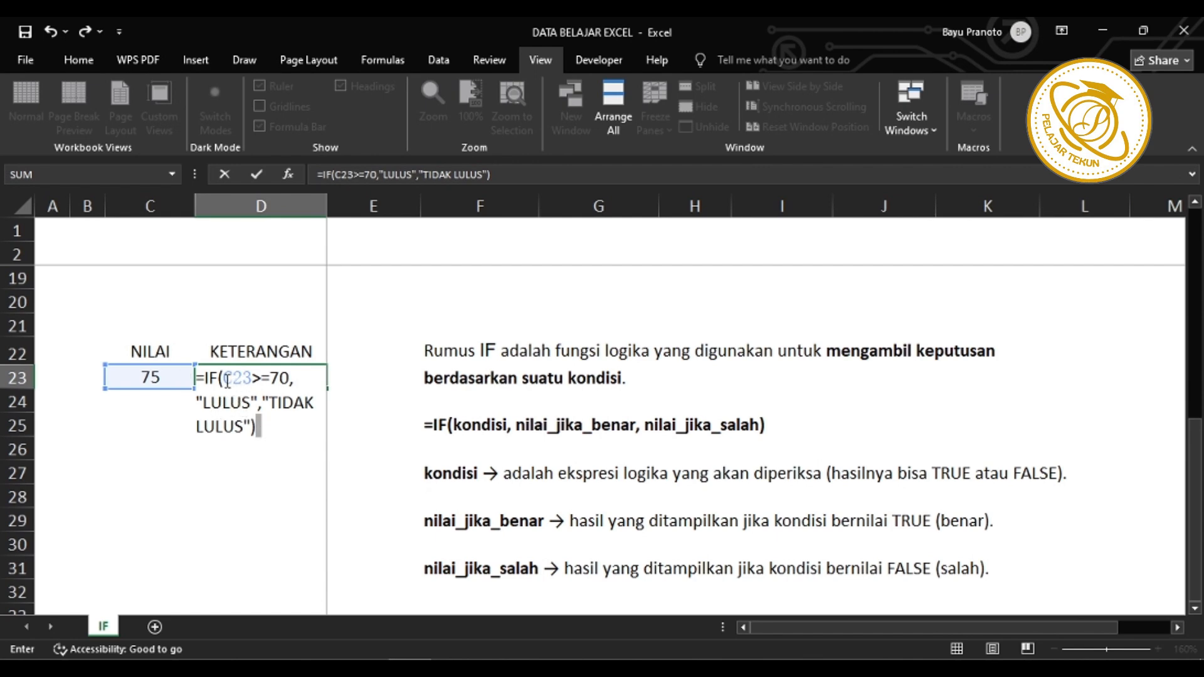
pyautogui.moveTo(224, 380); pyautogui.dragTo(314, 401)
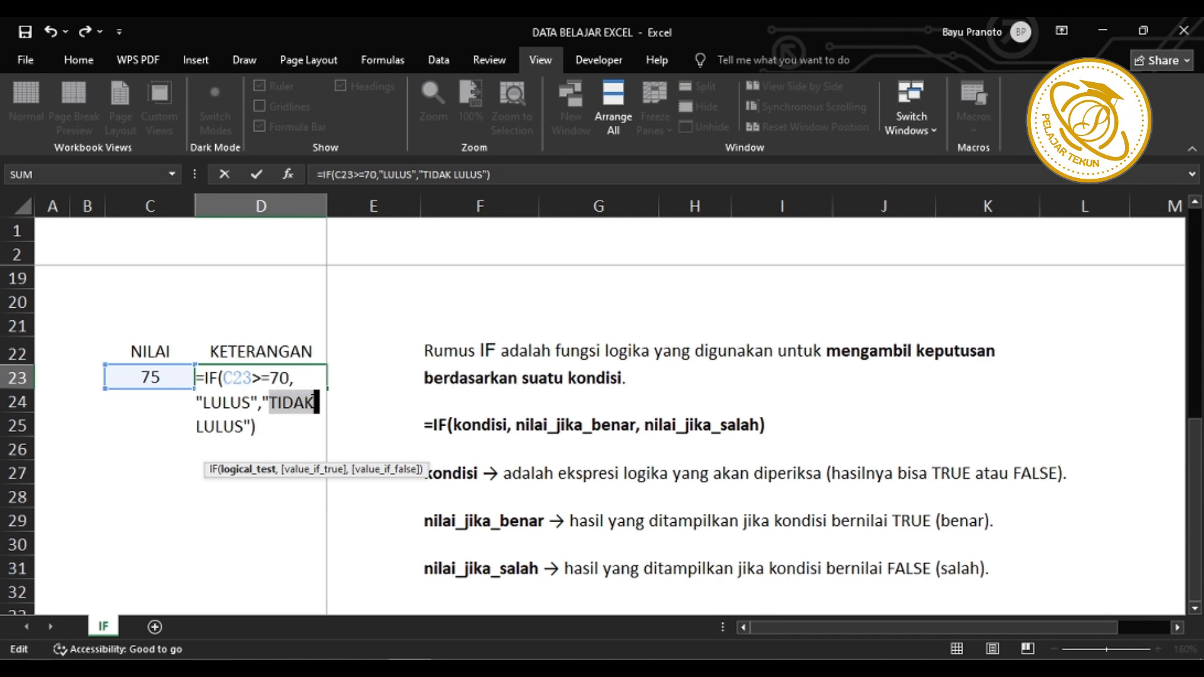
pyautogui.doubleClick(252, 402)
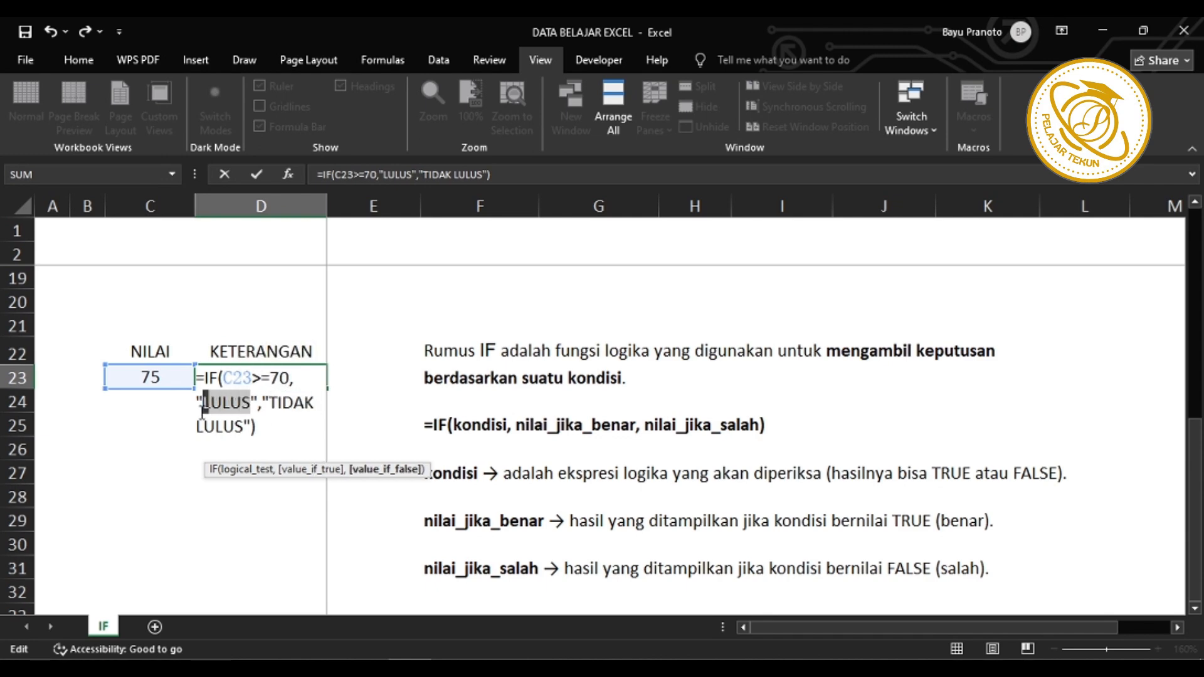
pyautogui.click(269, 422)
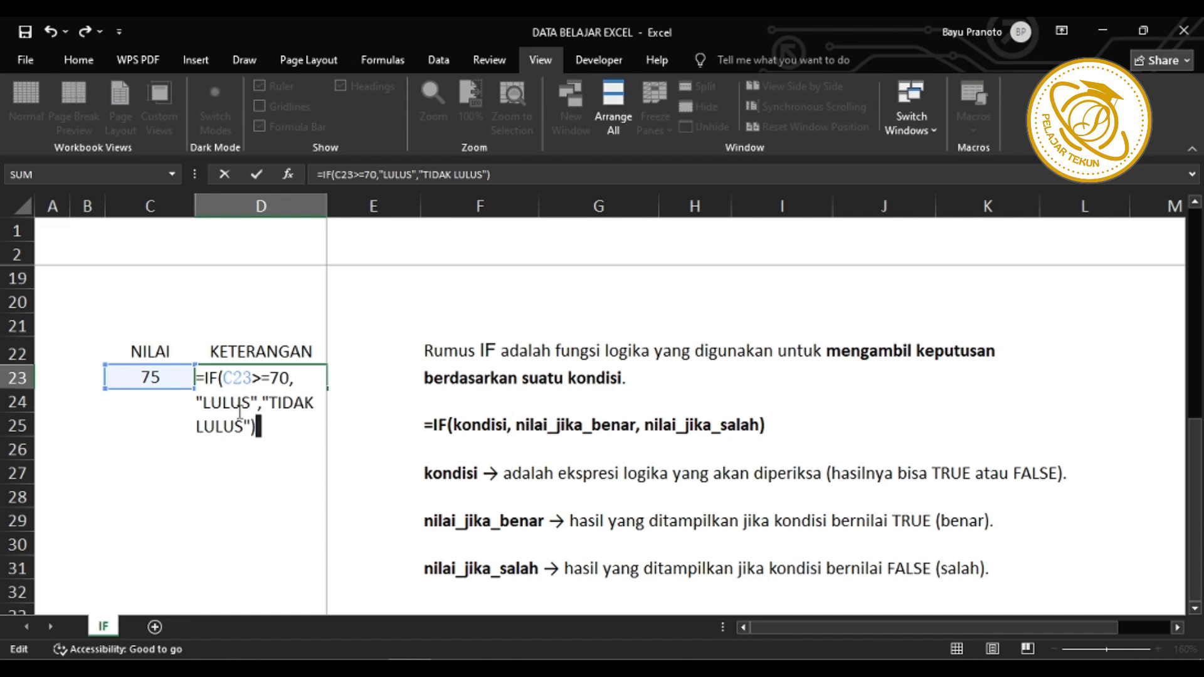
pyautogui.press('Return')
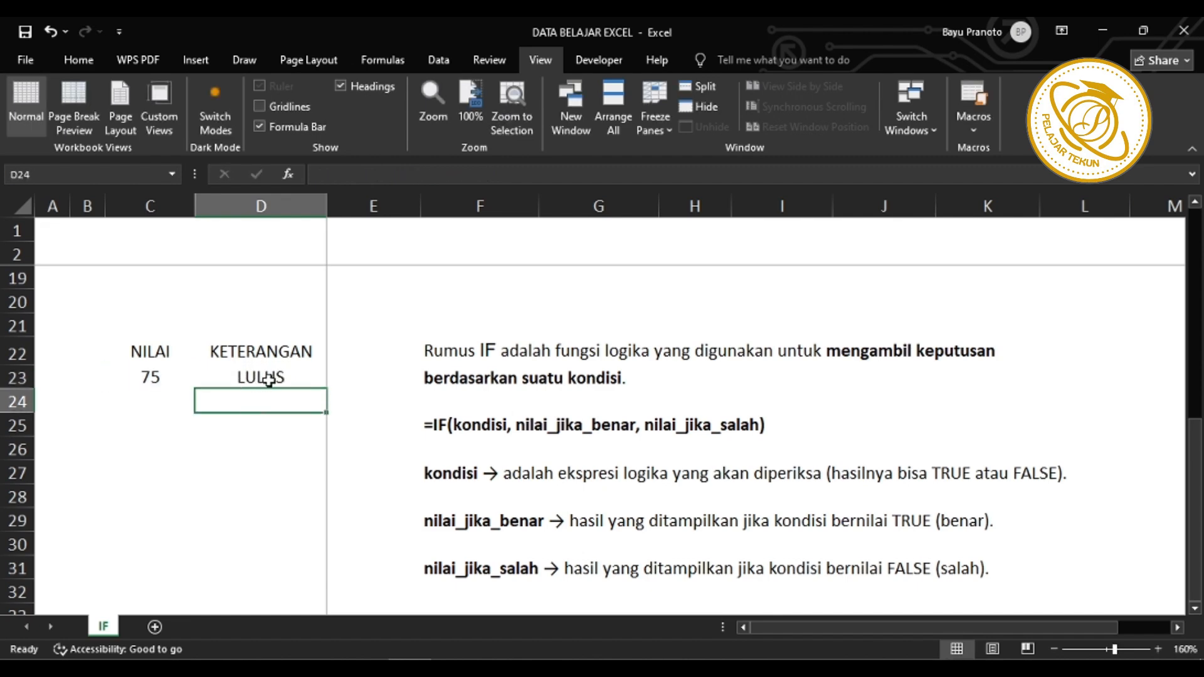
# - Check the sample value in C23 against the IF formula in D23
pyautogui.click(170, 374)
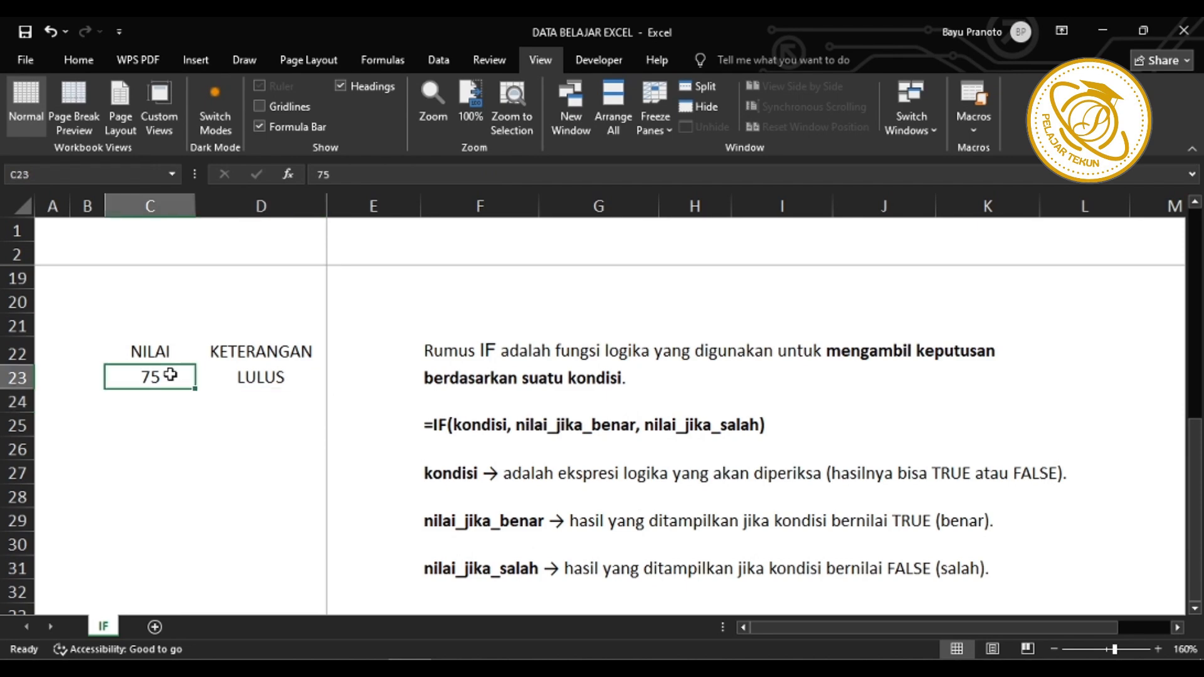
pyautogui.click(236, 375)
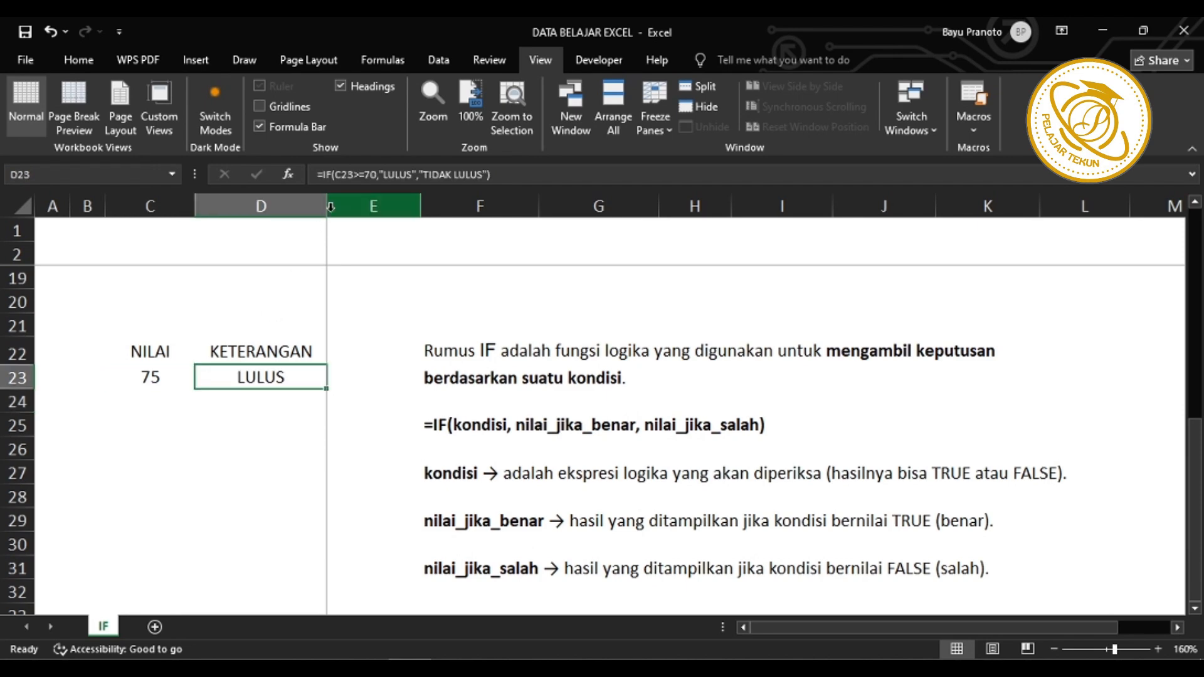
pyautogui.doubleClick(262, 381)
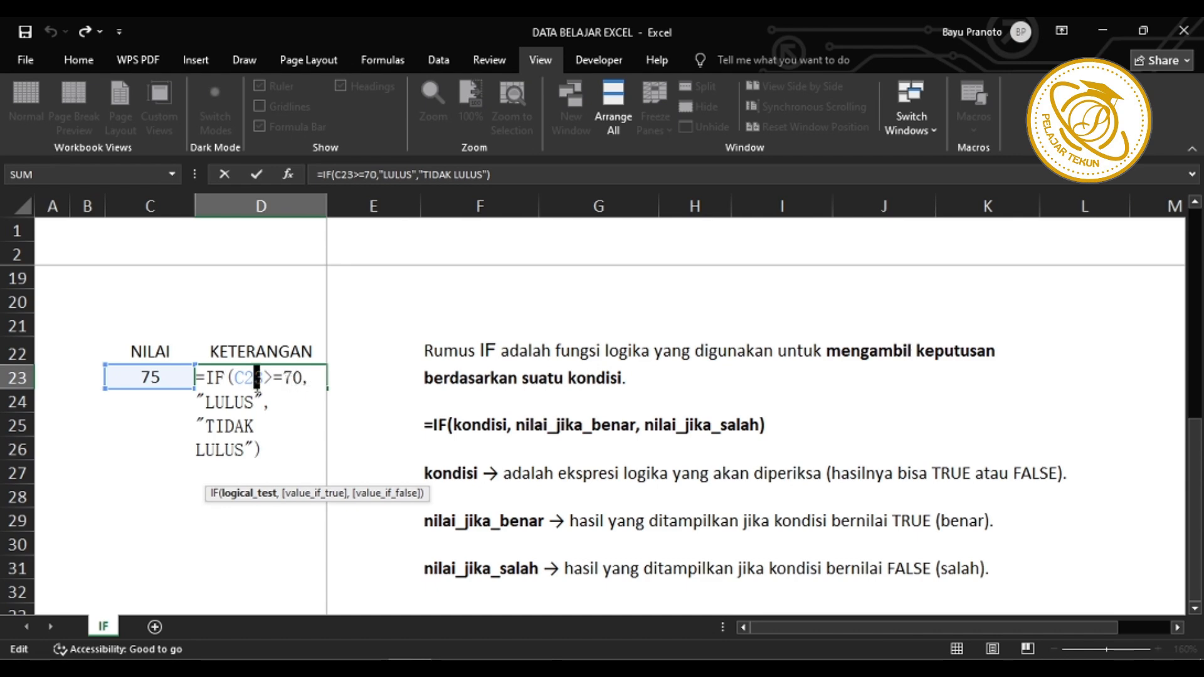
pyautogui.press('Escape')
# - Change the NILAI value in C23 to 60
pyautogui.click(137, 378)
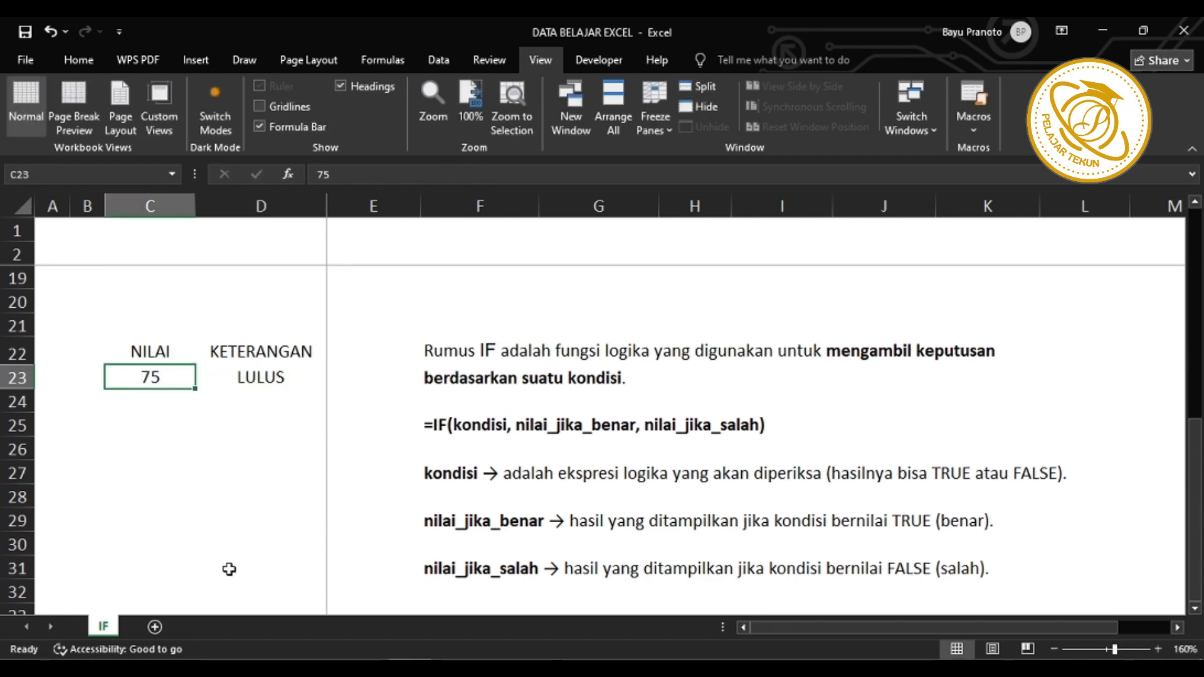
pyautogui.write('60')
pyautogui.press('Return')
# - Examine the condition and the value-if-false argument of the IF formula in D23
pyautogui.click(256, 388)
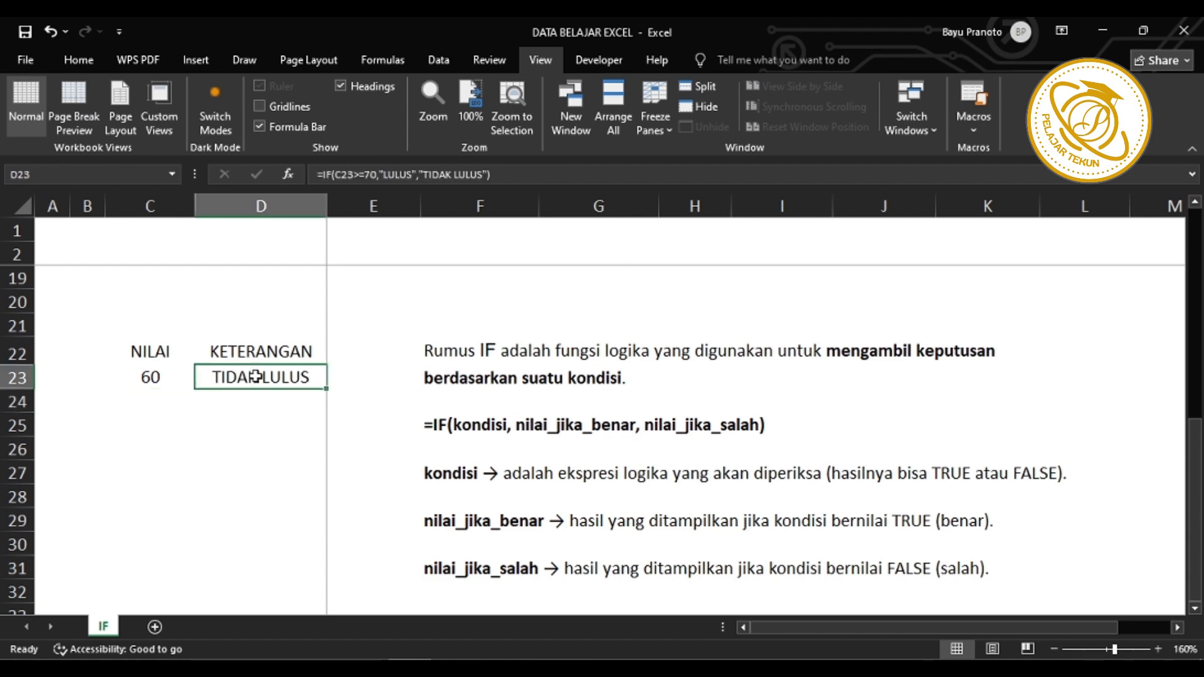
pyautogui.doubleClick(282, 377)
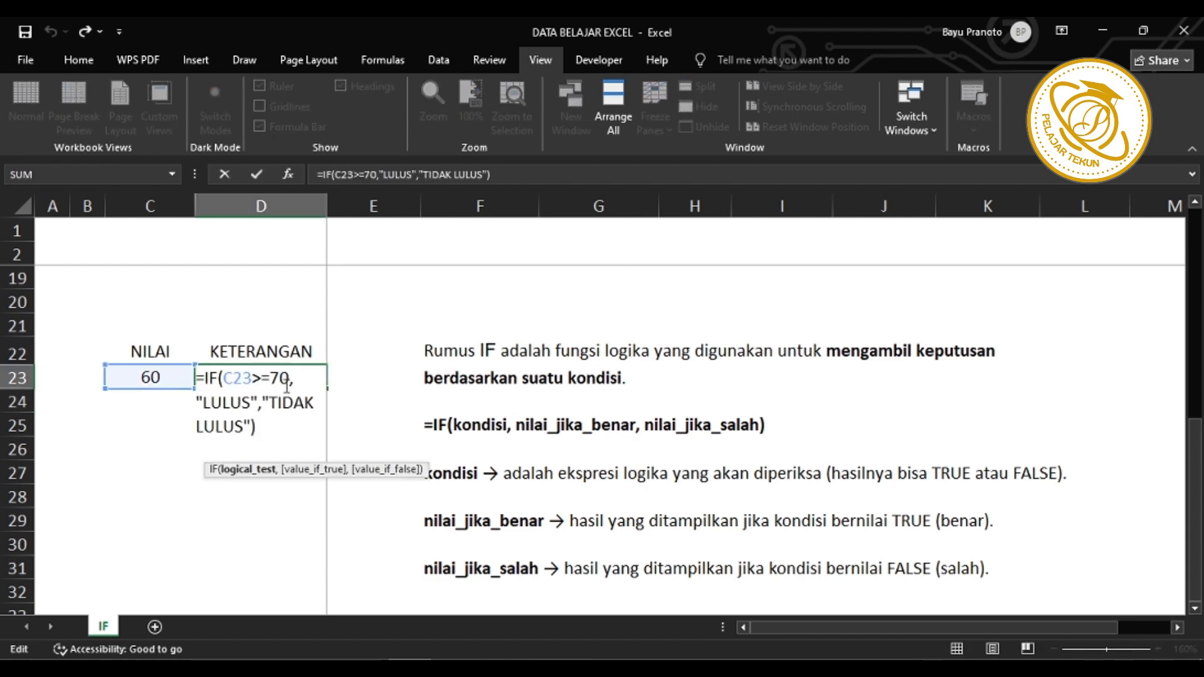
pyautogui.moveTo(224, 378); pyautogui.dragTo(282, 388)
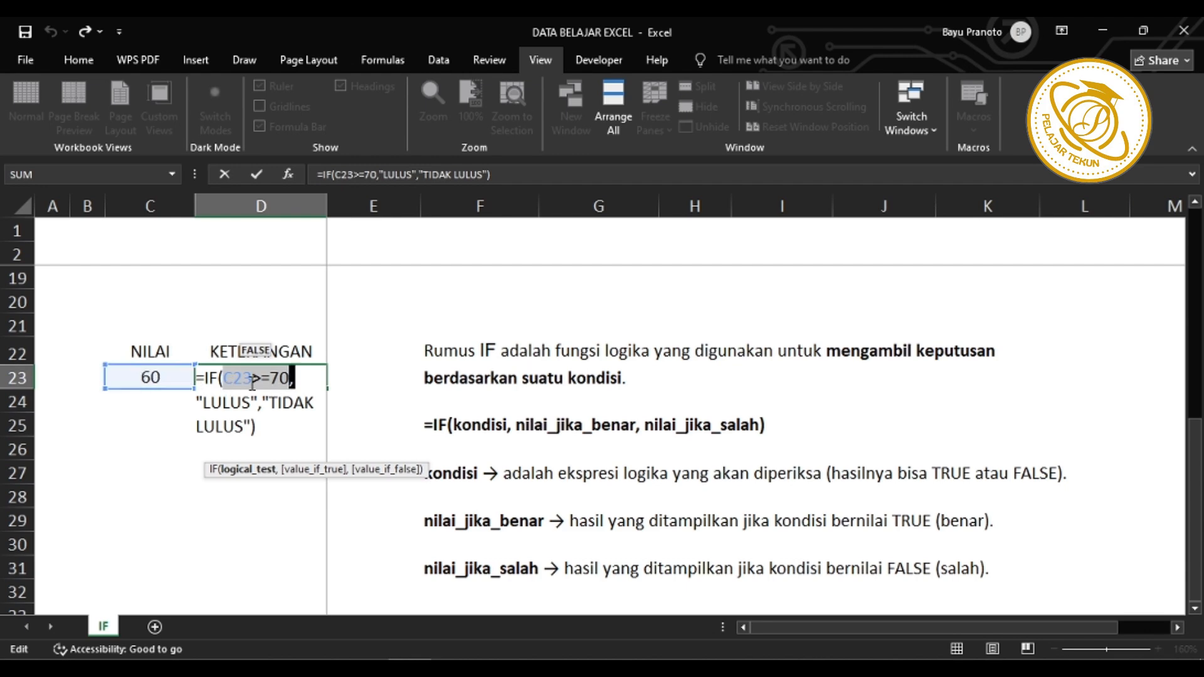
pyautogui.moveTo(272, 403); pyautogui.dragTo(306, 402)
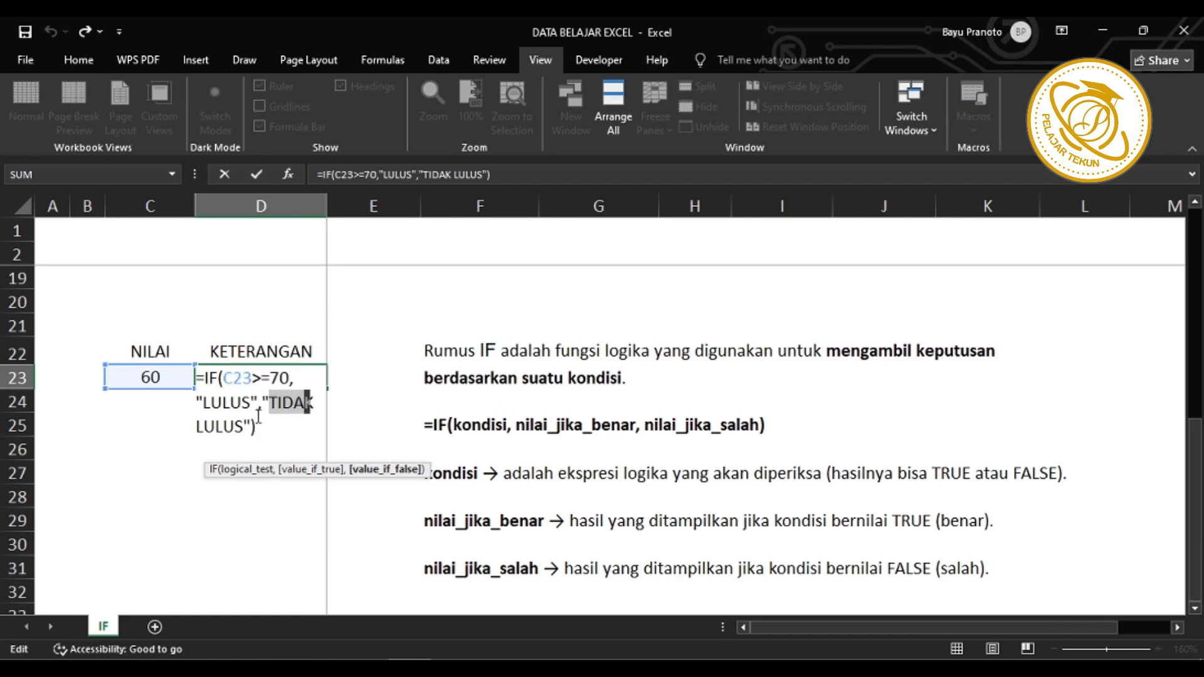
pyautogui.click(245, 426)
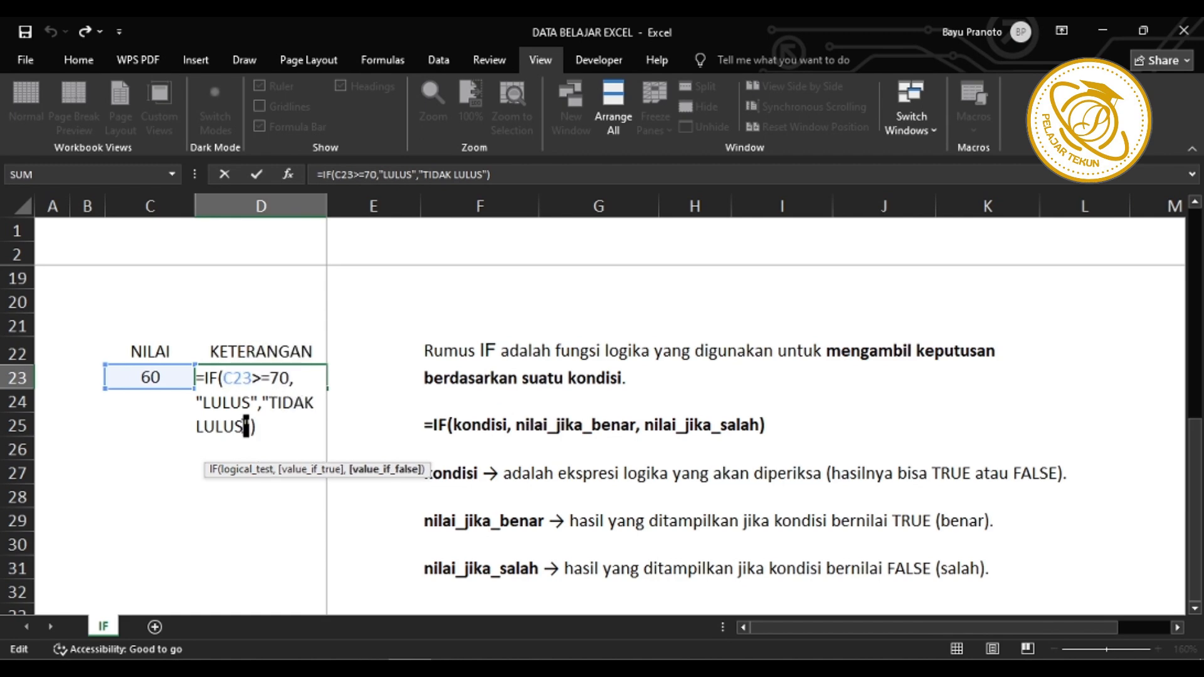
pyautogui.press('Return')
pyautogui.press('Up')
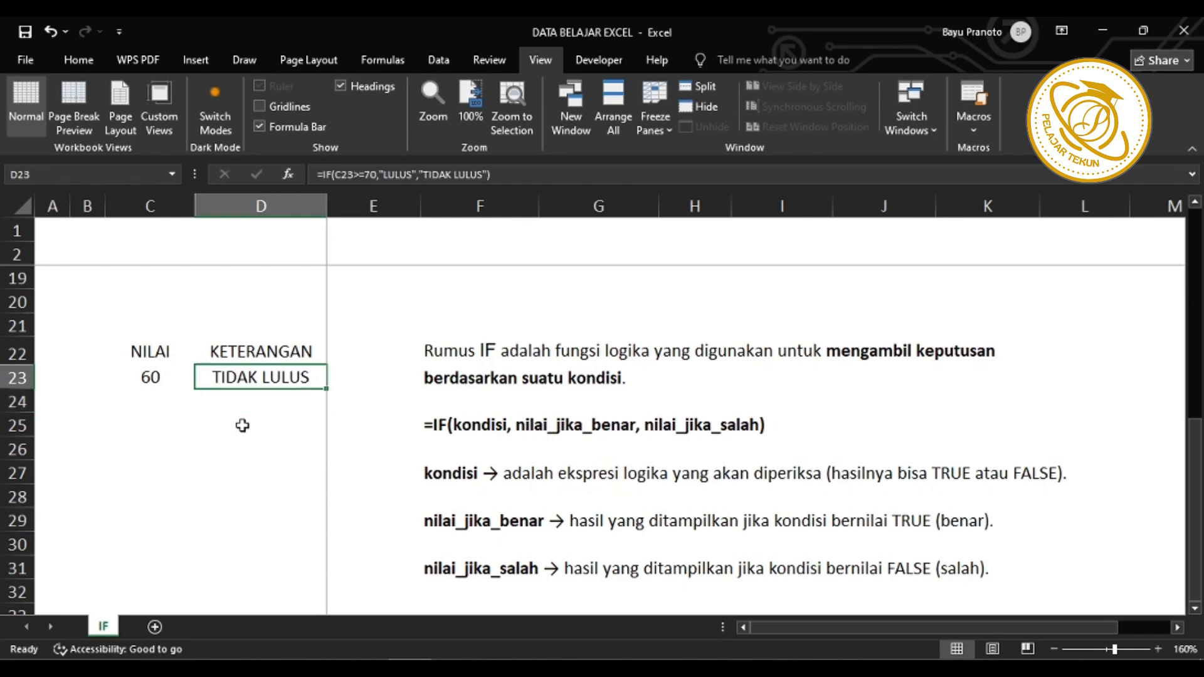
# - Clear the contents of the NILAI and KETERANGAN sample in C22:D23
pyautogui.moveTo(150, 352); pyautogui.dragTo(242, 373)
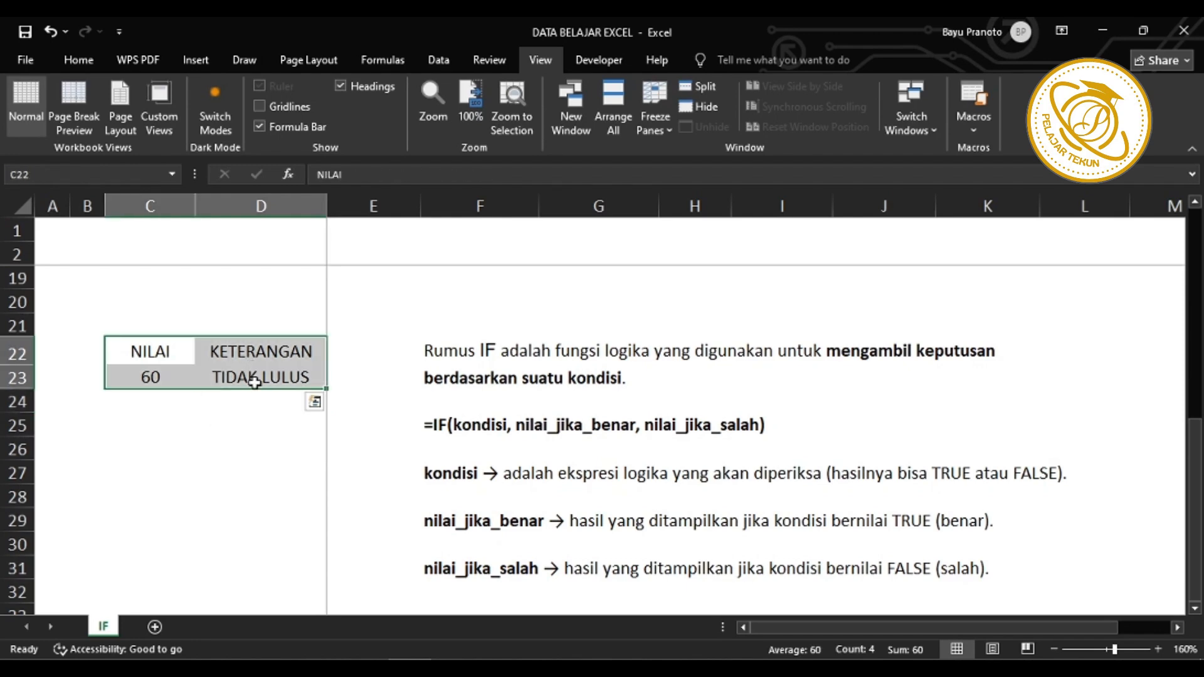
pyautogui.press('Delete')
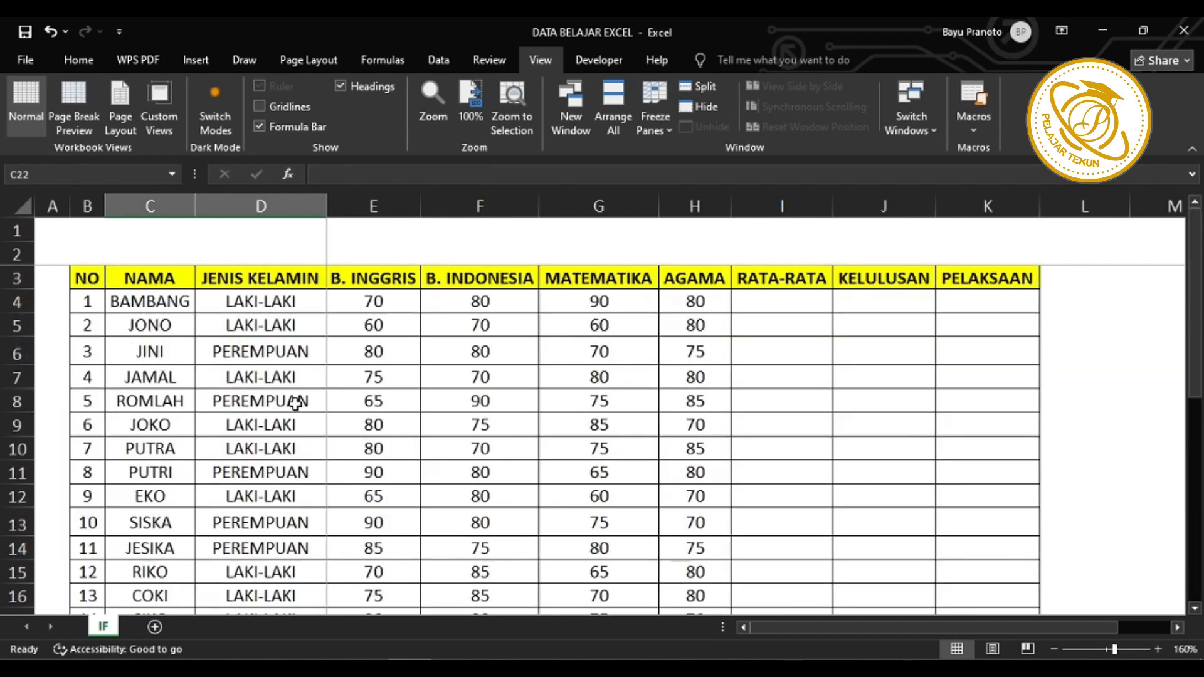
# - Examine the student table's name, gender and subject score columns and the RATA-RATA and KELULUSAN columns
pyautogui.moveTo(139, 269); pyautogui.dragTo(326, 420)
pyautogui.click(633, 300)
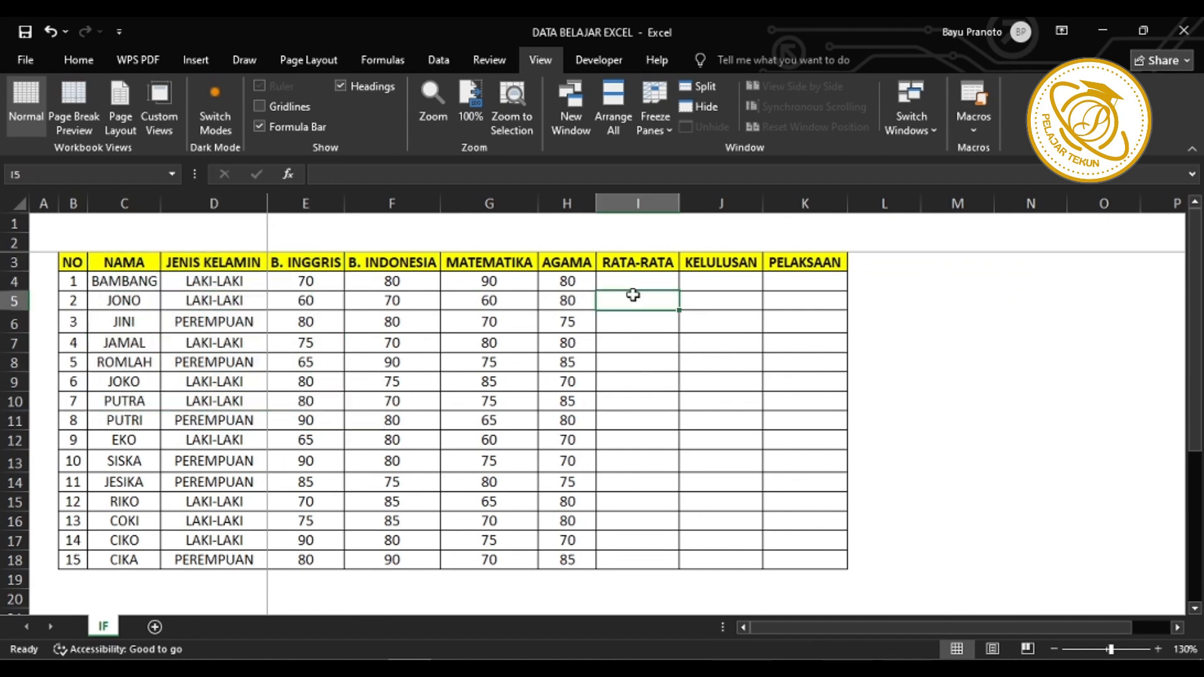
pyautogui.moveTo(708, 283); pyautogui.dragTo(721, 441)
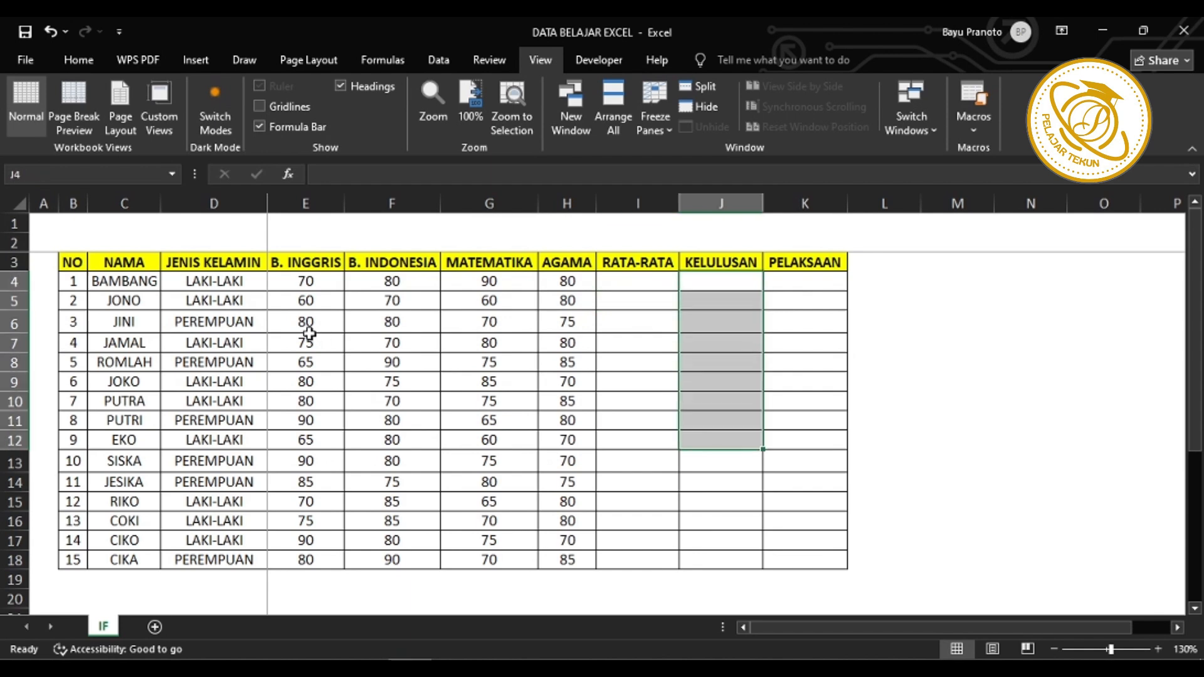
pyautogui.moveTo(117, 266); pyautogui.dragTo(152, 554)
pyautogui.click(720, 279)
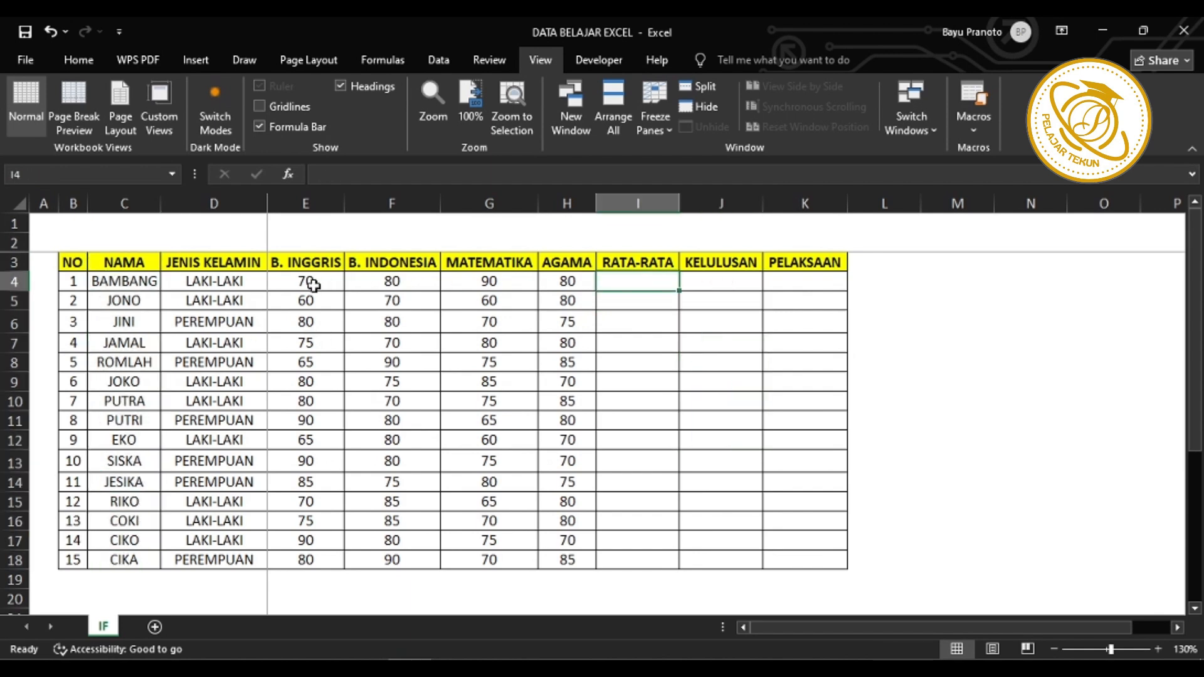
pyautogui.moveTo(312, 283); pyautogui.dragTo(568, 282)
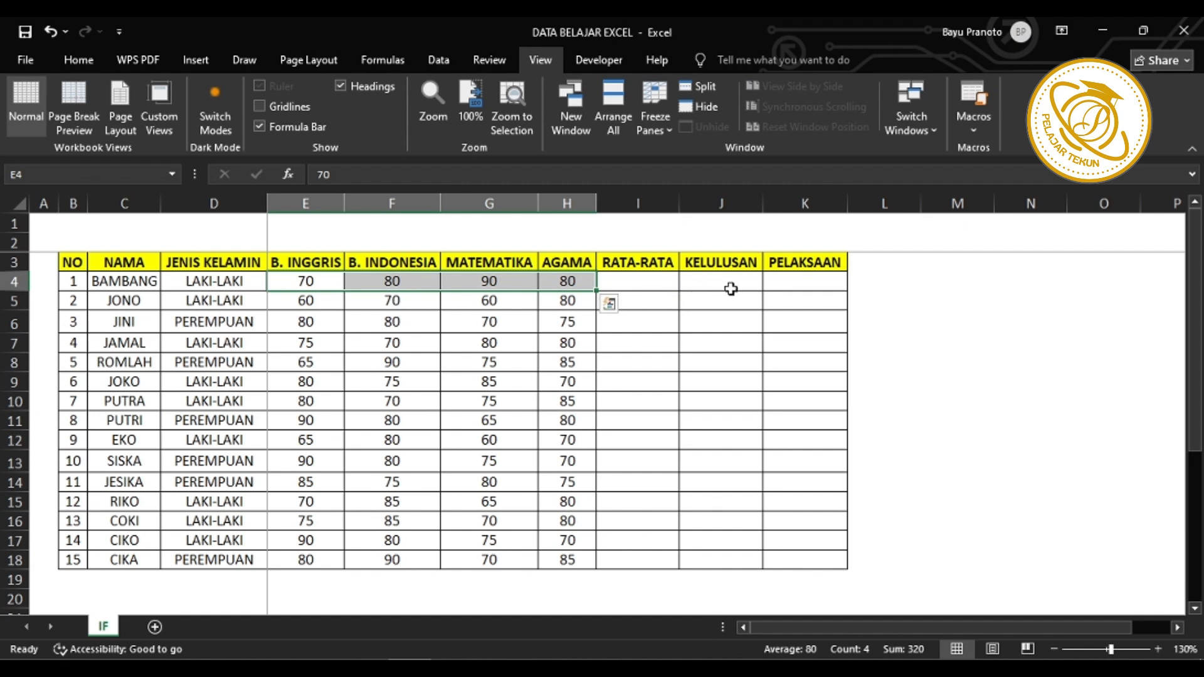
pyautogui.click(710, 286)
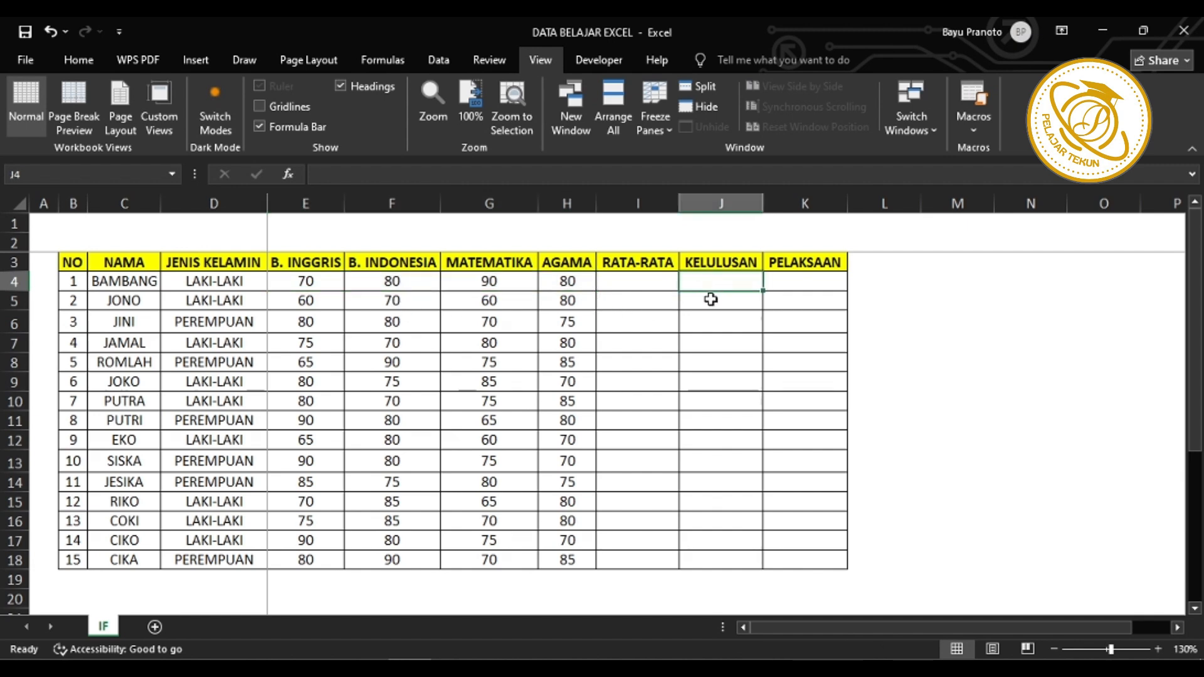
pyautogui.moveTo(124, 262); pyautogui.dragTo(215, 557)
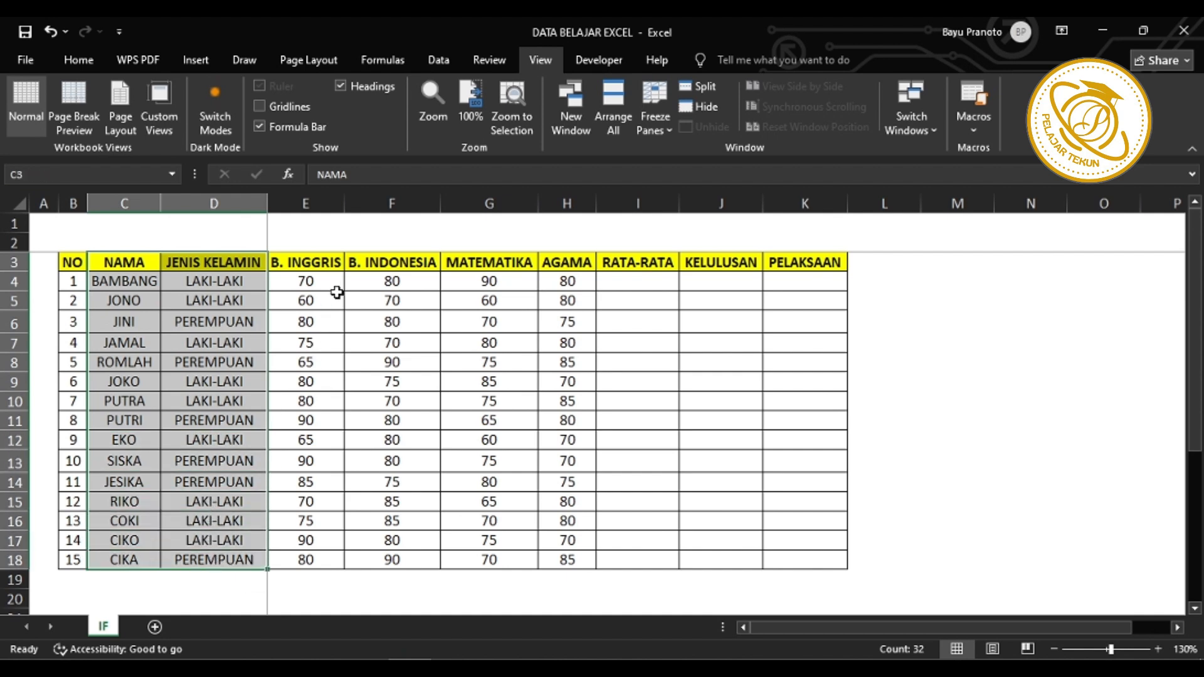
# - Calculate the RATA-RATA value in I4 with =AVERAGE(E4:H4) from the four subject scores
pyautogui.moveTo(320, 284); pyautogui.dragTo(552, 284)
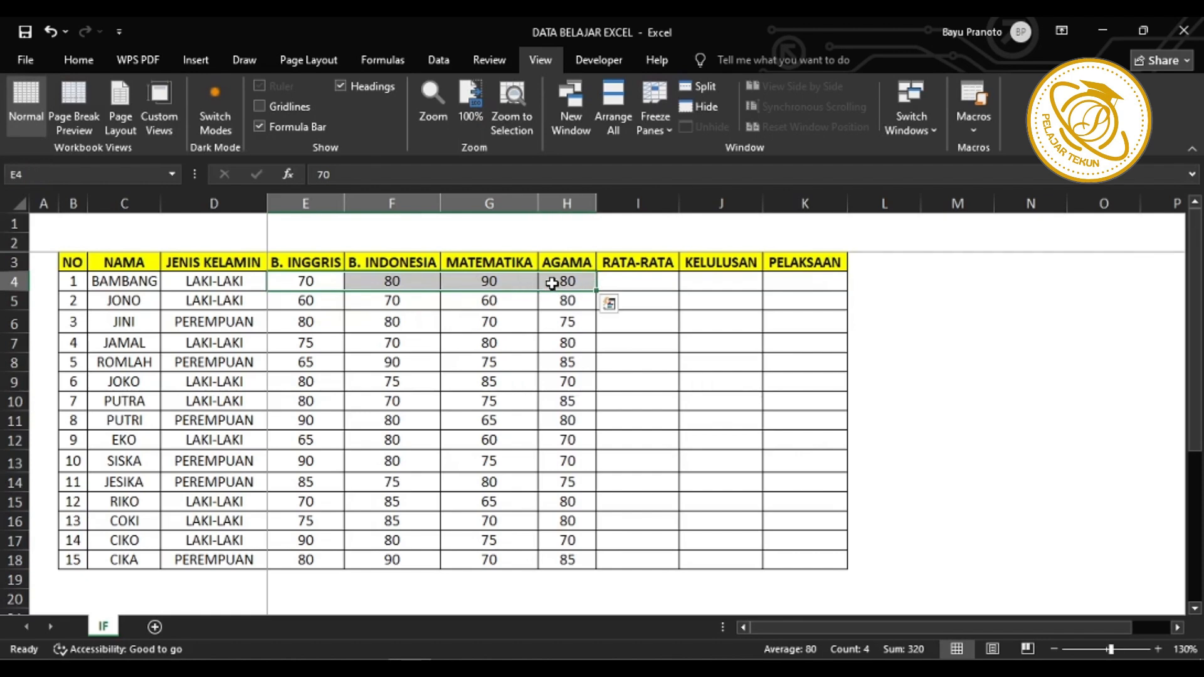
pyautogui.click(640, 280)
pyautogui.click(721, 282)
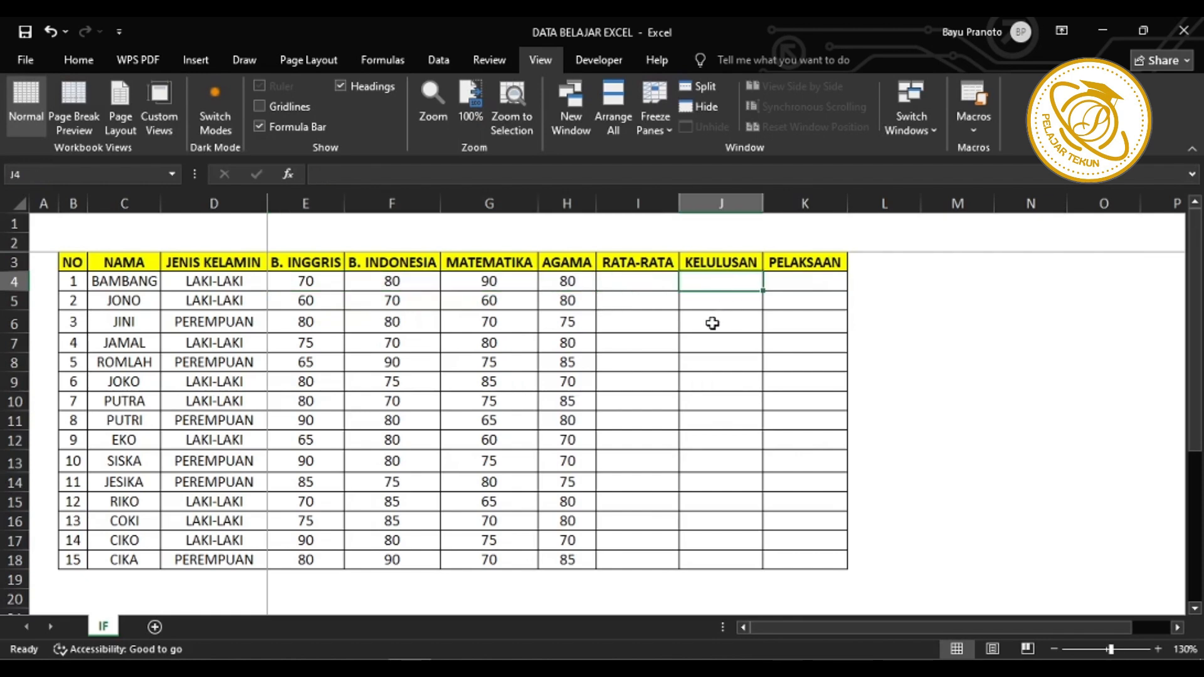
pyautogui.click(646, 283)
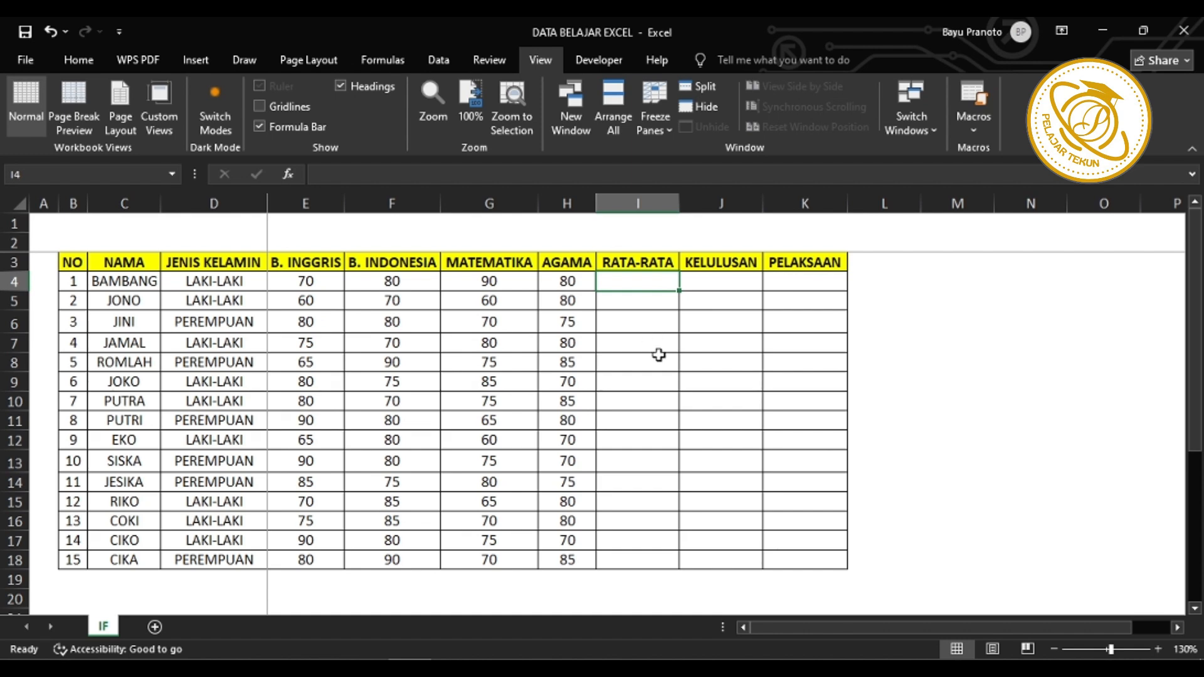
pyautogui.write('=AVERAGE(')
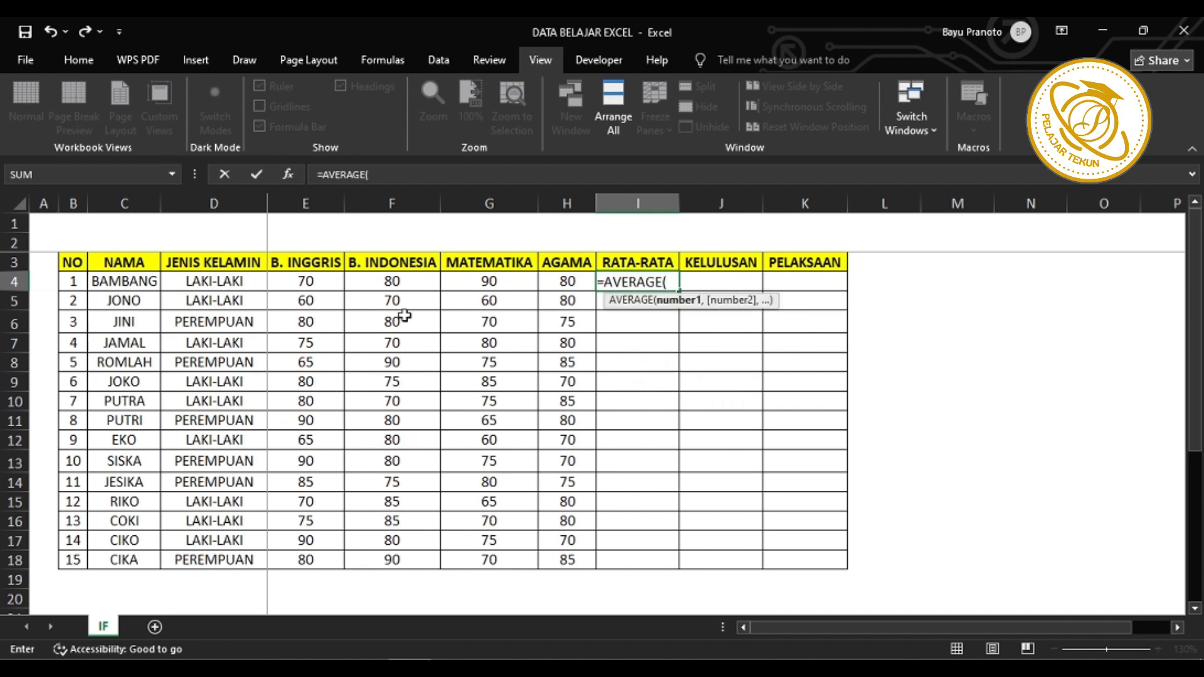
pyautogui.moveTo(313, 281); pyautogui.dragTo(548, 281)
pyautogui.hotkey('ctrl', 'Return')
# - Copy the AVERAGE formula from I4 to the rest of the RATA-RATA column, I5:I18
pyautogui.hotkey('ctrl', 'c')
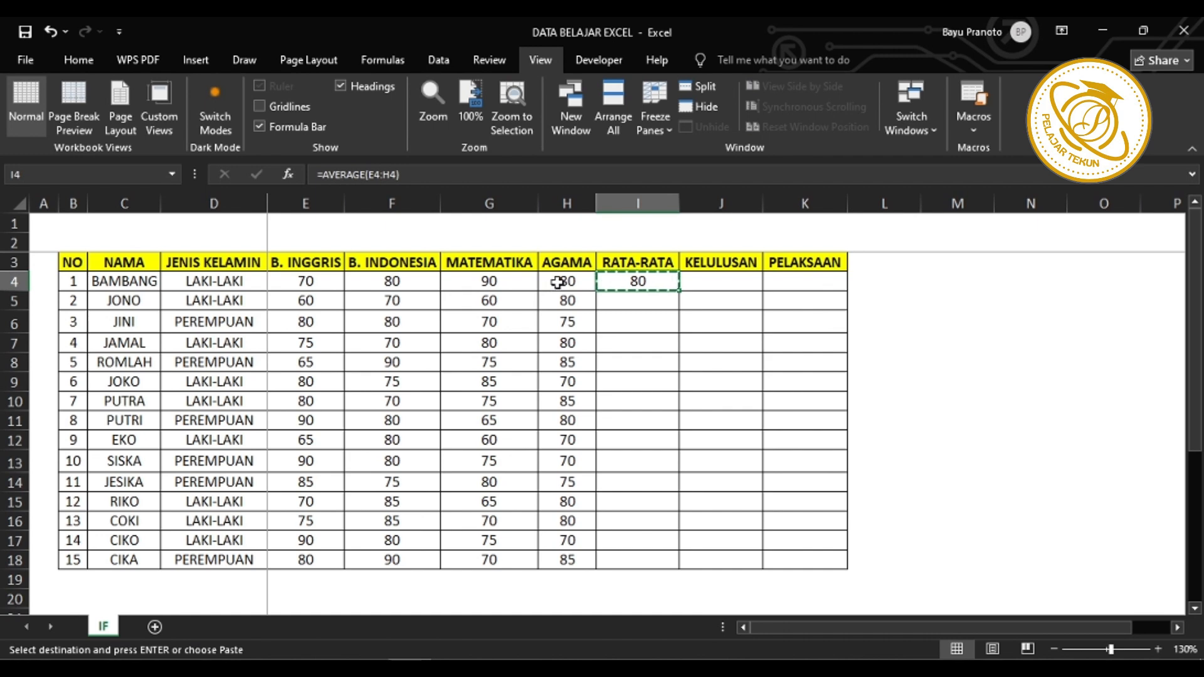
pyautogui.press('Down')
pyautogui.hotkey('shift', 'Down')
pyautogui.hotkey('shift', 'Down')
pyautogui.hotkey('shift', 'Down')
pyautogui.hotkey('shift', 'Down')
pyautogui.hotkey('shift', 'Down')
pyautogui.hotkey('shift', 'Down')
pyautogui.hotkey('shift', 'Down')
pyautogui.hotkey('shift', 'Down')
pyautogui.hotkey('shift', 'Down')
pyautogui.hotkey('shift', 'Down')
pyautogui.hotkey('shift', 'Down')
pyautogui.hotkey('shift', 'Down')
pyautogui.hotkey('shift', 'Down')
pyautogui.hotkey('shift', 'Down')
pyautogui.hotkey('shift', 'Down')
pyautogui.hotkey('shift', 'Down')
pyautogui.hotkey('shift', 'Up')
pyautogui.hotkey('shift', 'Up')
pyautogui.hotkey('shift', 'Up')
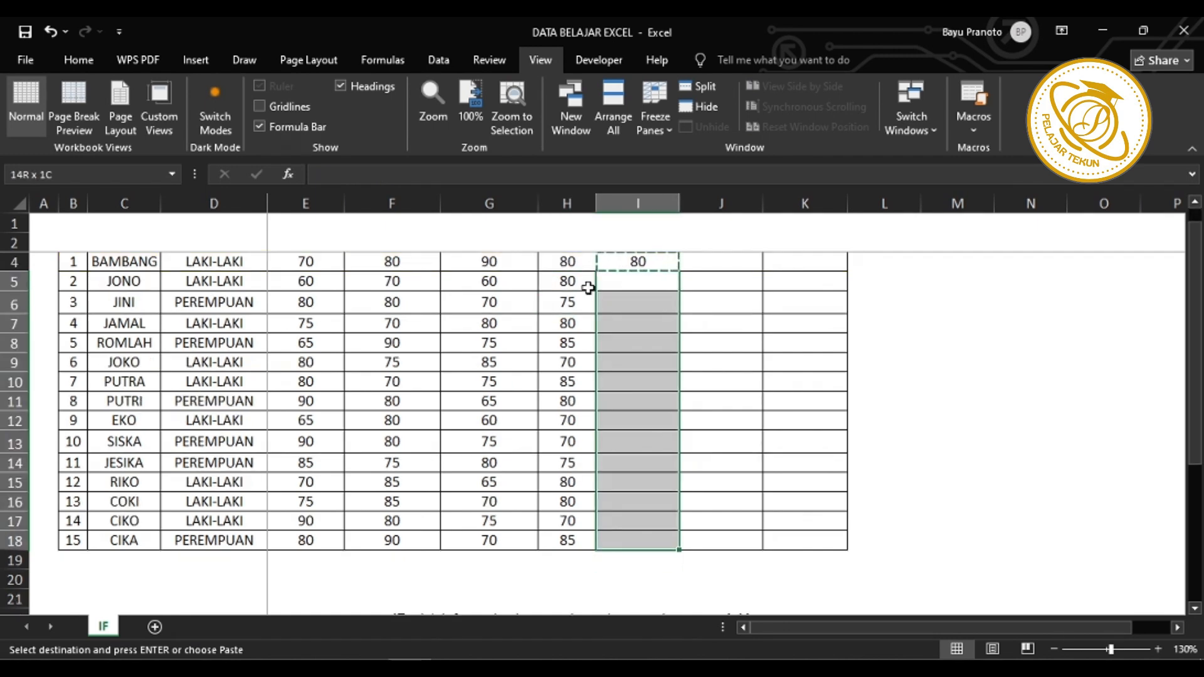
pyautogui.hotkey('ctrl', 'v')
pyautogui.press('Escape')
pyautogui.scroll(1, 591, 288)
pyautogui.click(693, 284)
pyautogui.moveTo(647, 287); pyautogui.dragTo(660, 560)
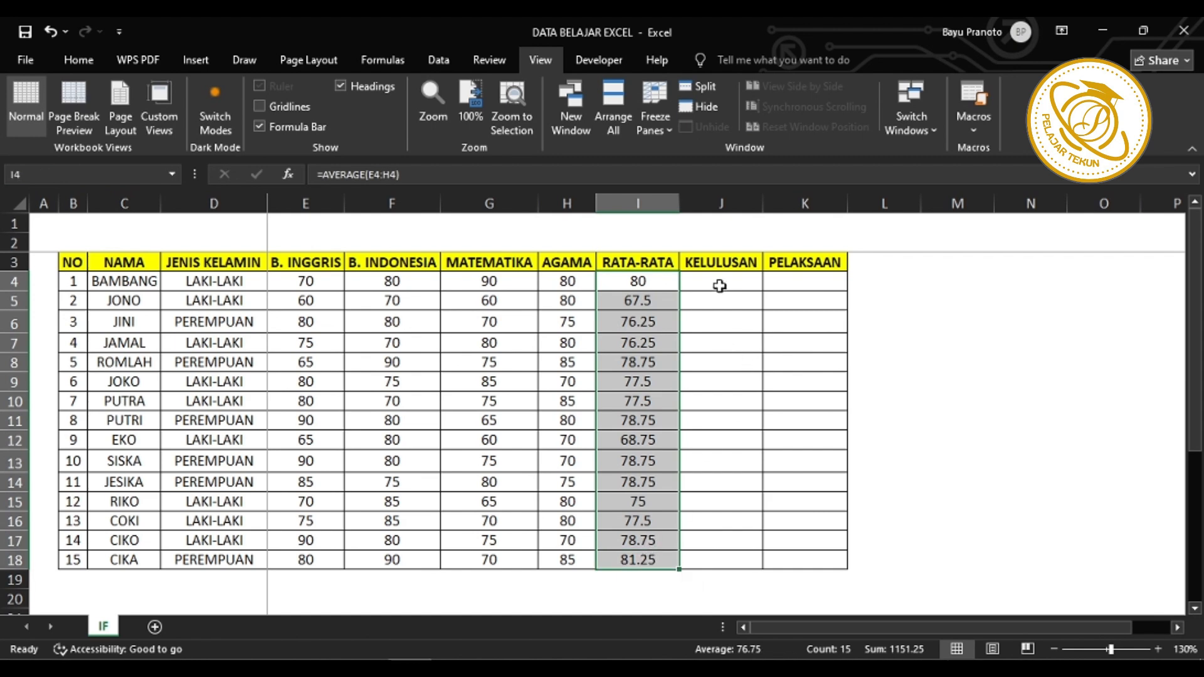
# - Enter =IF(I4>=70,"LULUS","TIDAK LULUS") in the KELULUSAN cell J4
pyautogui.click(719, 286)
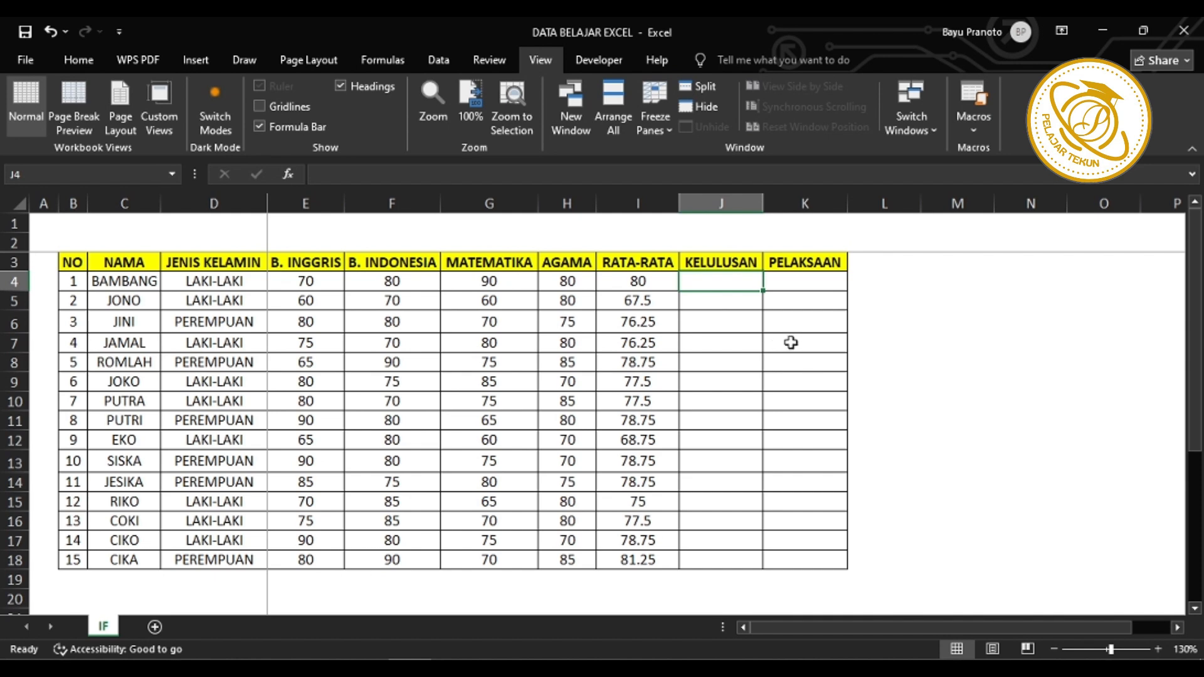
pyautogui.write('=IF(')
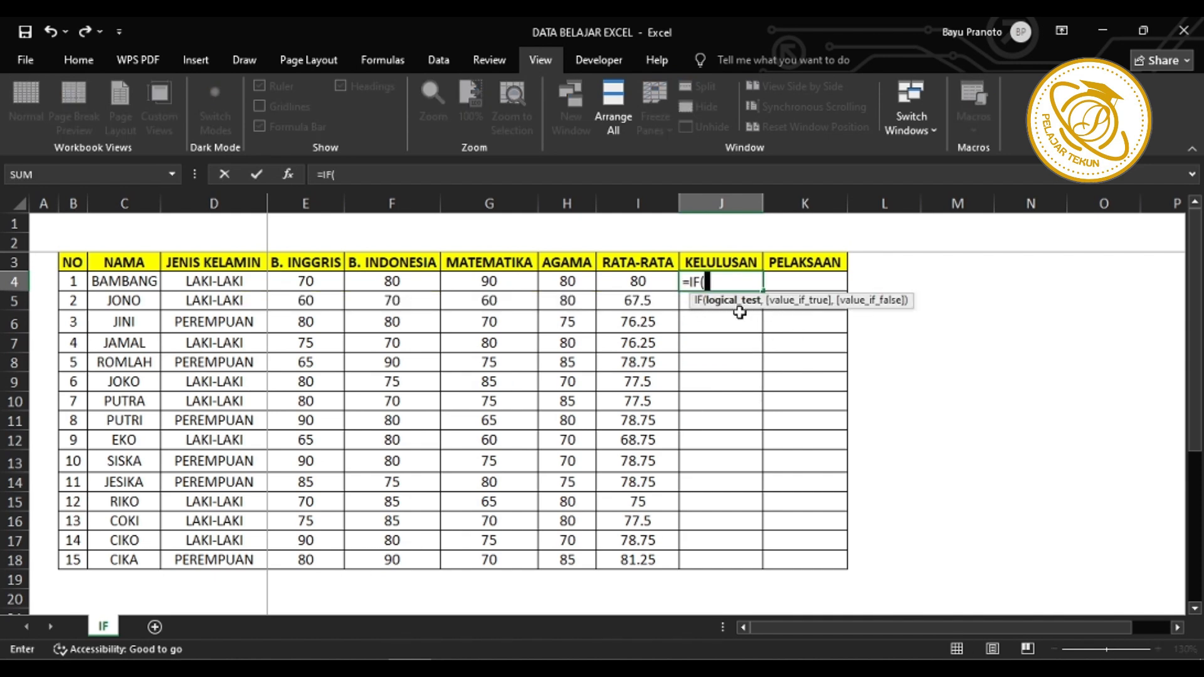
pyautogui.click(640, 289)
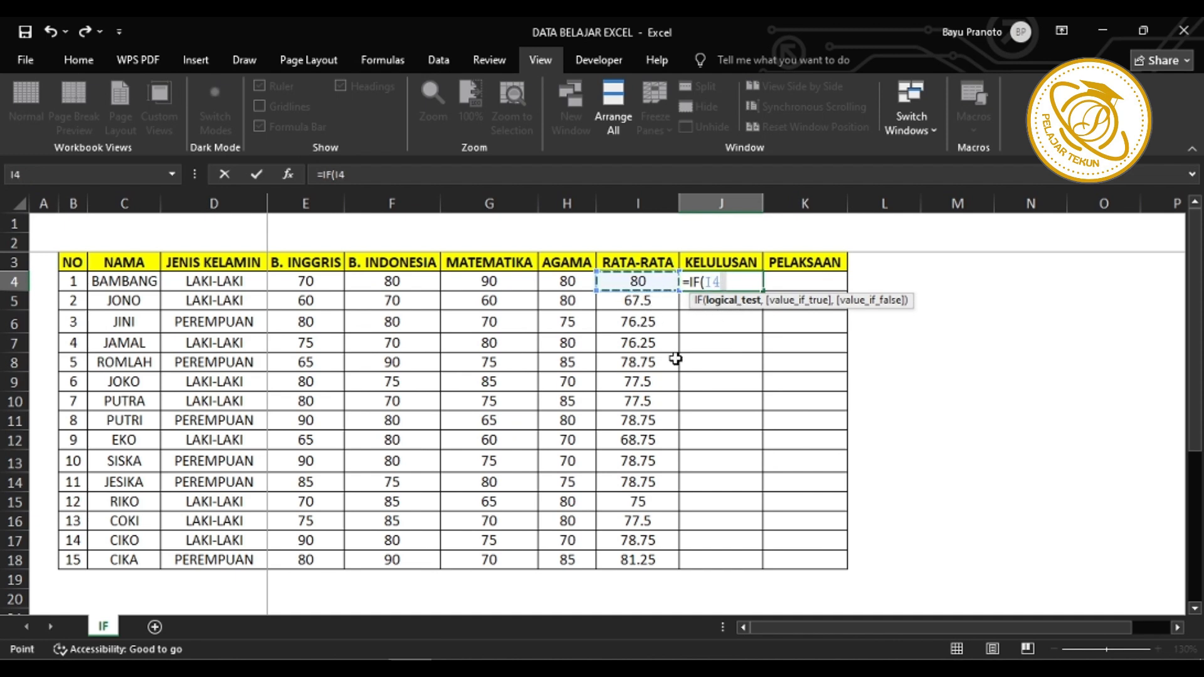
pyautogui.write('>=70')
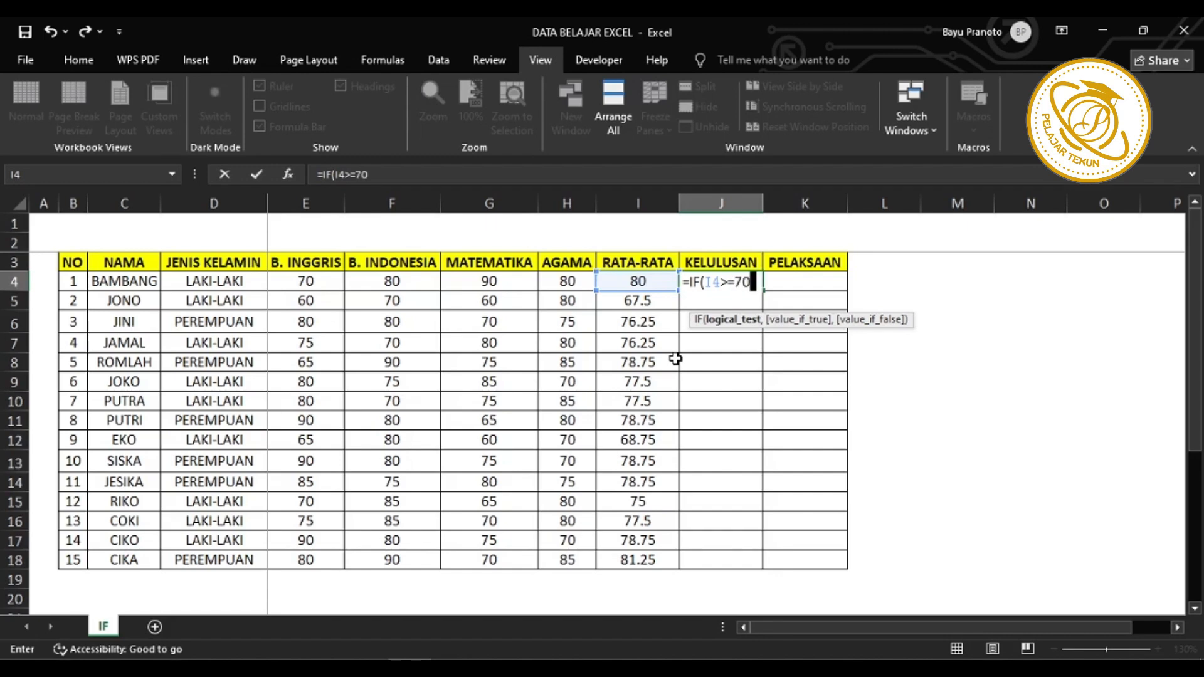
pyautogui.write(',')
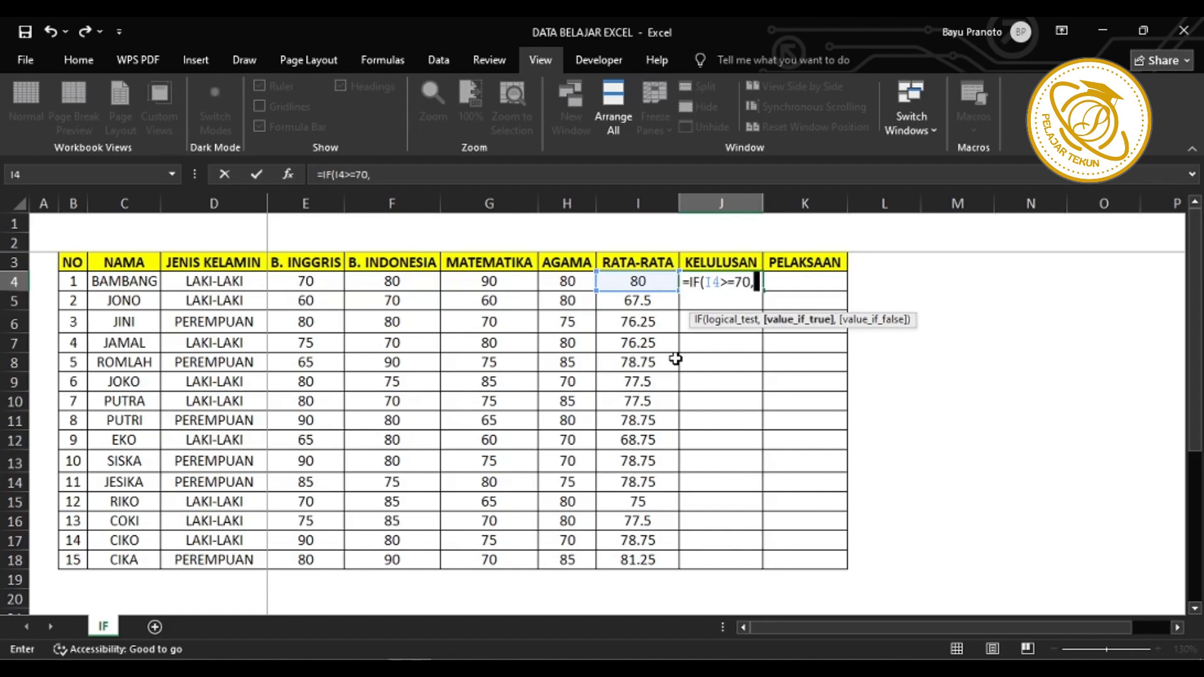
pyautogui.write('"LULUS"')
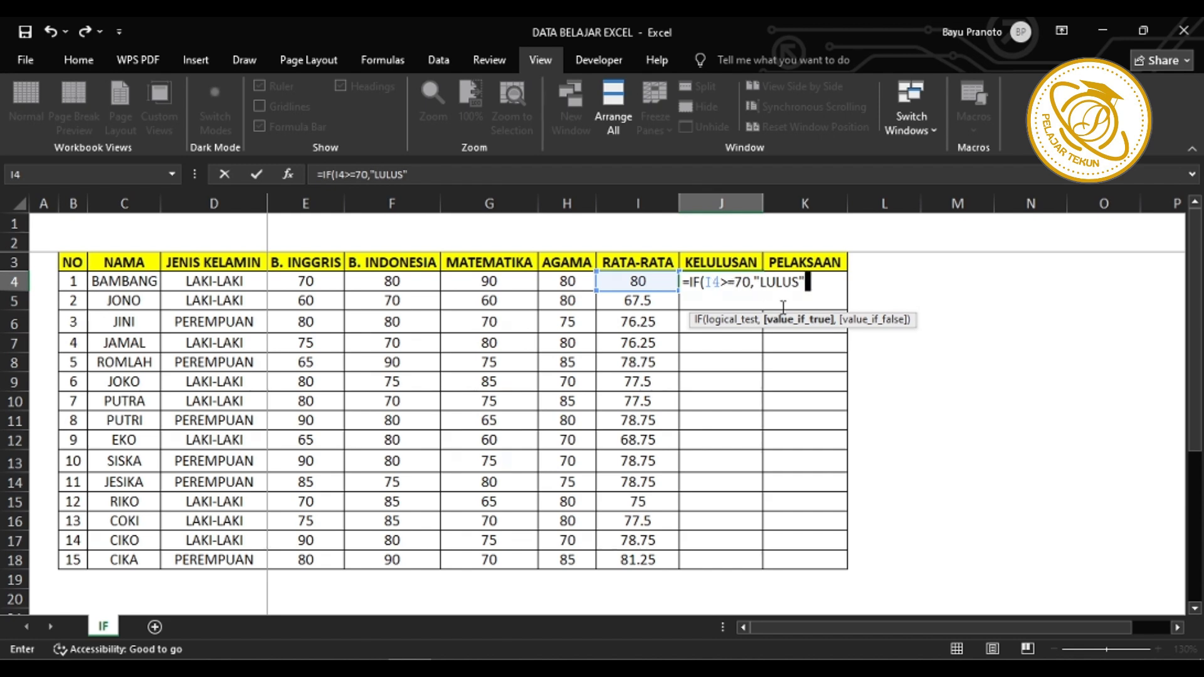
pyautogui.write(',')
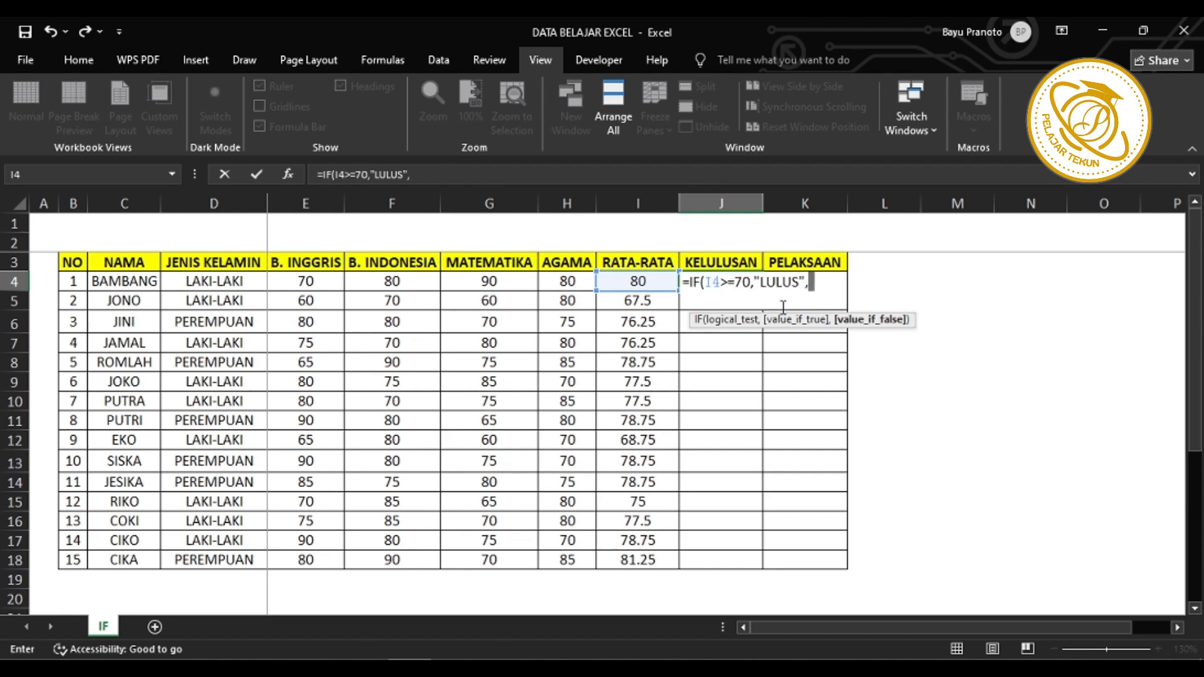
pyautogui.write('"TIDAK LULUS')
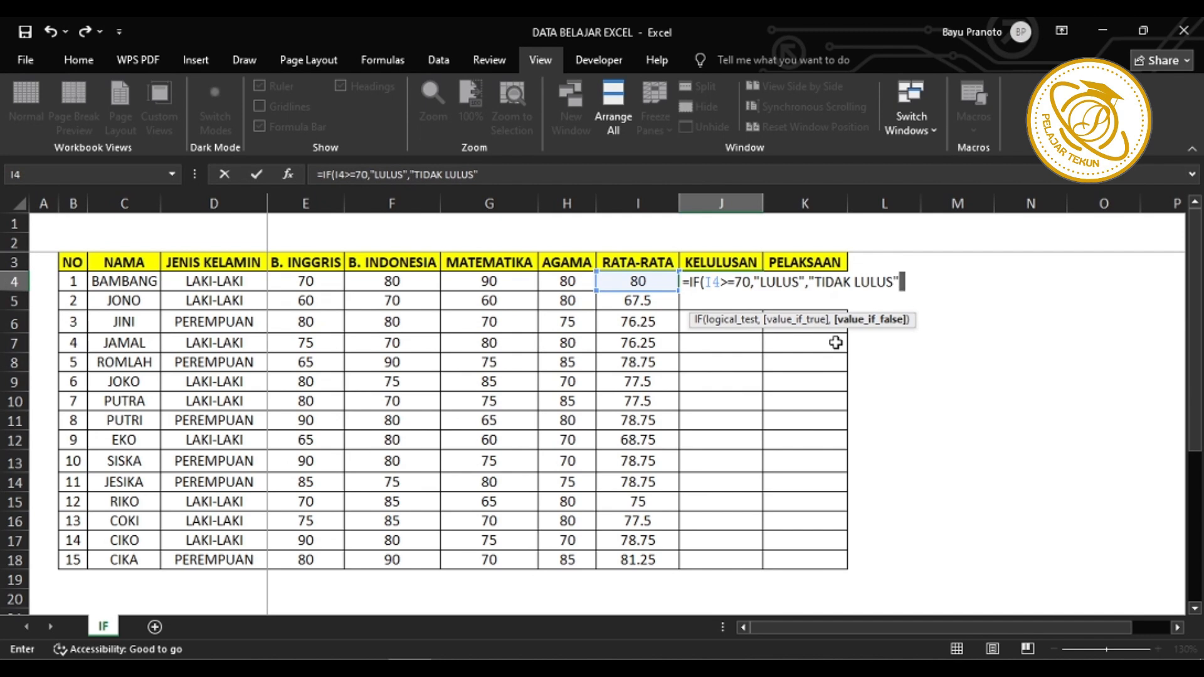
pyautogui.write(' )')
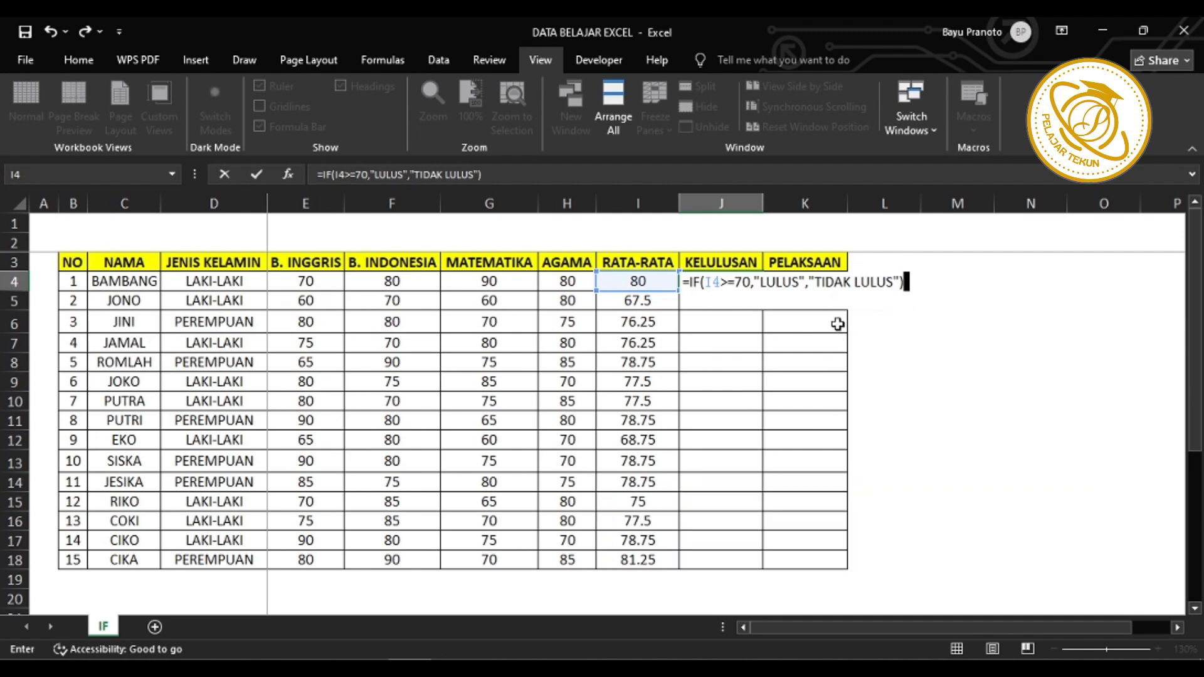
pyautogui.press('Return')
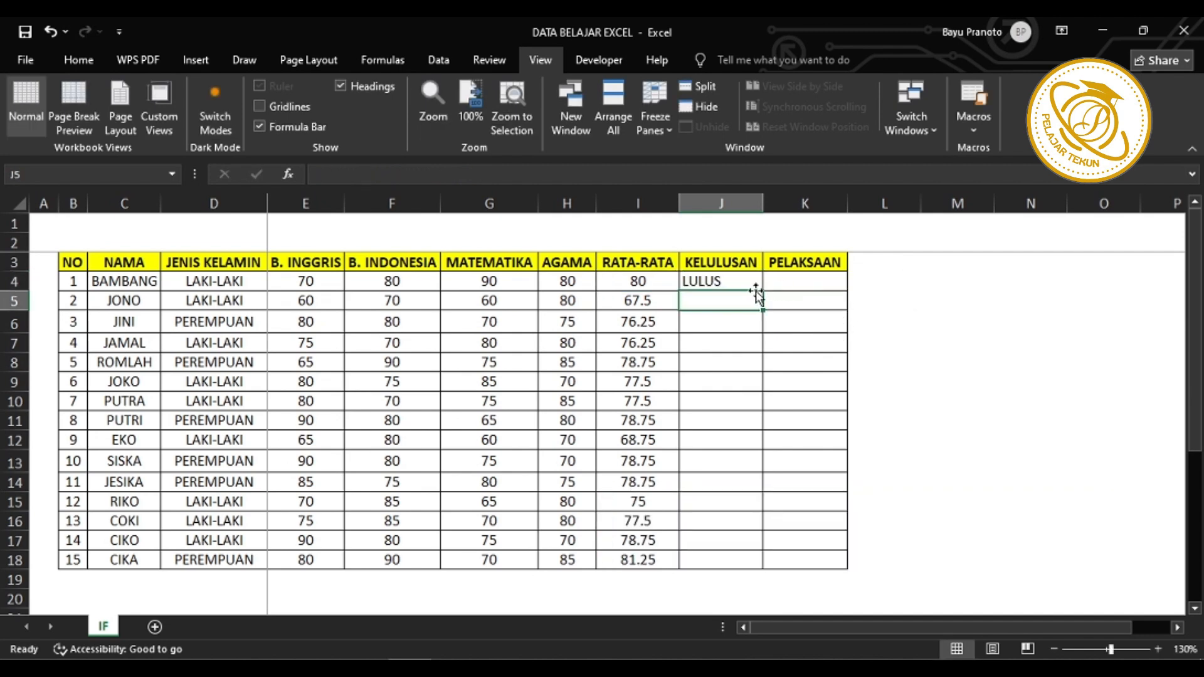
# - Fill the IF formula from J4 down the KELULUSAN column to J18
pyautogui.click(743, 283)
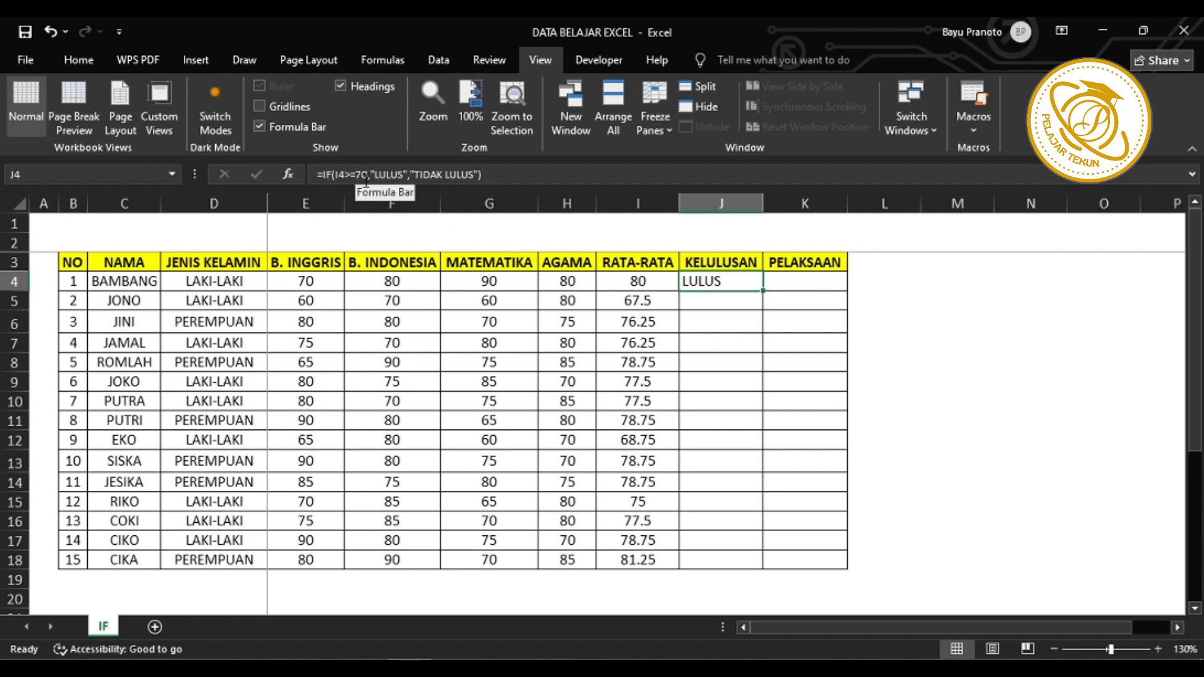
pyautogui.moveTo(763, 291); pyautogui.dragTo(749, 558)
pyautogui.click(726, 303)
pyautogui.keyDown('ctrl'); pyautogui.click(721, 440); pyautogui.keyUp('ctrl')
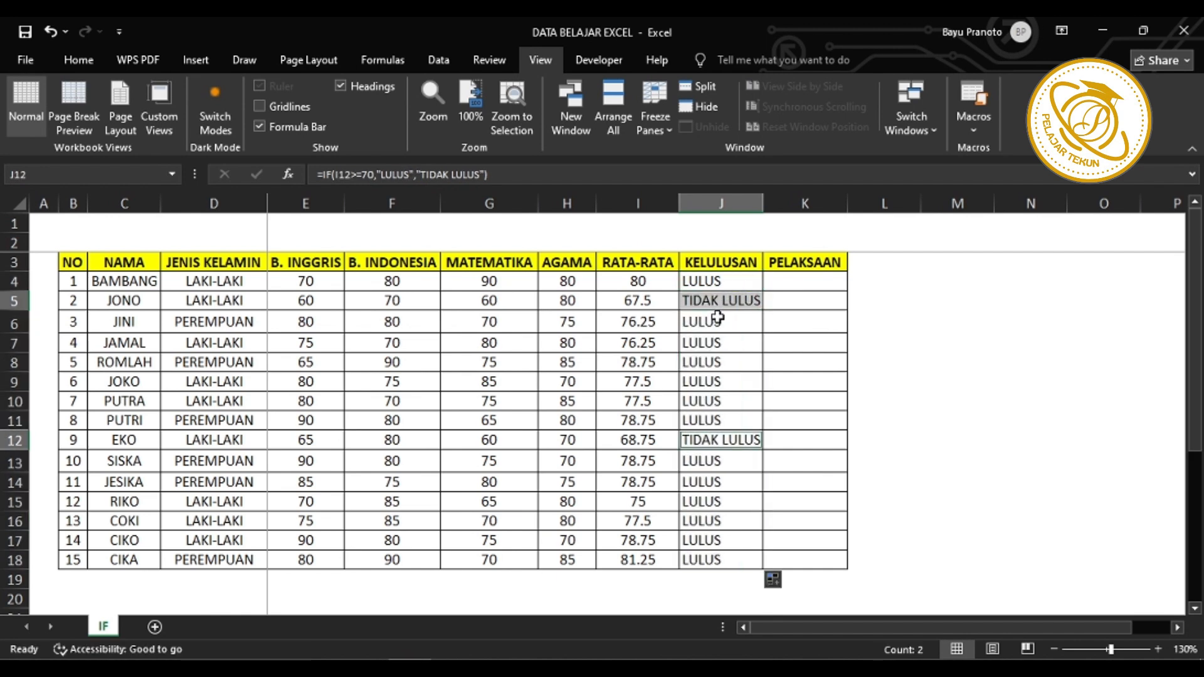
# - Examine the averages and KELULUSAN results in rows 5 and 12, and the arguments of the IF formula in J12
pyautogui.click(128, 306)
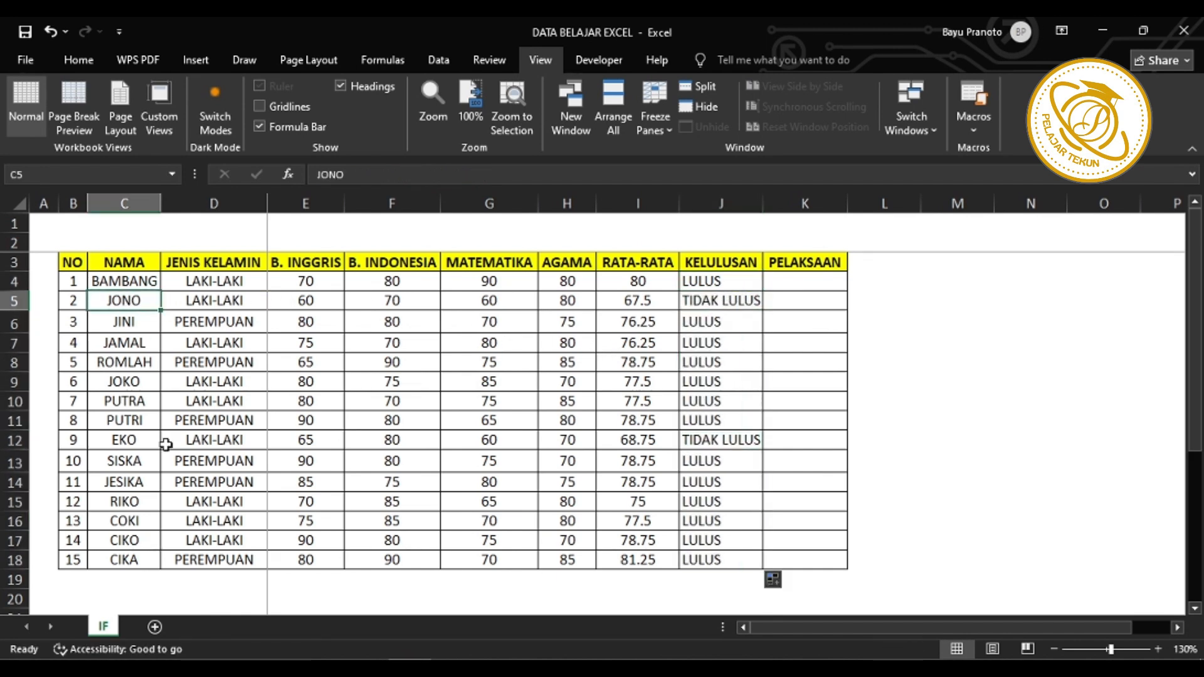
pyautogui.click(156, 444)
pyautogui.click(718, 302)
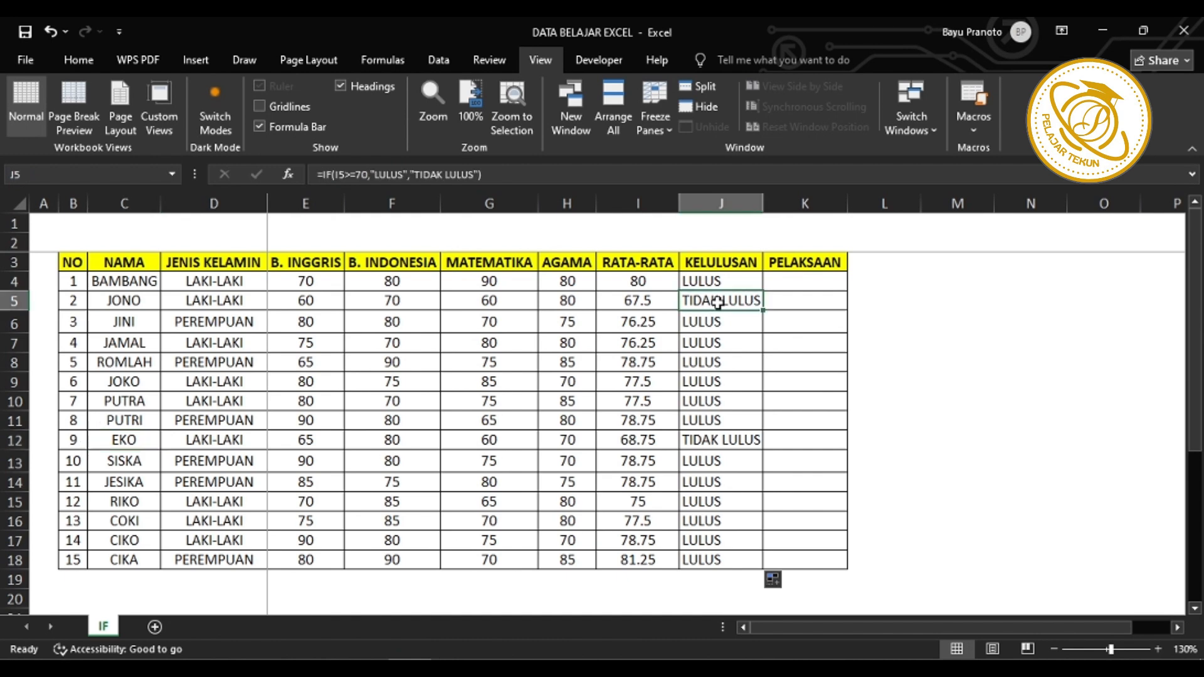
pyautogui.click(648, 301)
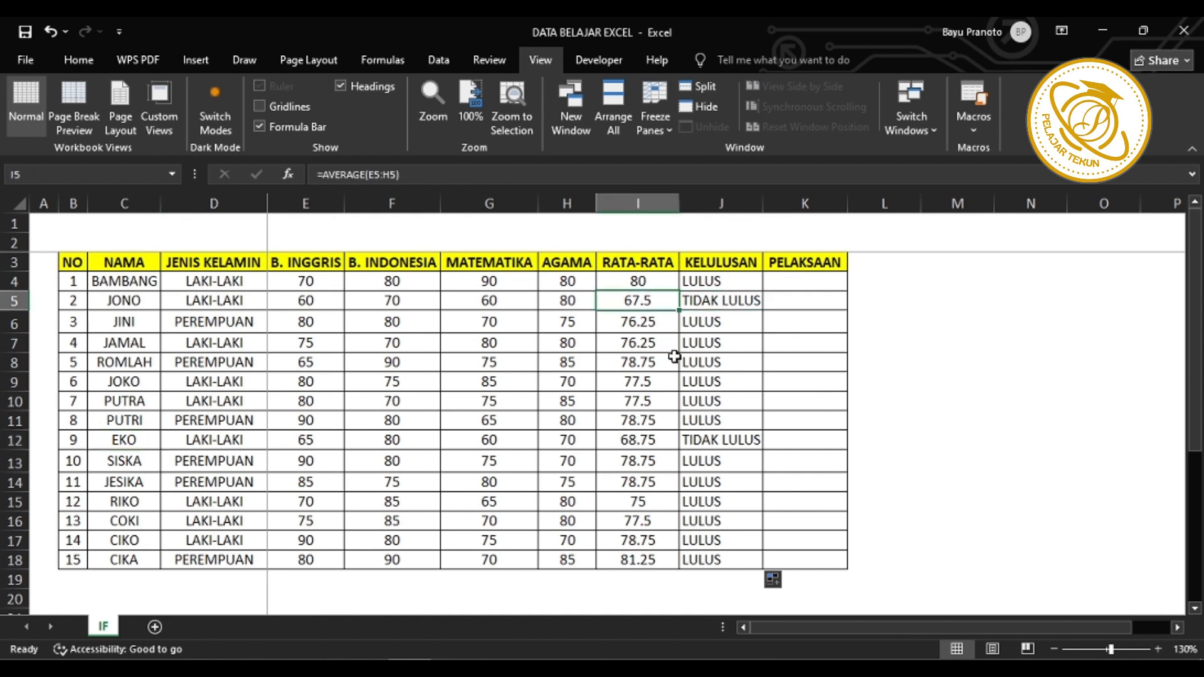
pyautogui.keyDown('ctrl'); pyautogui.click(654, 441); pyautogui.keyUp('ctrl')
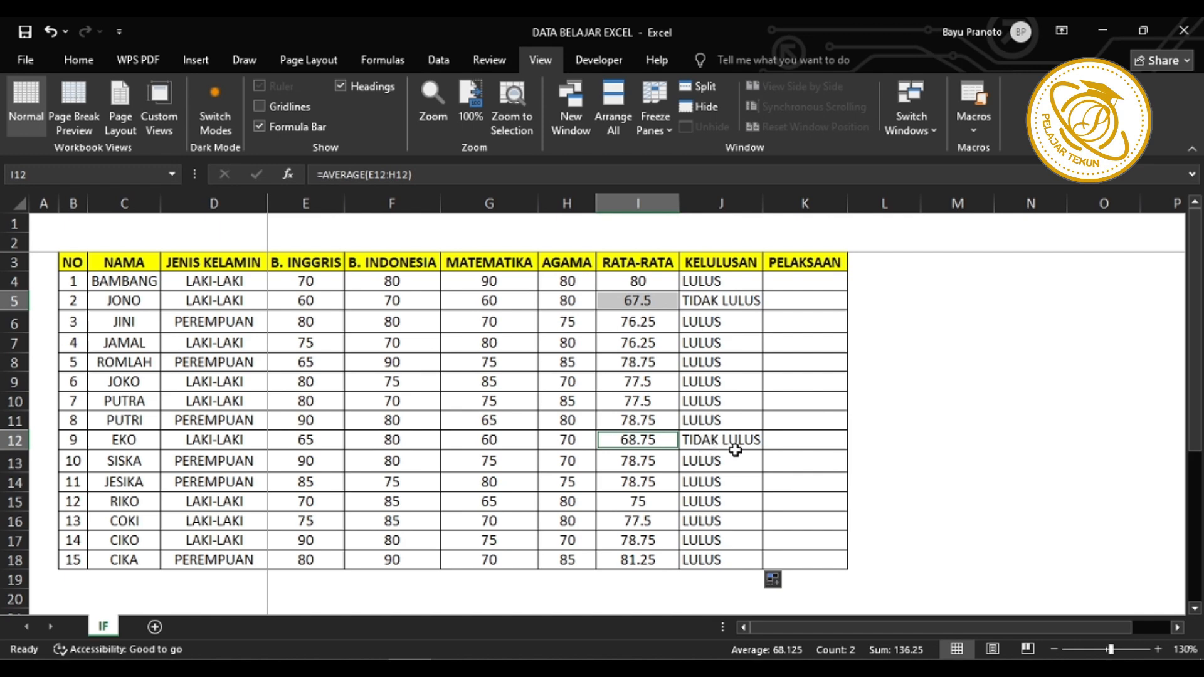
pyautogui.click(746, 306)
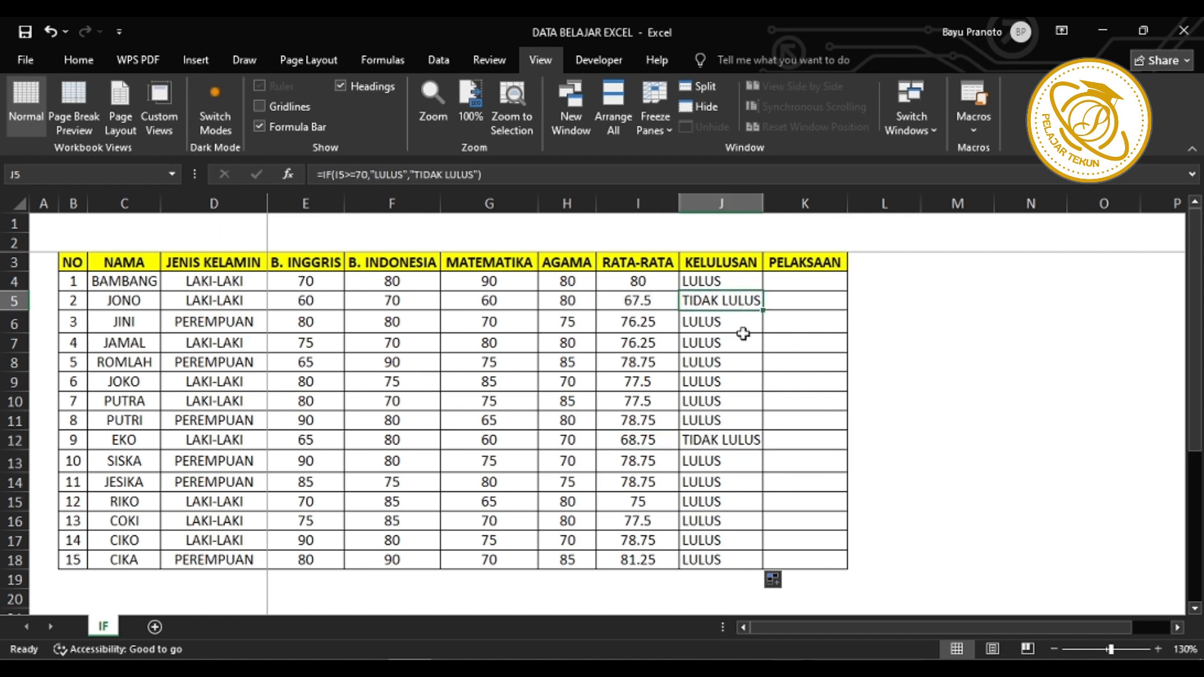
pyautogui.keyDown('ctrl'); pyautogui.click(729, 441); pyautogui.keyUp('ctrl')
pyautogui.doubleClick(726, 441)
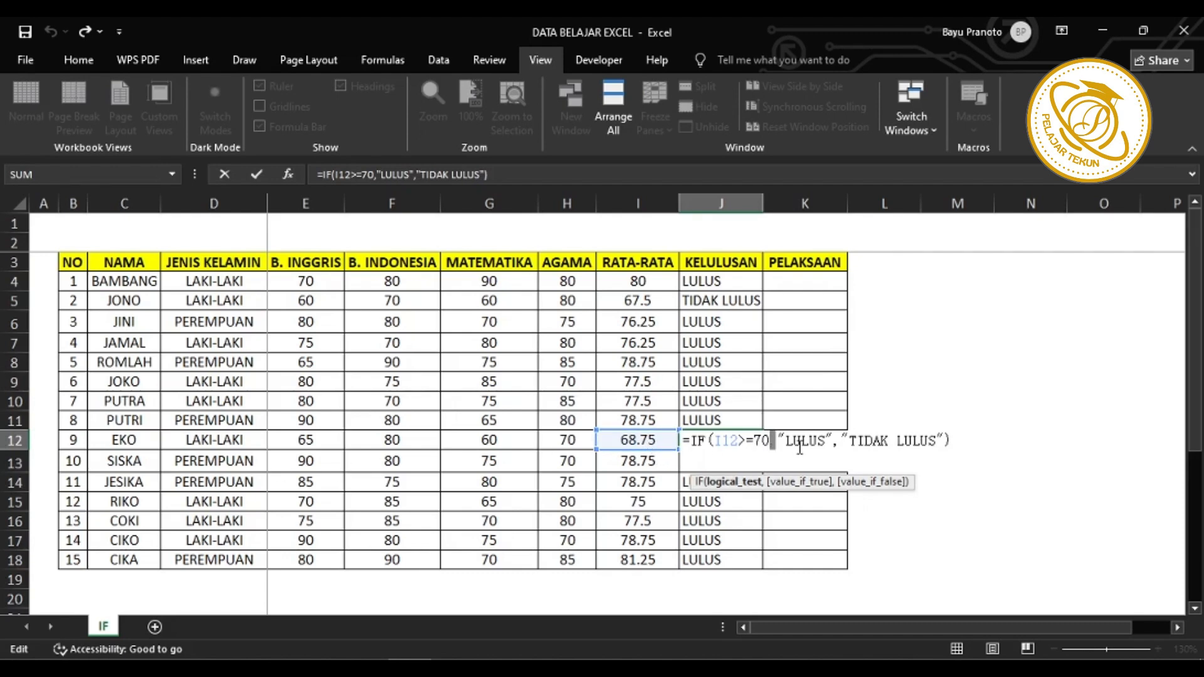
pyautogui.moveTo(850, 440); pyautogui.dragTo(922, 442)
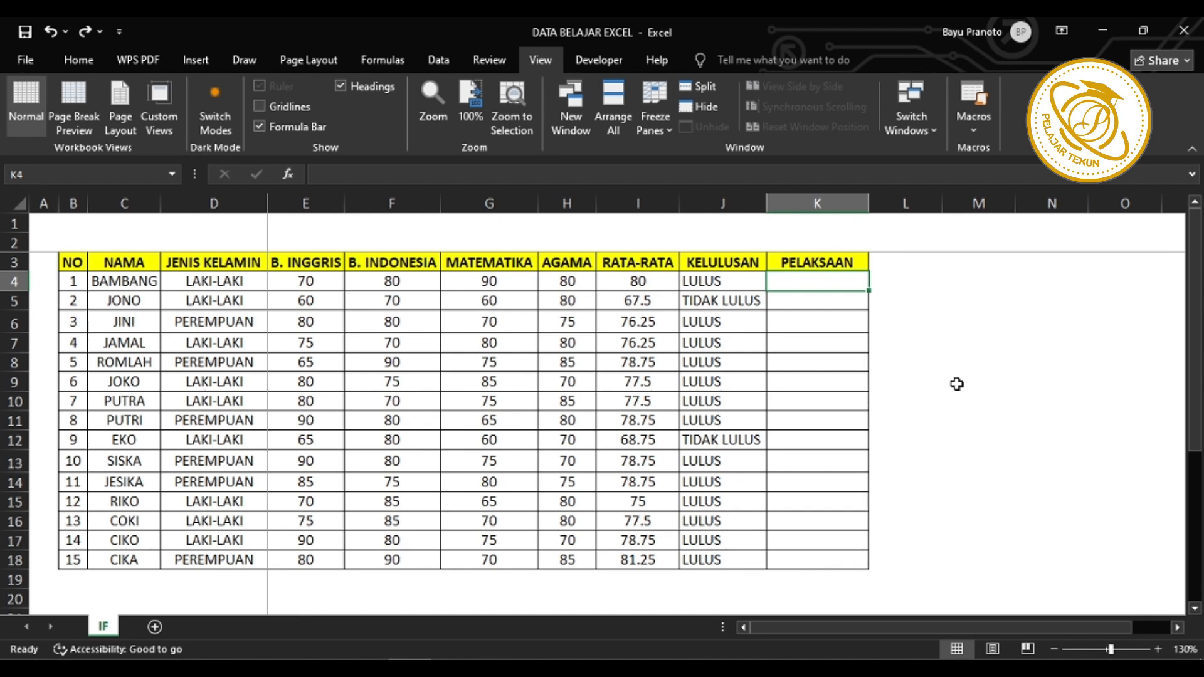
# - Examine the four subject scores in E4:H4 for the PELAKSAAN column
pyautogui.press('Up')
pyautogui.press('Down')
pyautogui.press('Up')
pyautogui.press('Down')
pyautogui.press('Left')
pyautogui.press('Left')
pyautogui.press('Left')
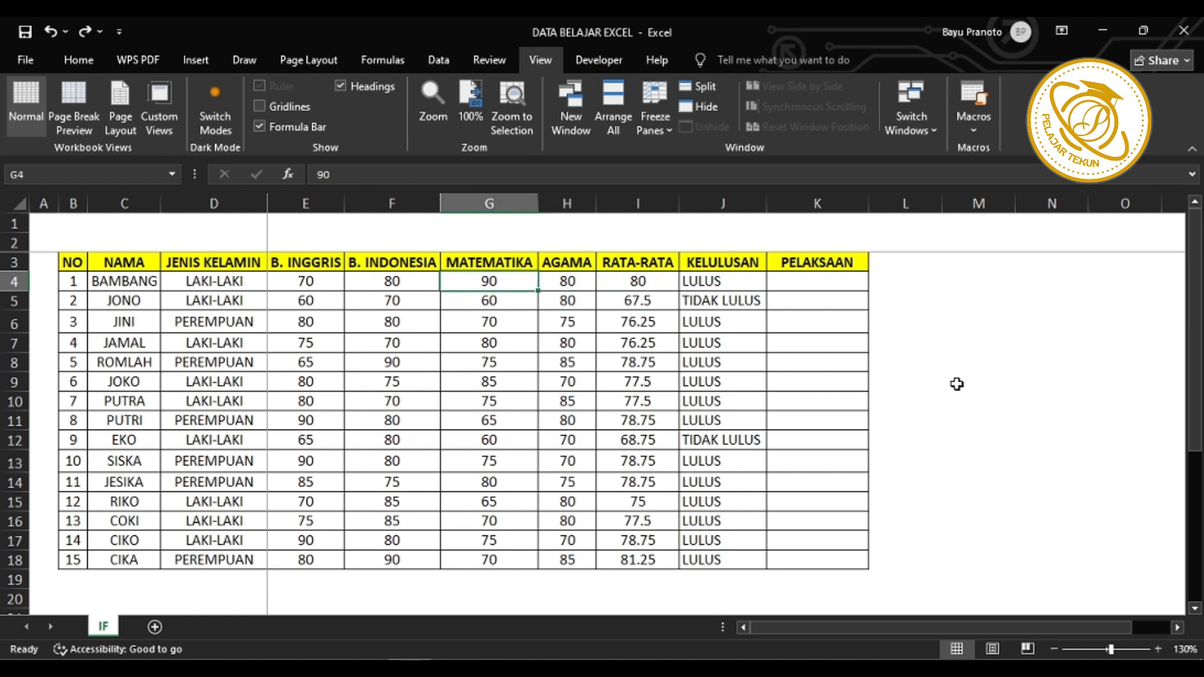
pyautogui.hotkey('shift', 'Left')
pyautogui.hotkey('shift', 'Left')
pyautogui.hotkey('shift', 'Left')
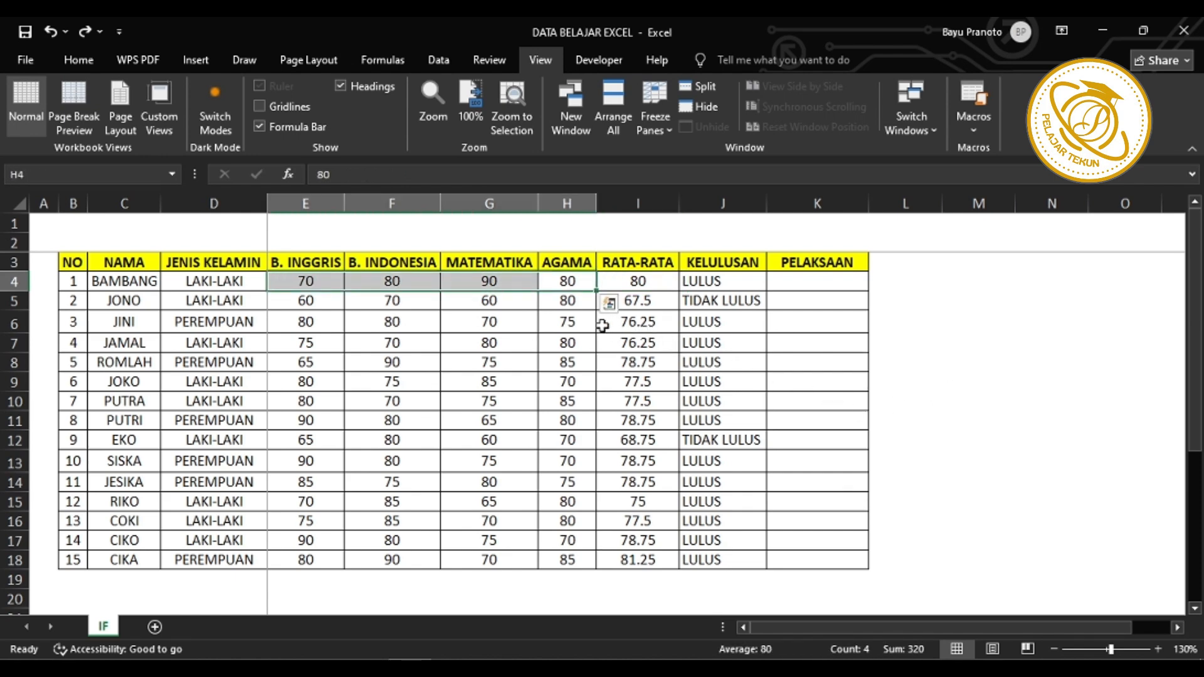
# - Clear the MATEMATIKA score in G4 and check the formulas in I4 and J4 with the missing score
pyautogui.click(521, 284)
pyautogui.press('Delete')
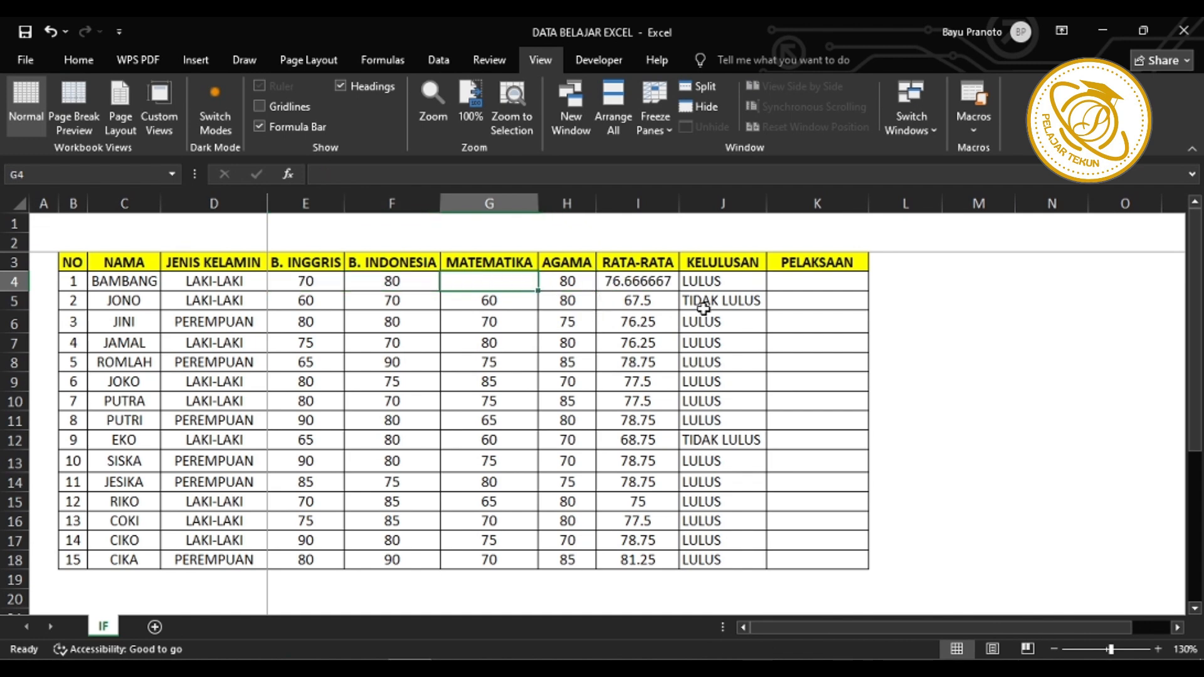
pyautogui.click(705, 286)
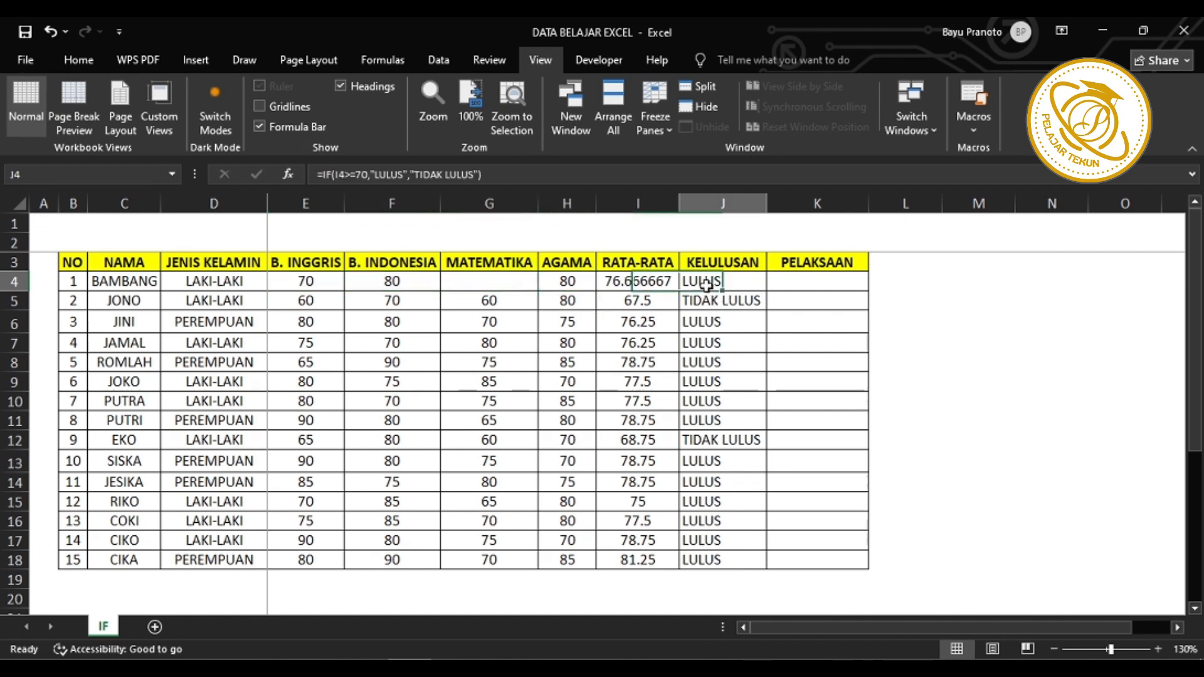
pyautogui.click(633, 284)
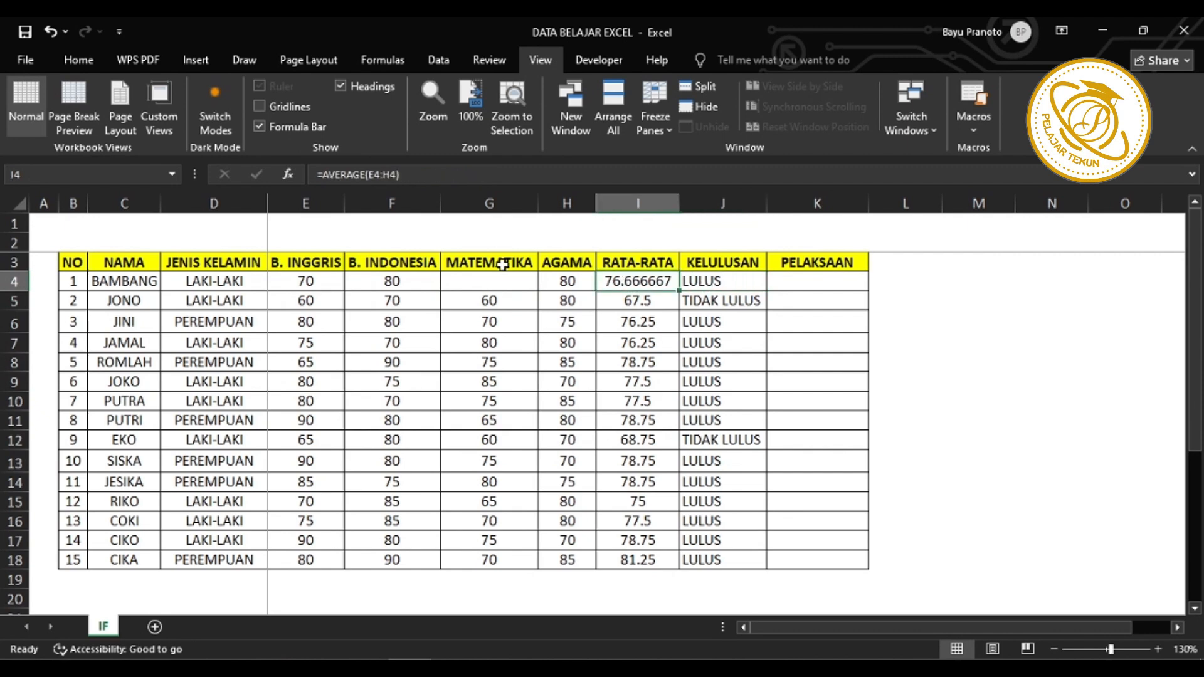
pyautogui.moveTo(326, 282); pyautogui.dragTo(549, 277)
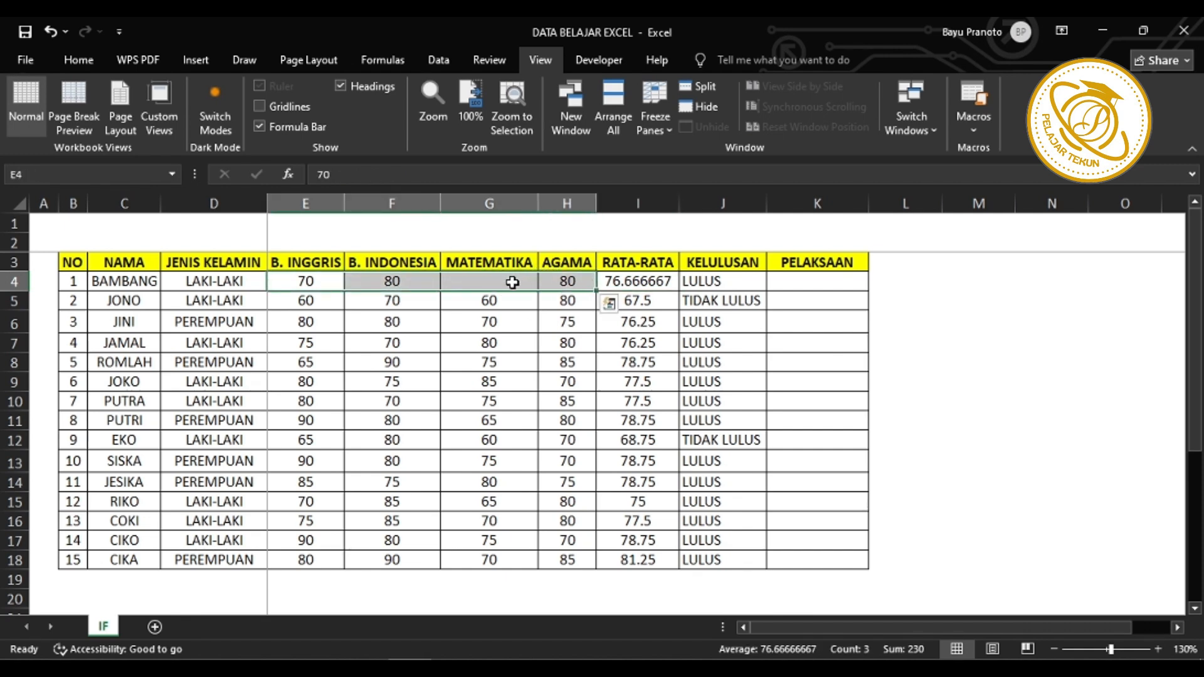
pyautogui.click(512, 282)
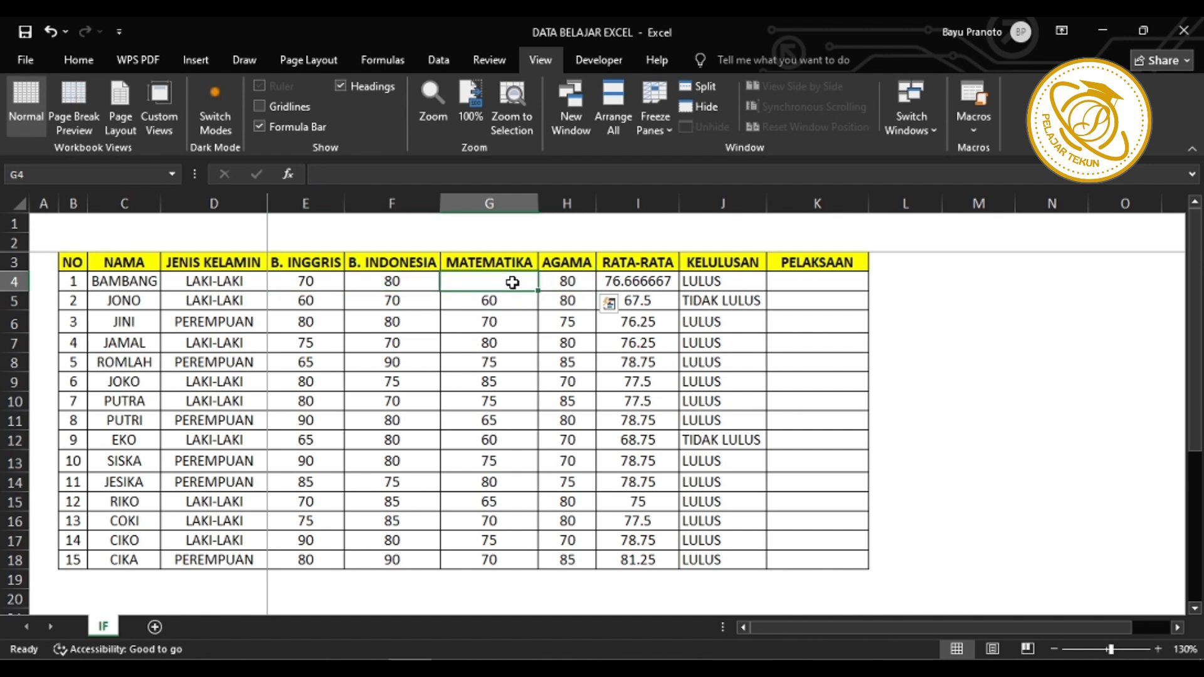
# - Enter the formula =COUNTBLANK(E4:H4) in L4, beside the PELAKSAAN column, to count the empty scores in row 4
pyautogui.click(818, 285)
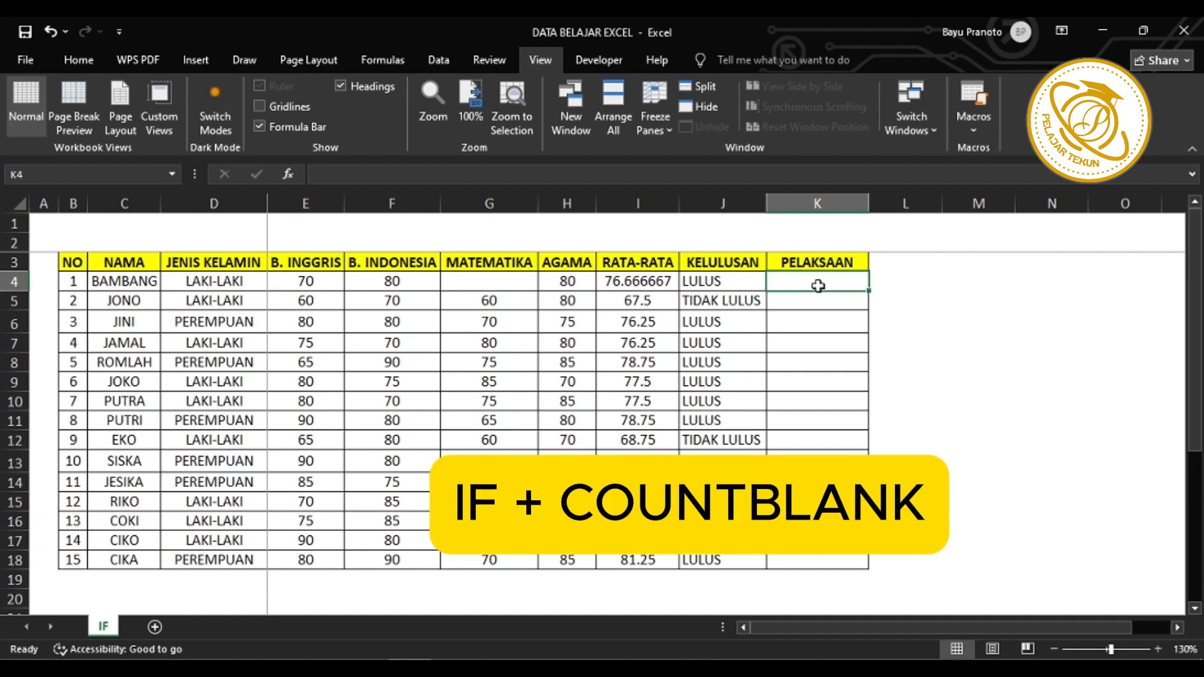
pyautogui.press('Right')
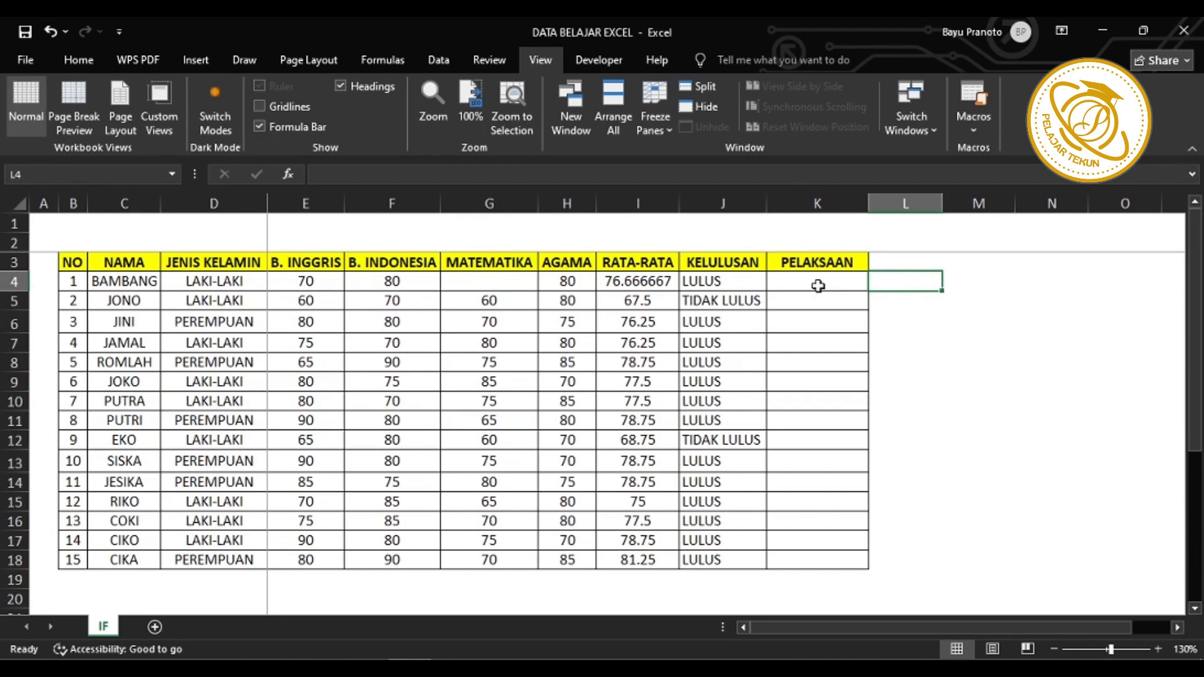
pyautogui.write('=COUNT')
pyautogui.press('Down')
pyautogui.write('BLANK')
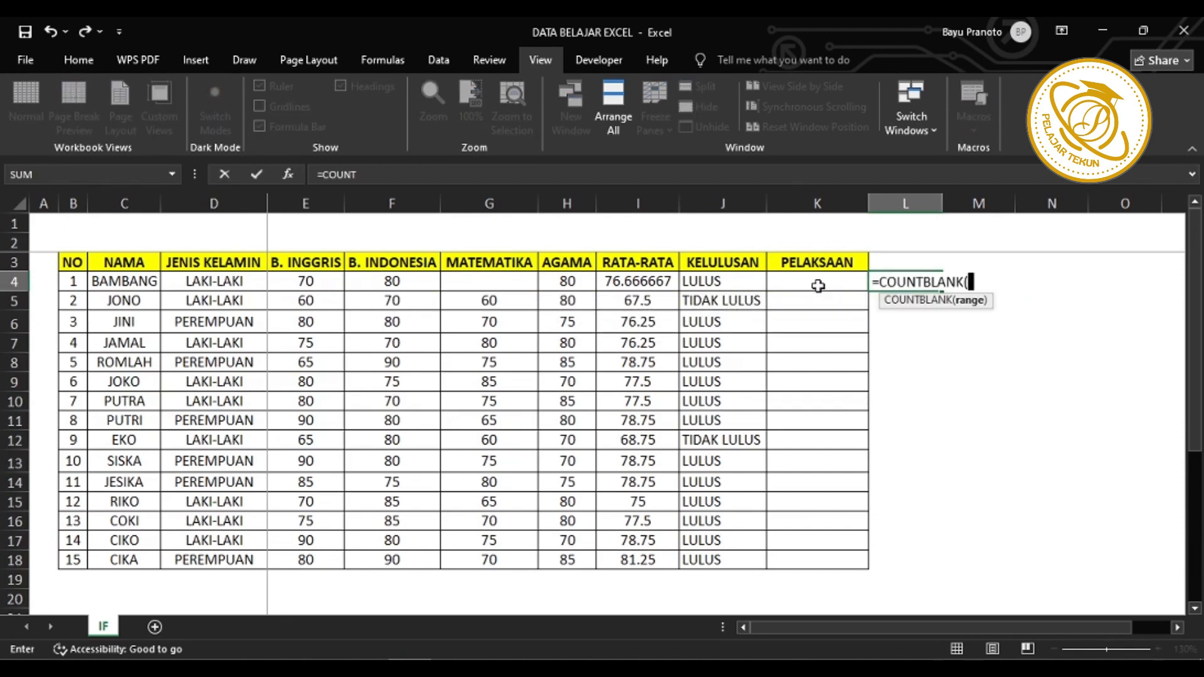
pyautogui.write('(')
pyautogui.moveTo(298, 285); pyautogui.dragTo(568, 285)
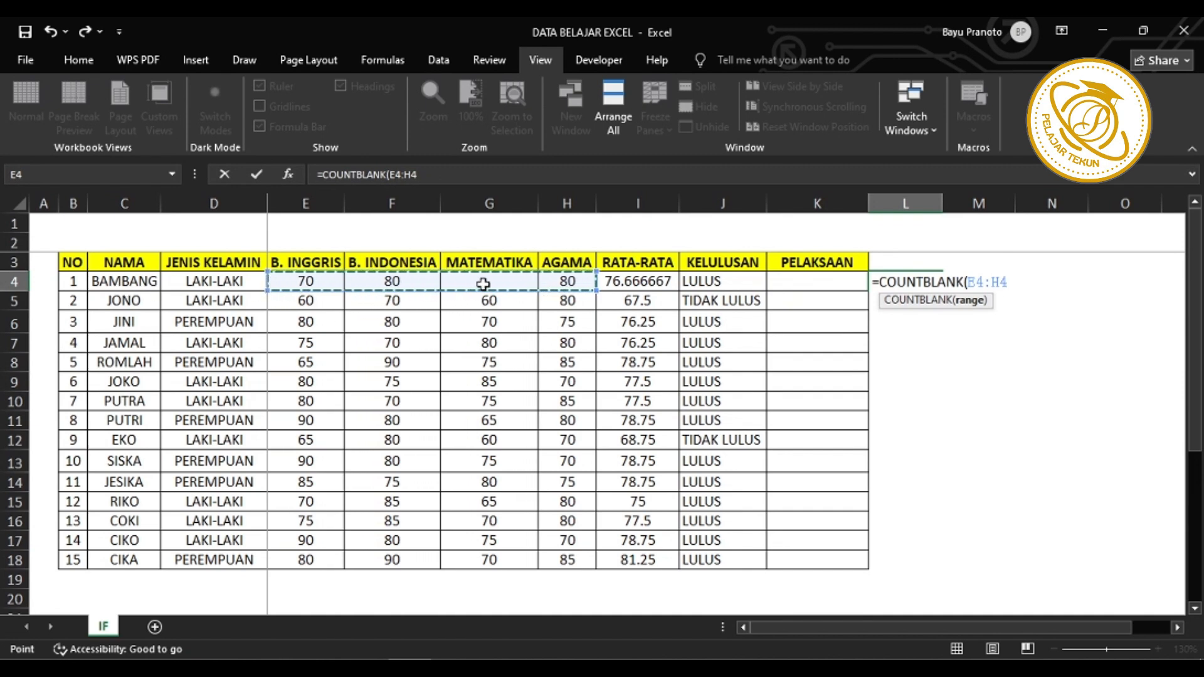
pyautogui.hotkey('ctrl', 'Return')
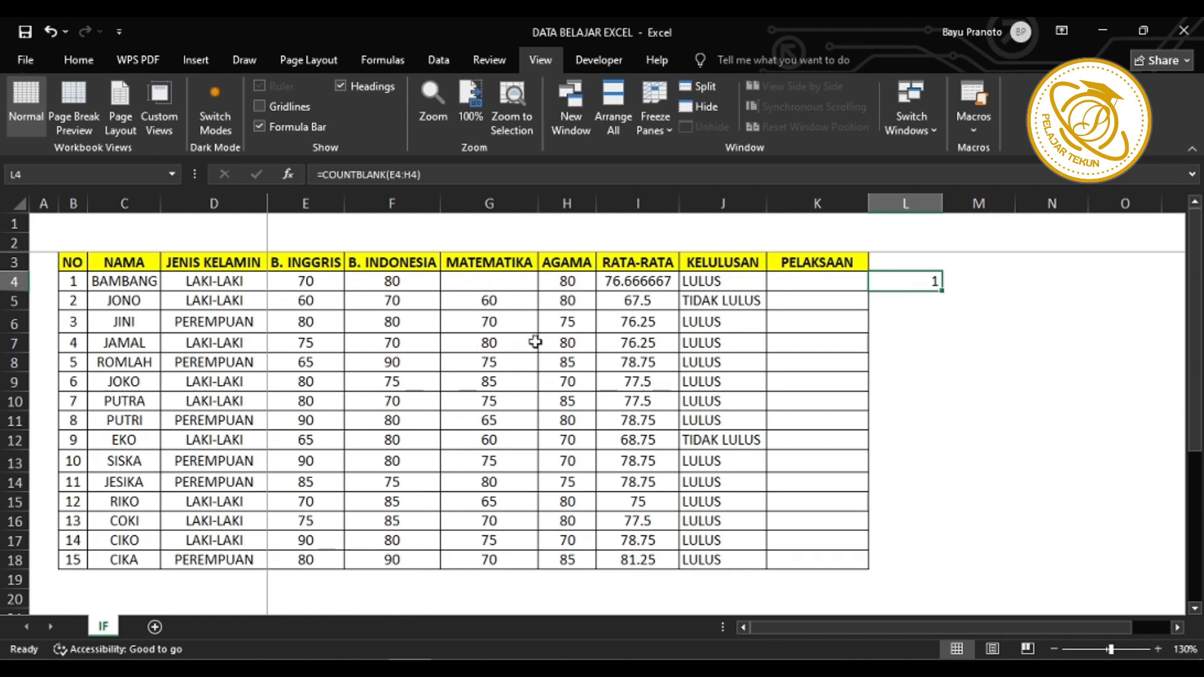
# - Clear the B. INDONESIA score in F4 and check the formulas in L4, I4 and J4 with two scores missing
pyautogui.click(429, 286)
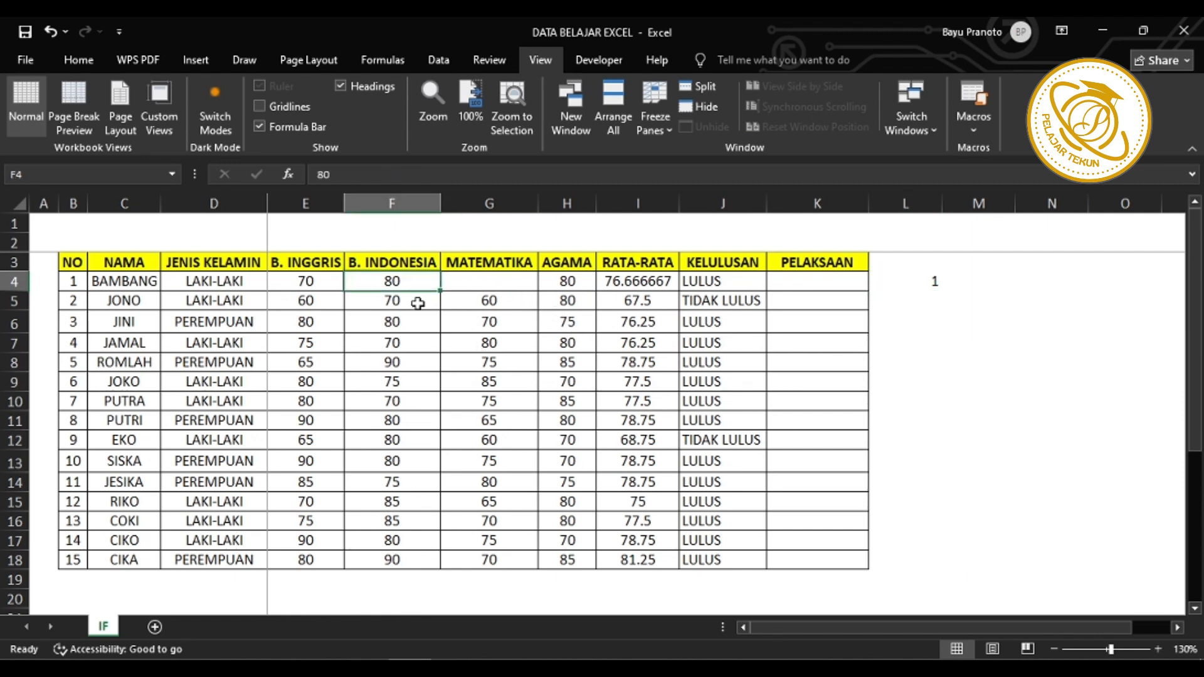
pyautogui.press('Delete')
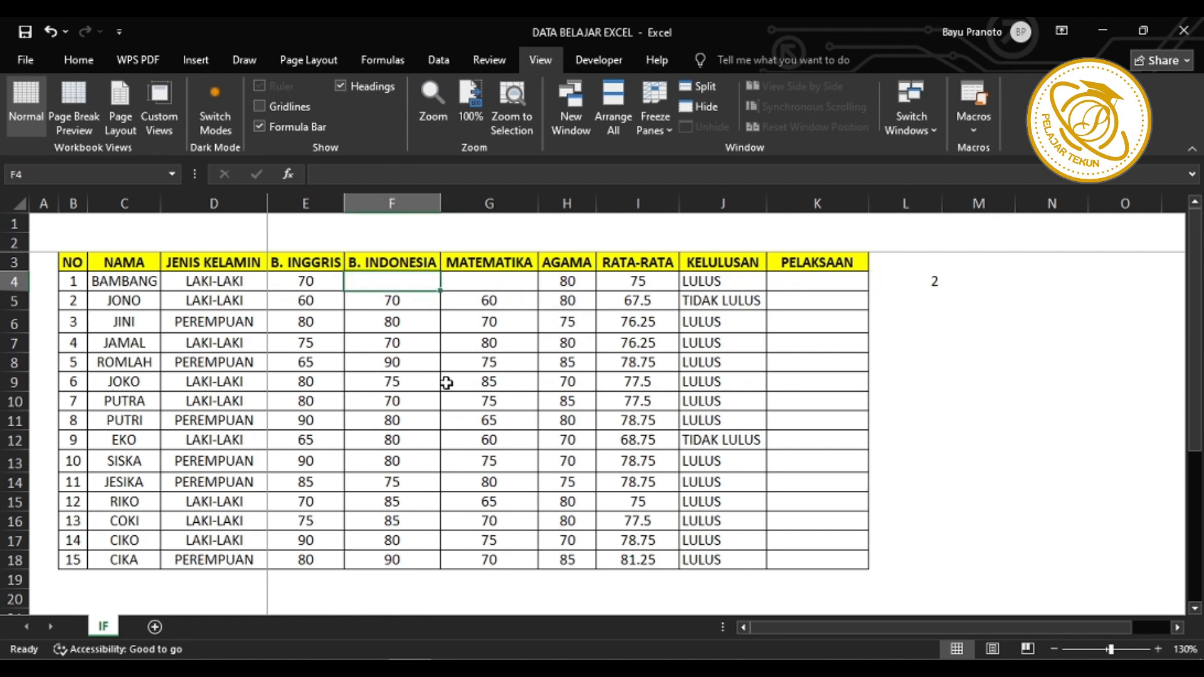
pyautogui.click(922, 287)
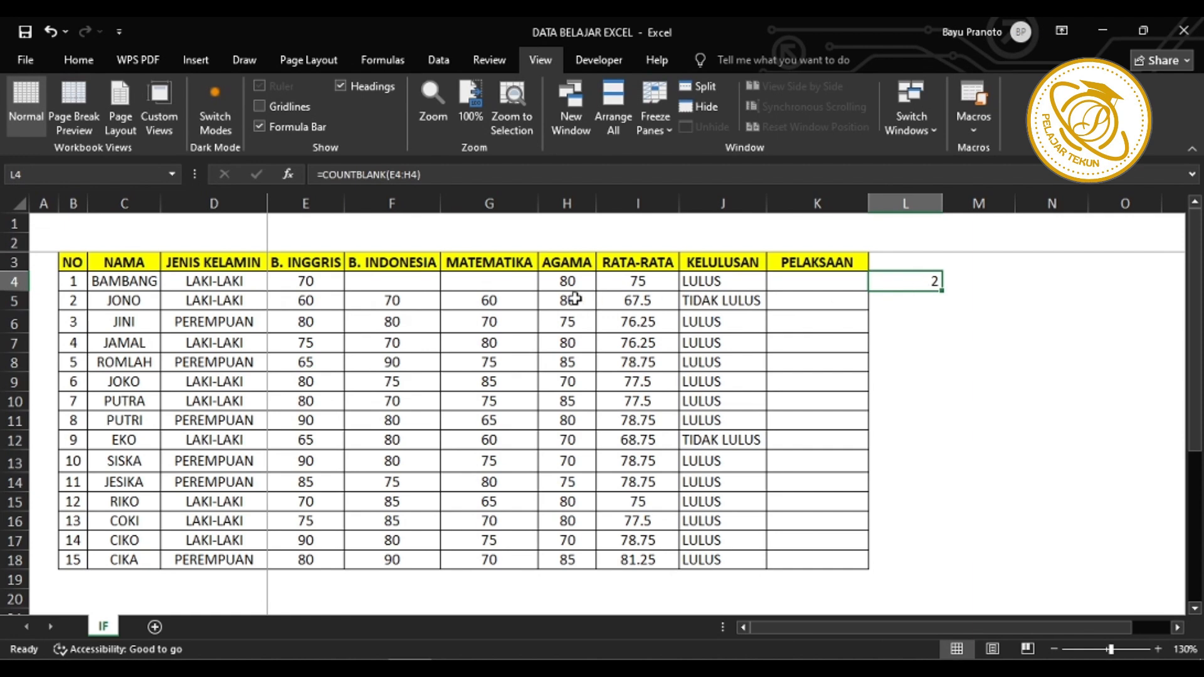
pyautogui.moveTo(389, 282); pyautogui.dragTo(474, 282)
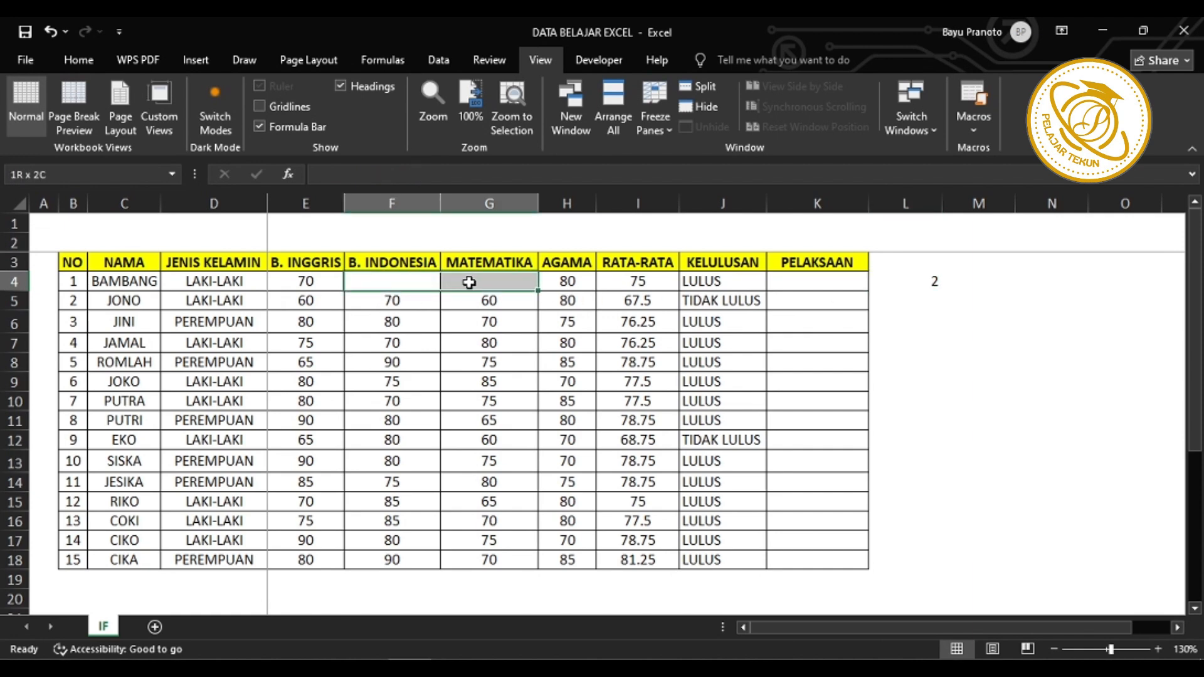
pyautogui.click(650, 282)
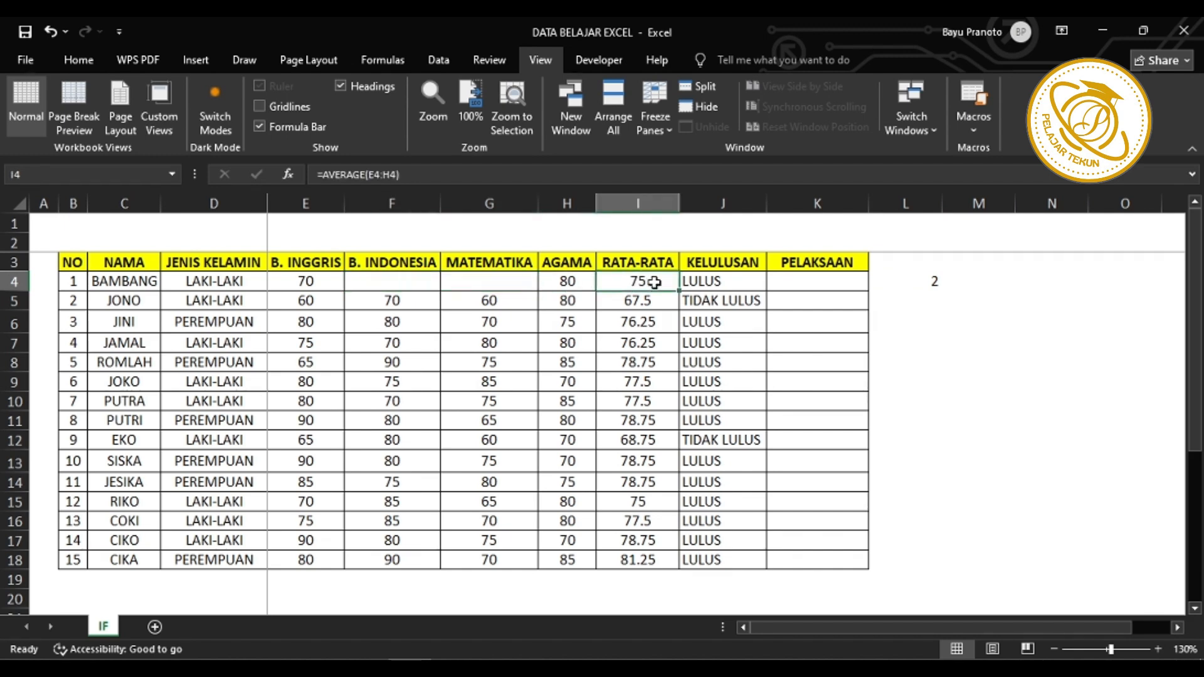
pyautogui.click(712, 283)
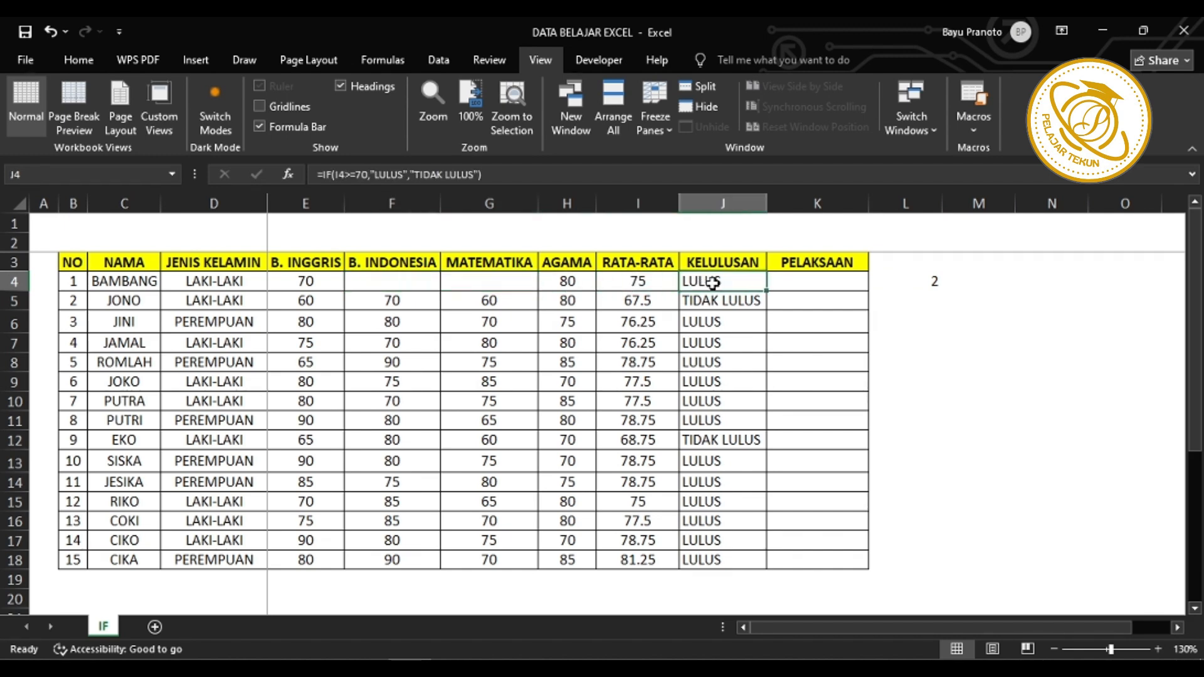
pyautogui.click(796, 283)
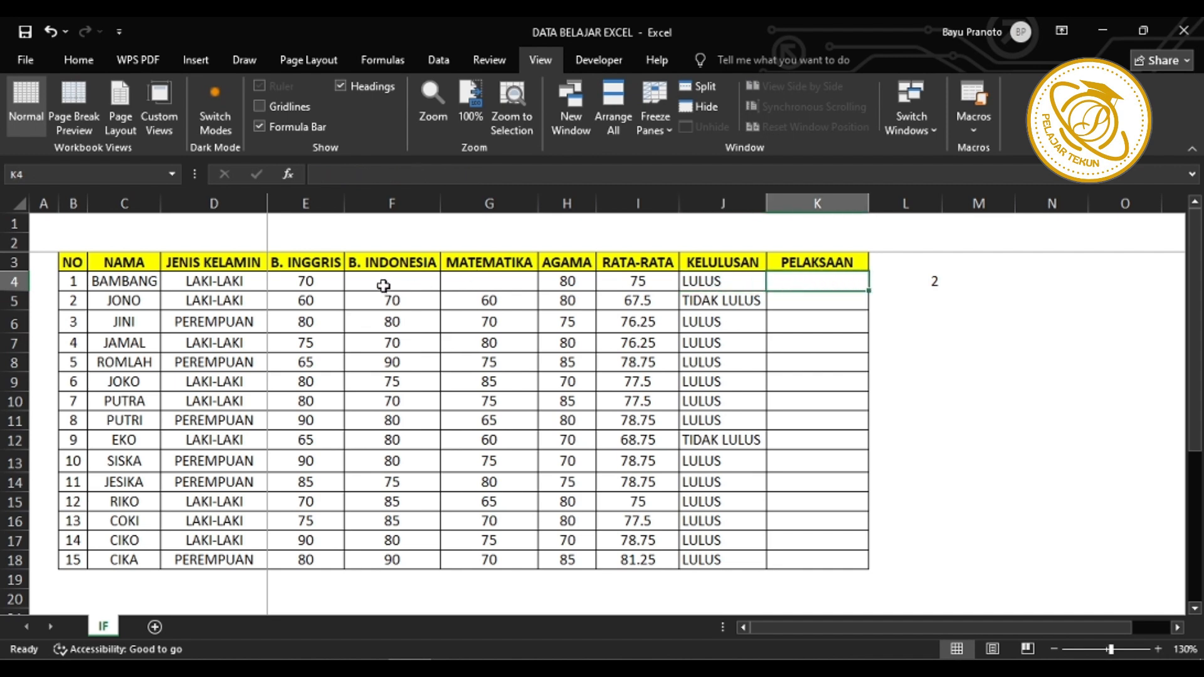
pyautogui.moveTo(383, 286); pyautogui.dragTo(489, 285)
# - Undo the clearing of the B. INDONESIA score in F4 and enter 90 as the MATEMATIKA score in G4
pyautogui.hotkey('ctrl', 'z')
pyautogui.click(455, 283)
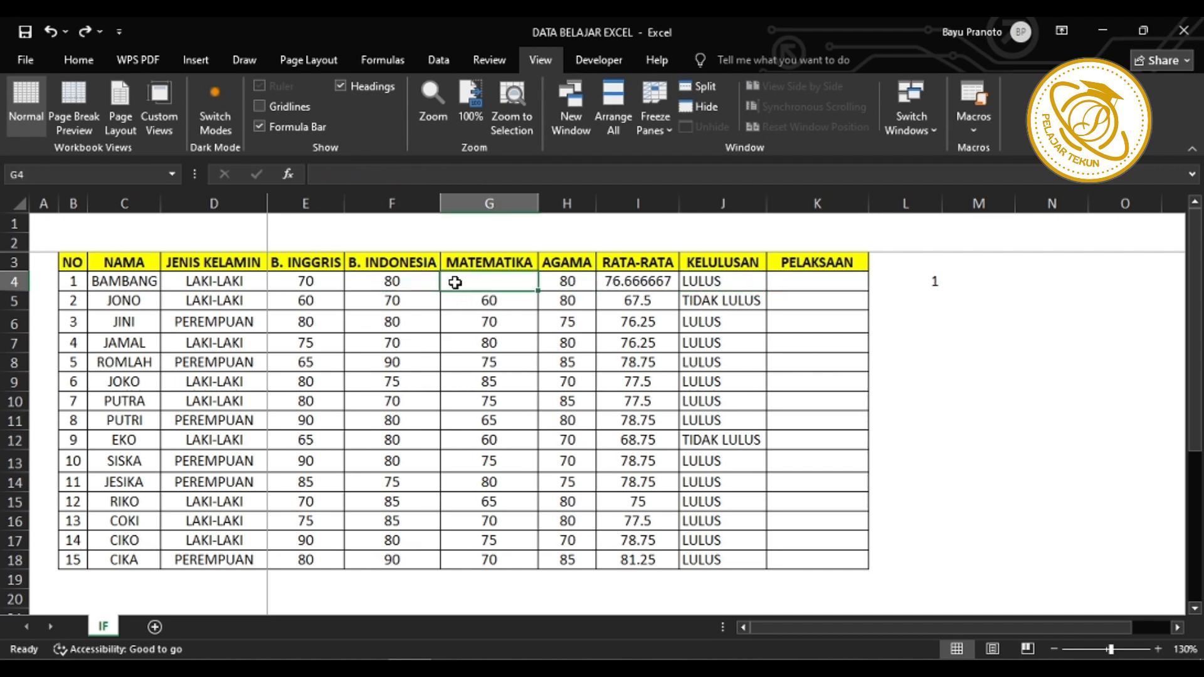
pyautogui.write('90')
pyautogui.press('Return')
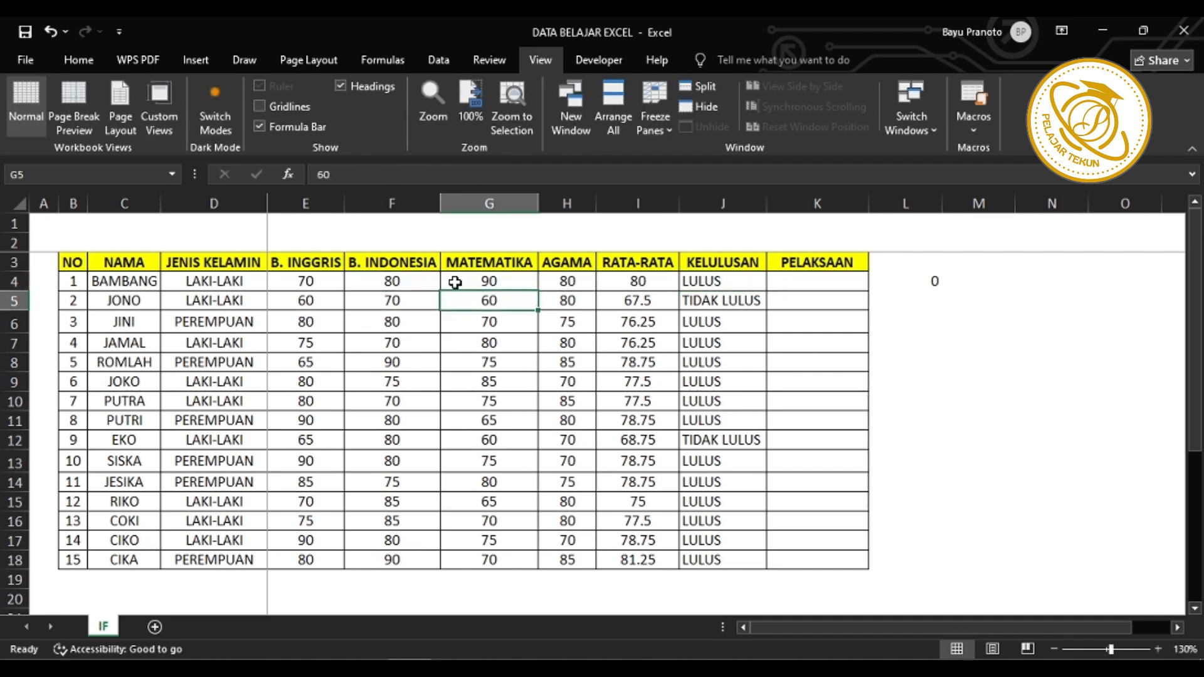
# - Start an IF formula in K4 with COUNTBLANK(E4:H4) in its logical test
pyautogui.click(813, 277)
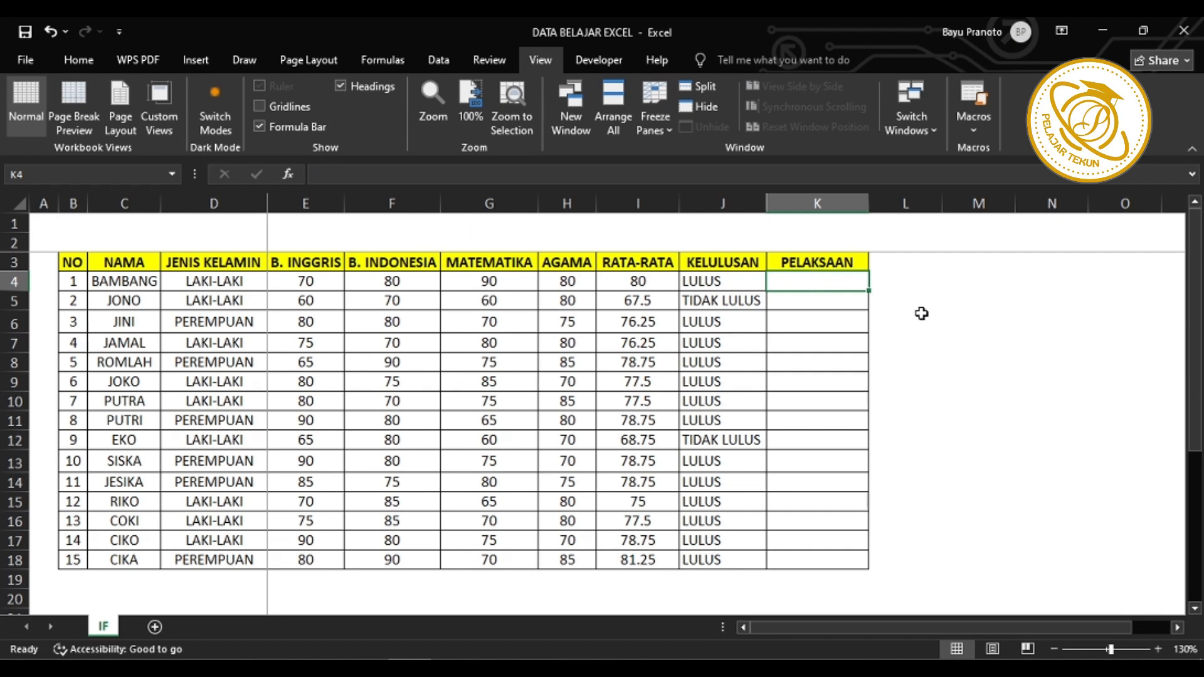
pyautogui.write('=IF(')
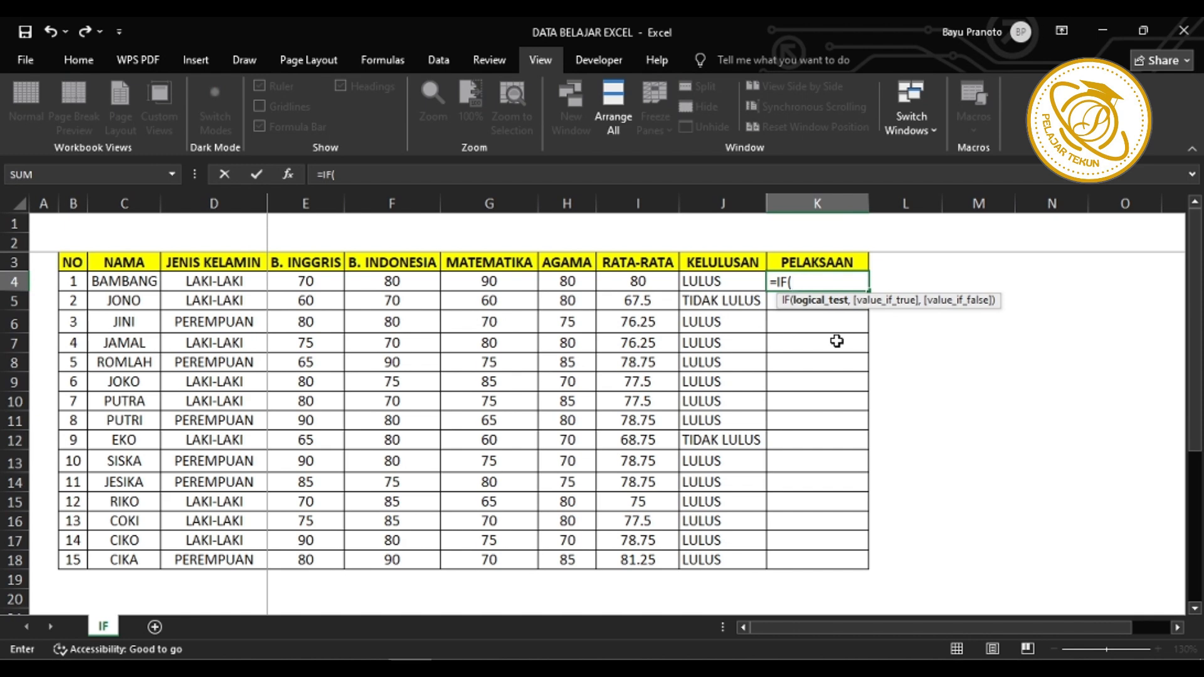
pyautogui.write('COUN')
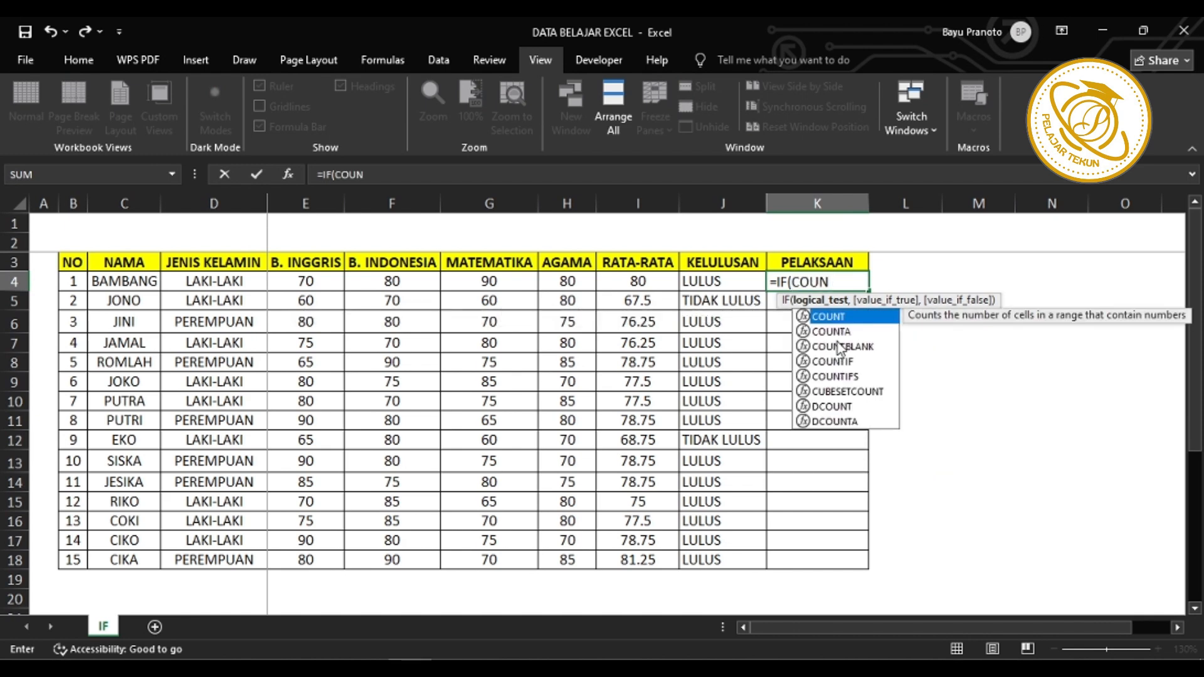
pyautogui.press('Down')
pyautogui.press('Down')
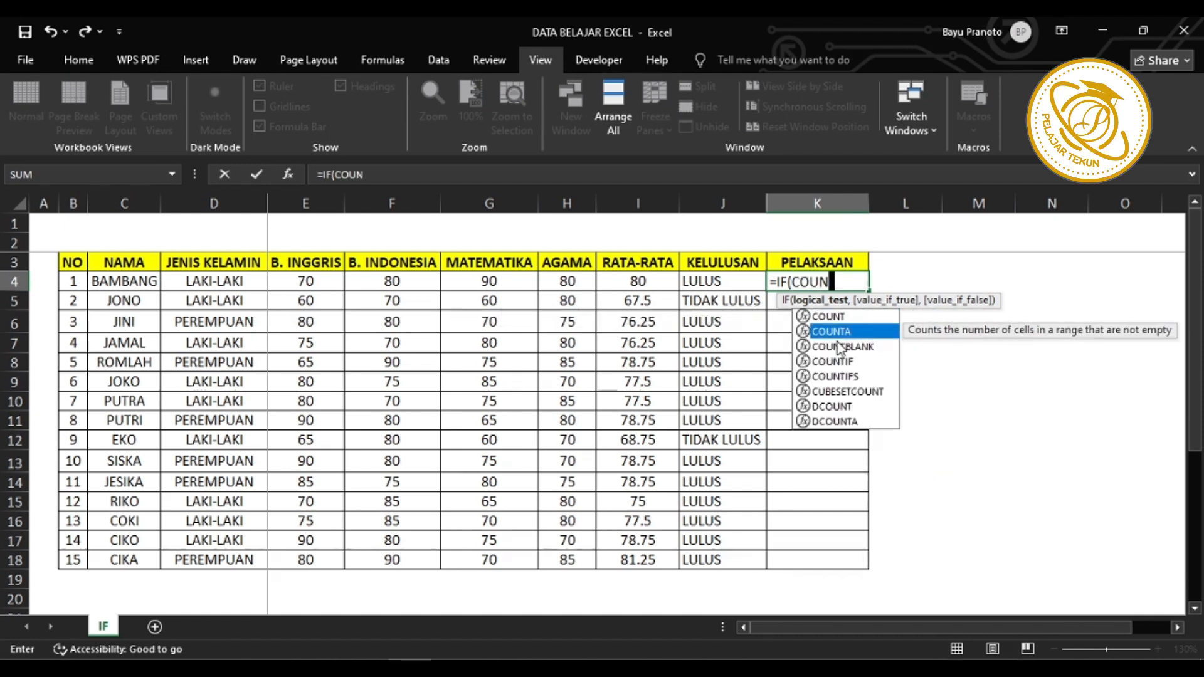
pyautogui.doubleClick(882, 349)
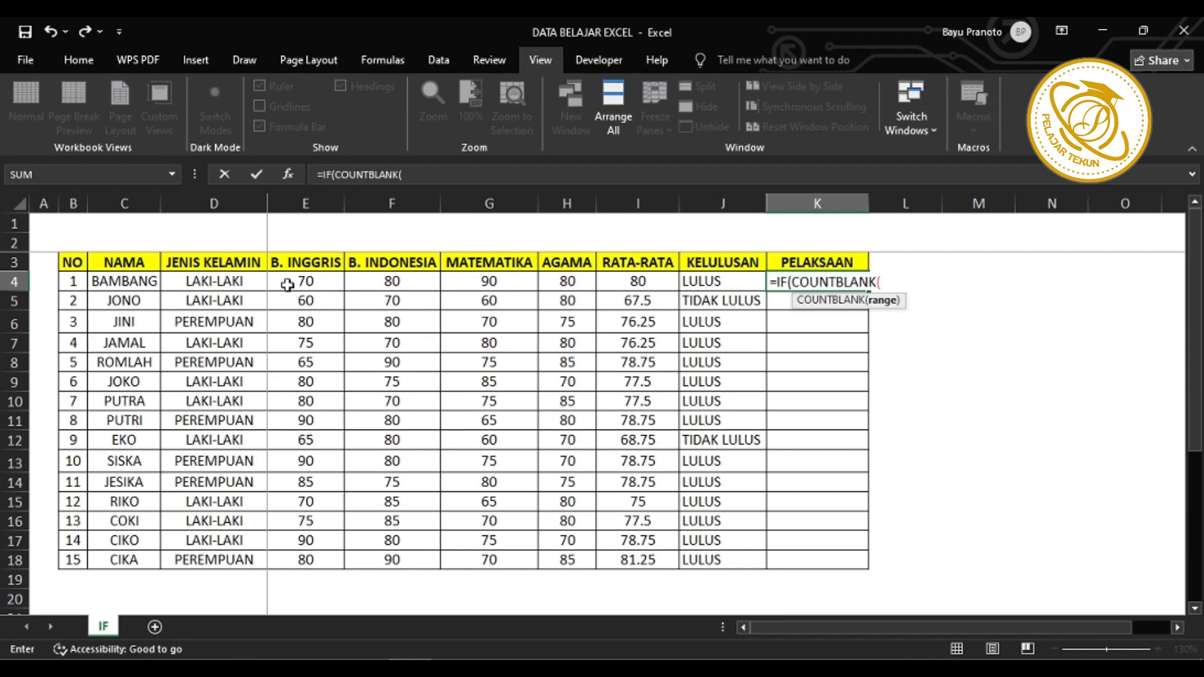
pyautogui.moveTo(287, 285); pyautogui.dragTo(568, 281)
pyautogui.write(')')
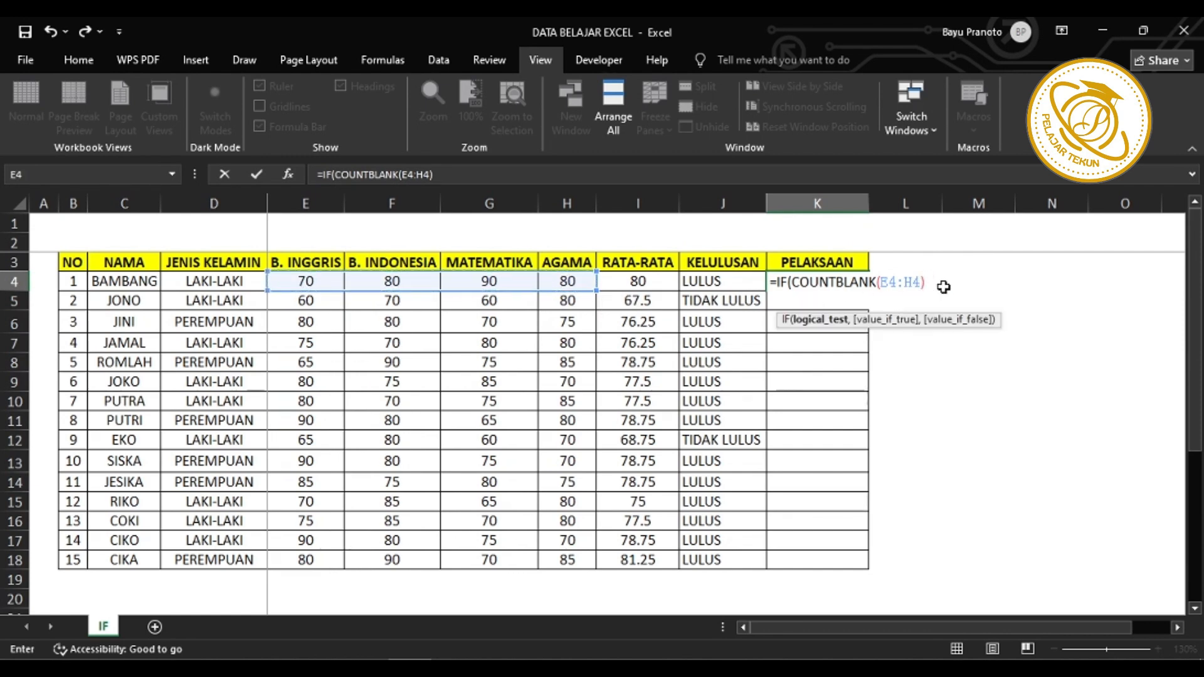
# - Complete the K4 formula with the condition >0, returning "BELUM SELESAI" if true and "SUDAH SELESAI" if false
pyautogui.write('>0,"BELUM')
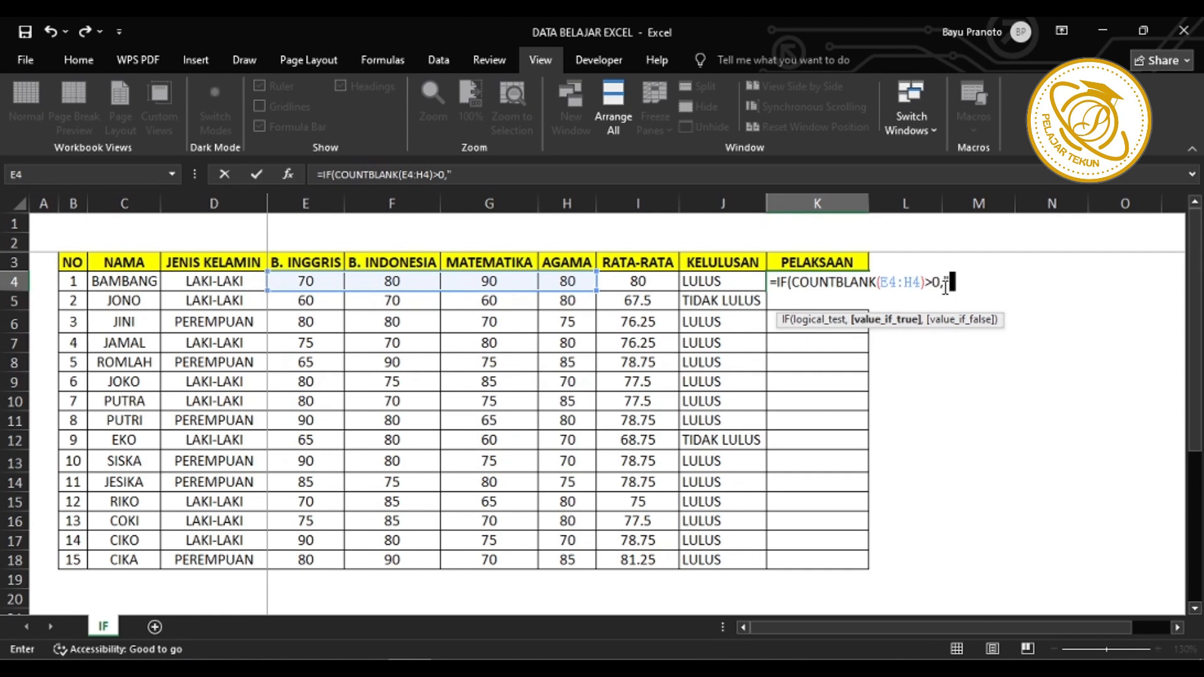
pyautogui.write(' SE')
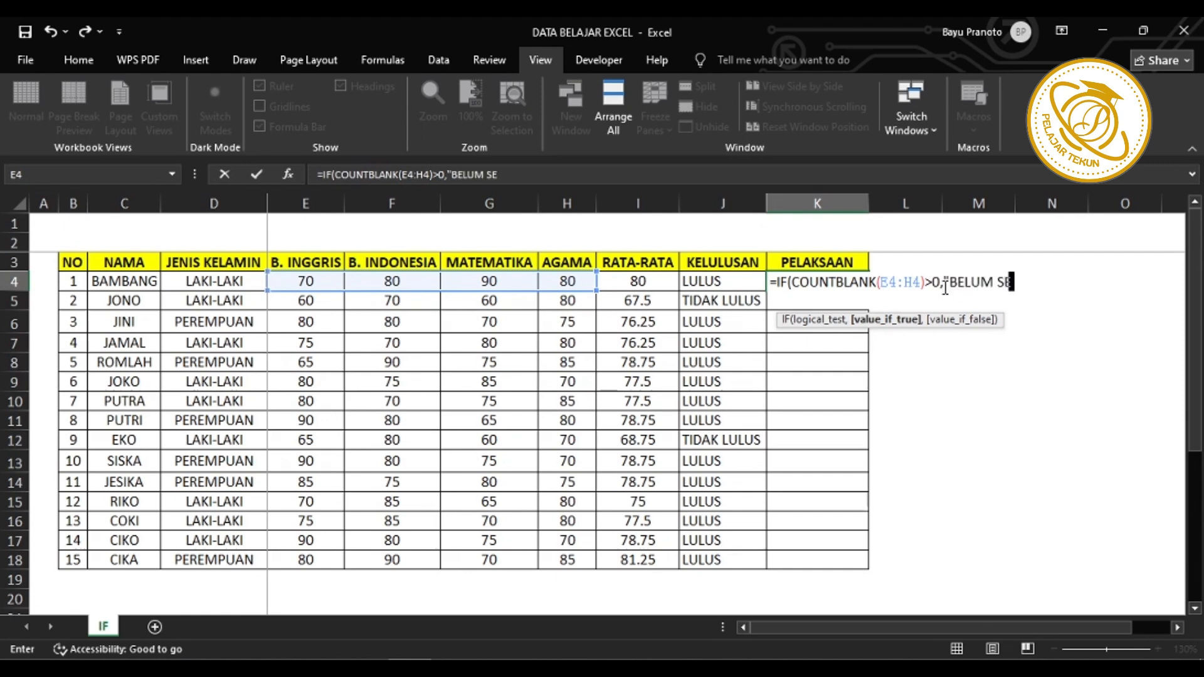
pyautogui.write('LESAI","')
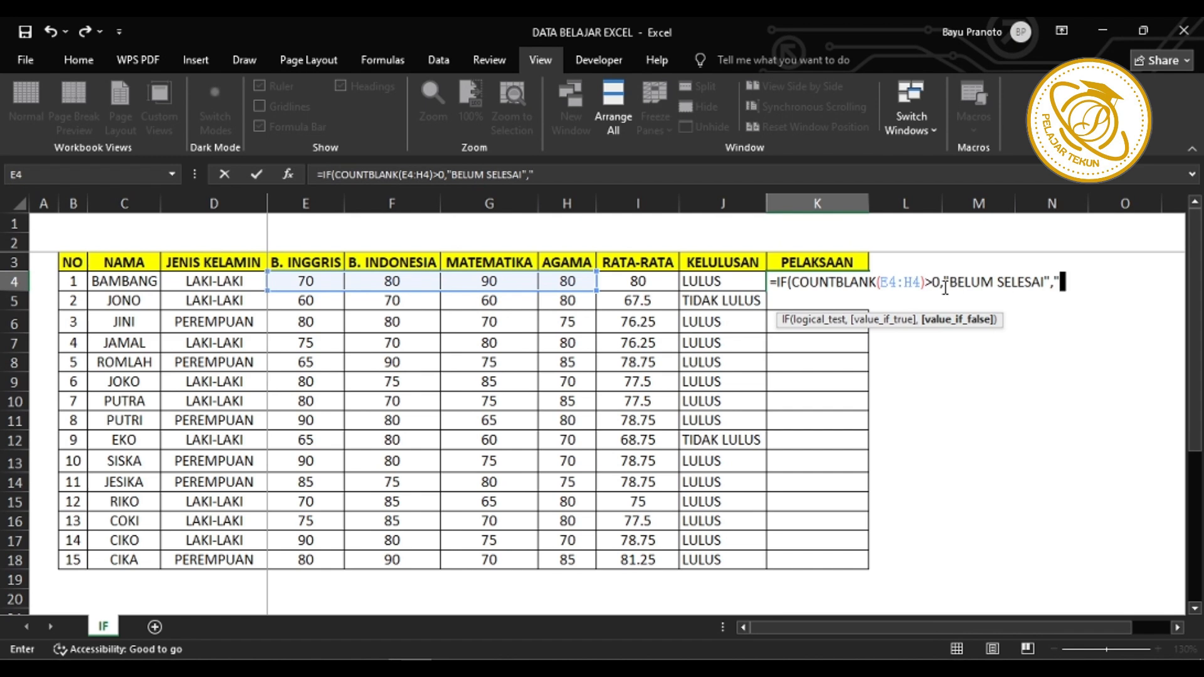
pyautogui.write('SUDAH SELESAI")')
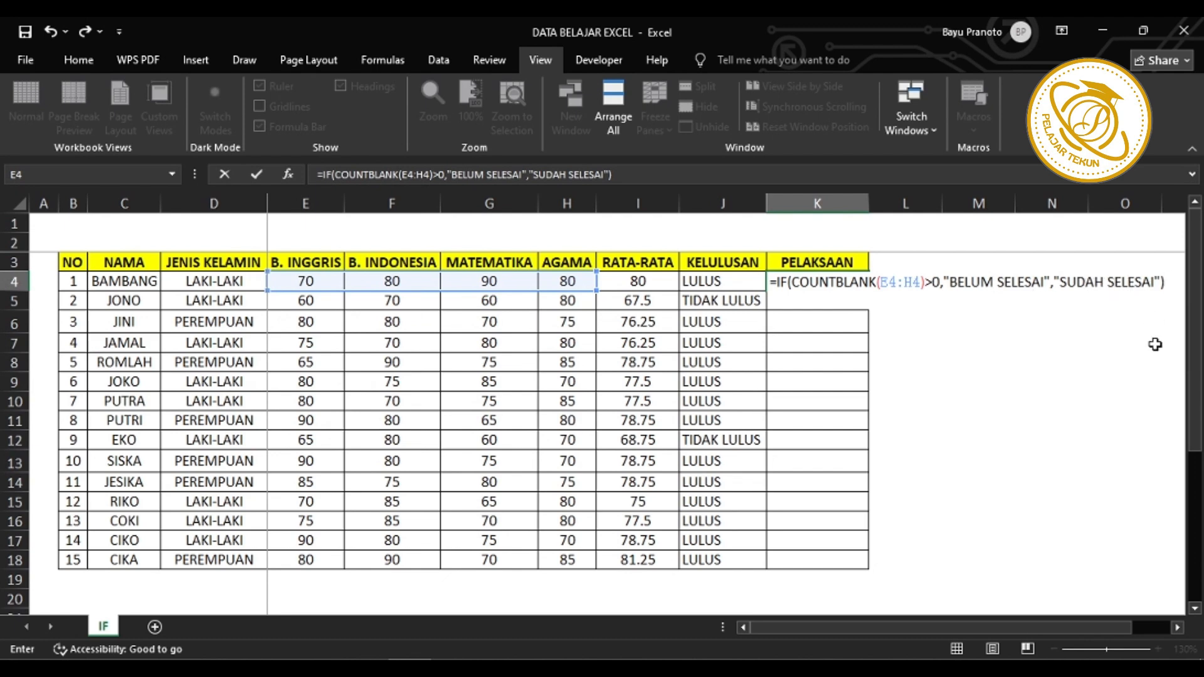
pyautogui.press('Return')
pyautogui.click(827, 283)
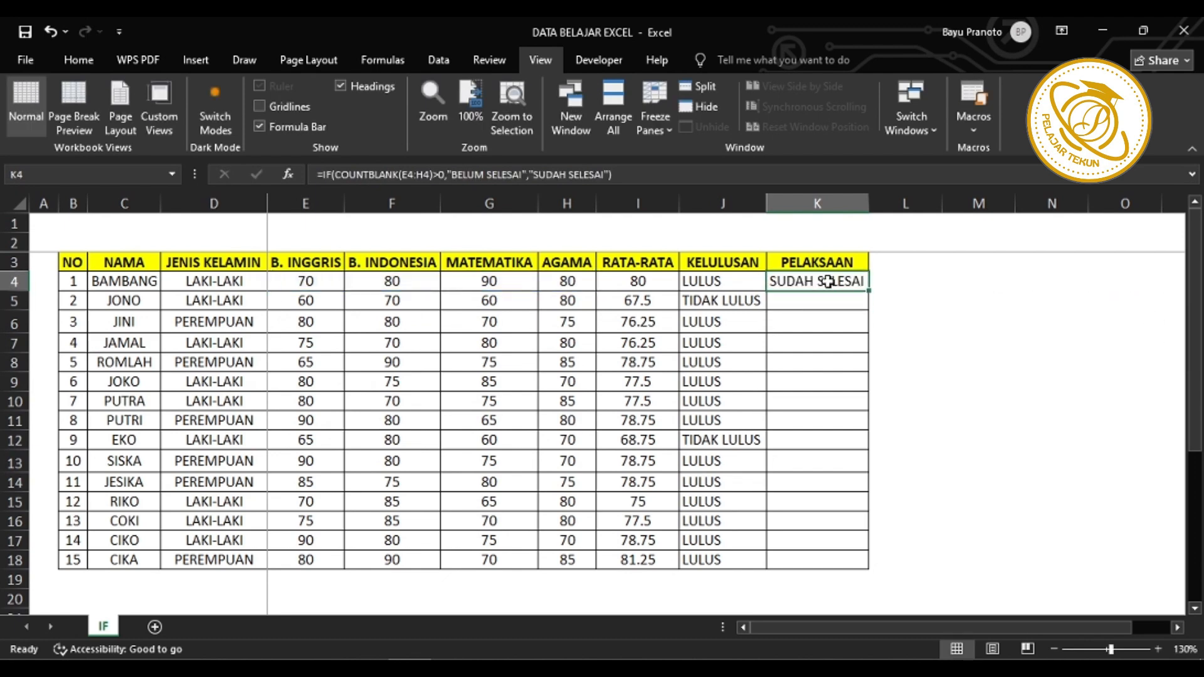
# - Clear the MATEMATIKA score in G4 and review the arguments of the IF and COUNTBLANK formula in K4
pyautogui.click(488, 284)
pyautogui.press('Delete')
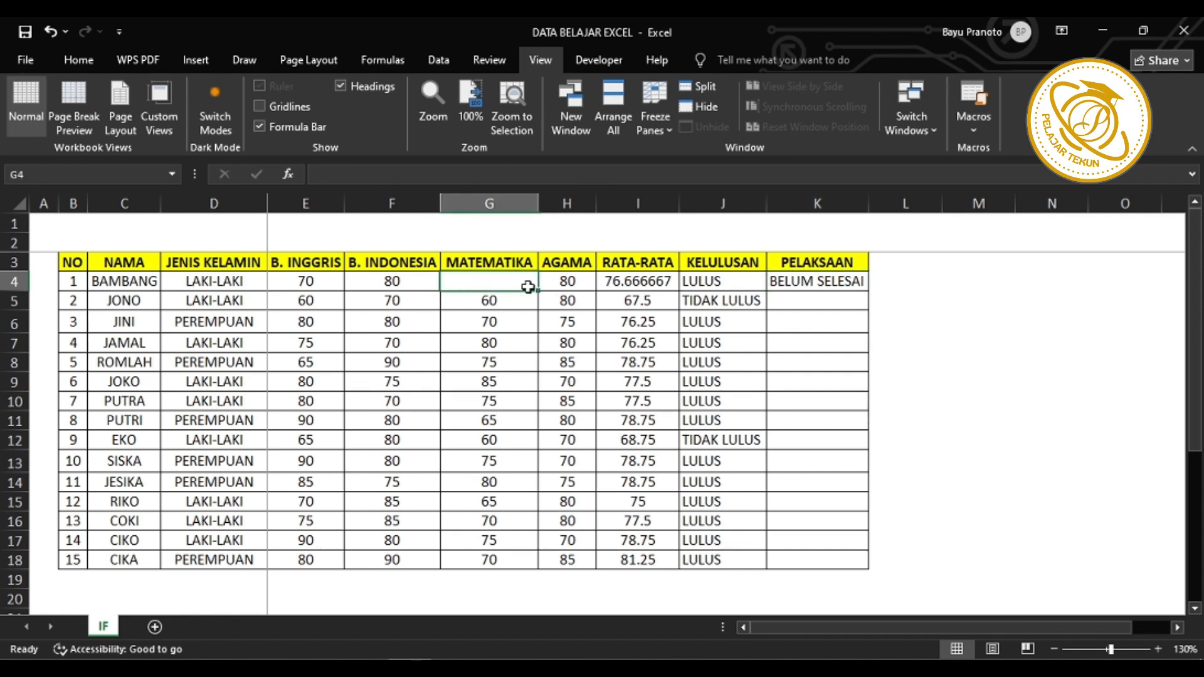
pyautogui.click(804, 284)
pyautogui.doubleClick(807, 282)
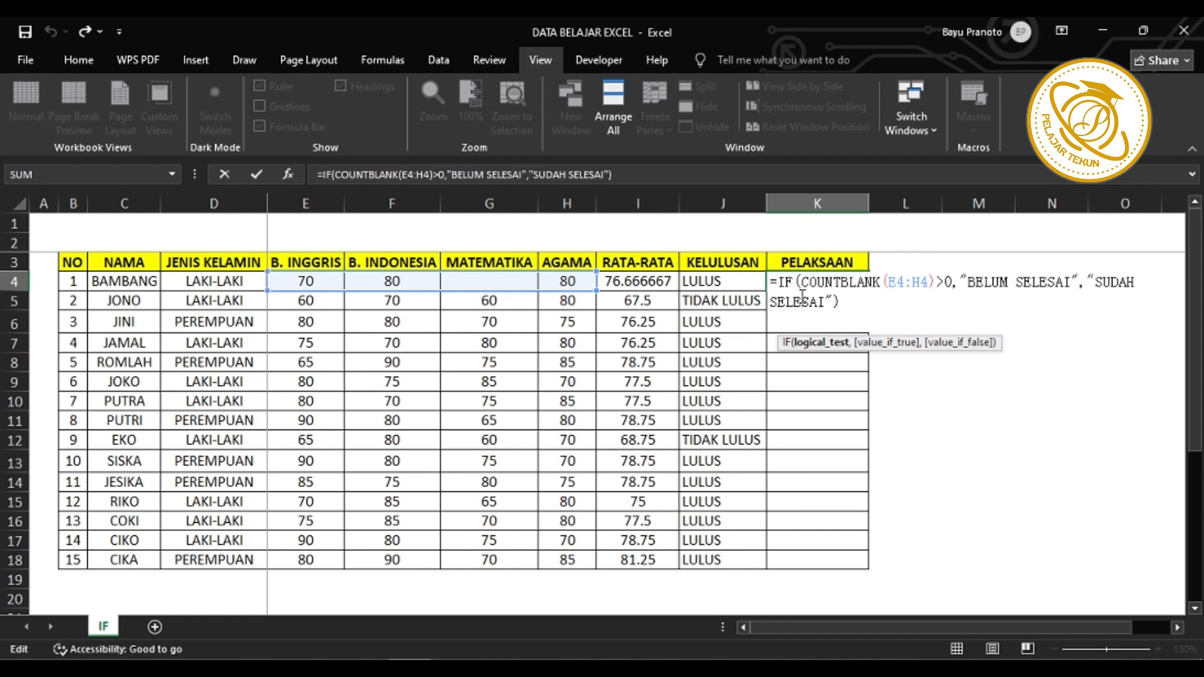
pyautogui.hotkey('ctrl', 'Return')
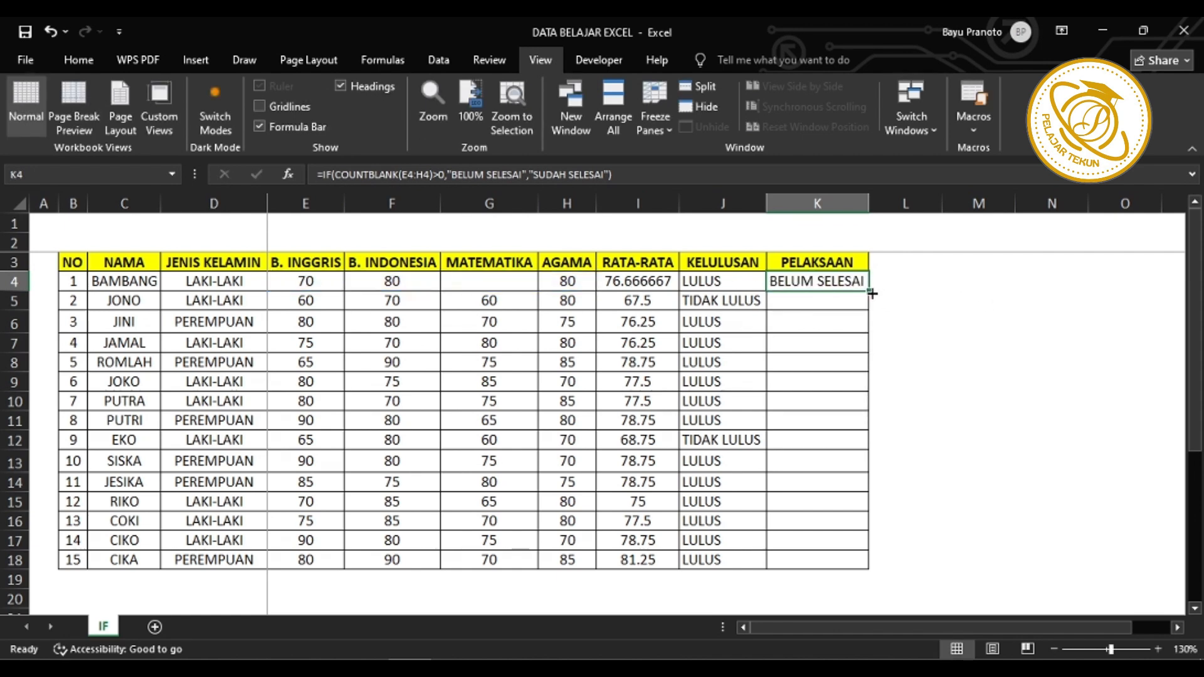
# - Fill the IF and COUNTBLANK formula from K4 down the PELAKSAAN column to K18
pyautogui.doubleClick(871, 292)
pyautogui.click(828, 412)
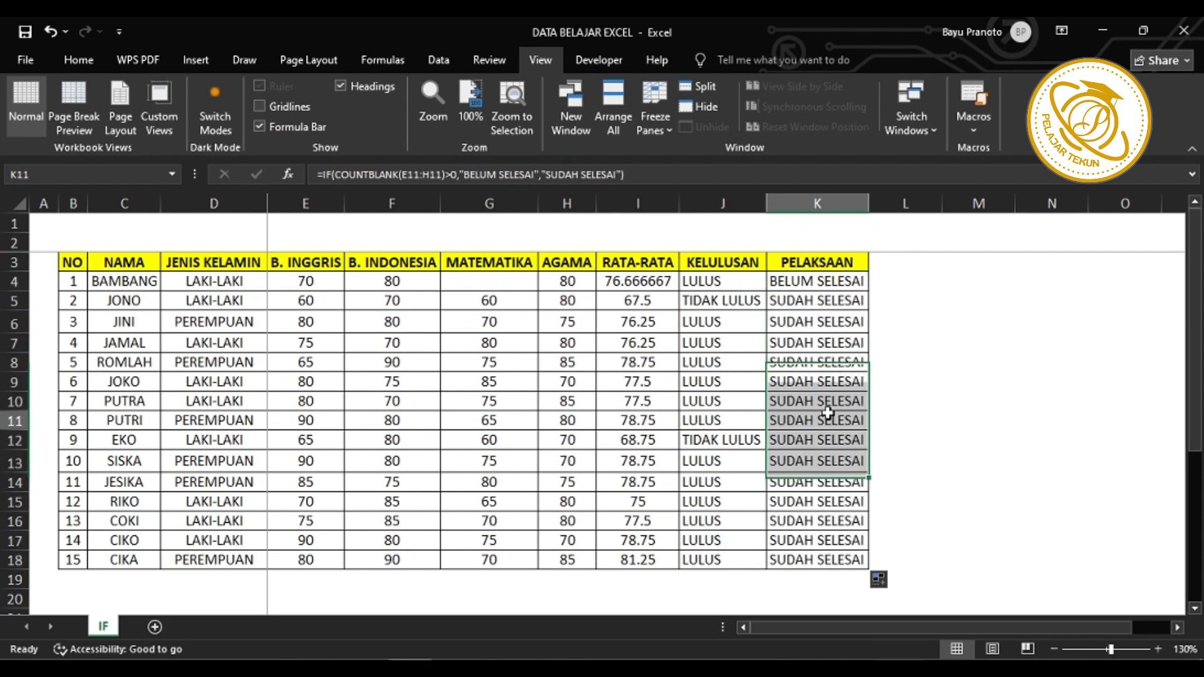
pyautogui.moveTo(821, 307); pyautogui.dragTo(821, 560)
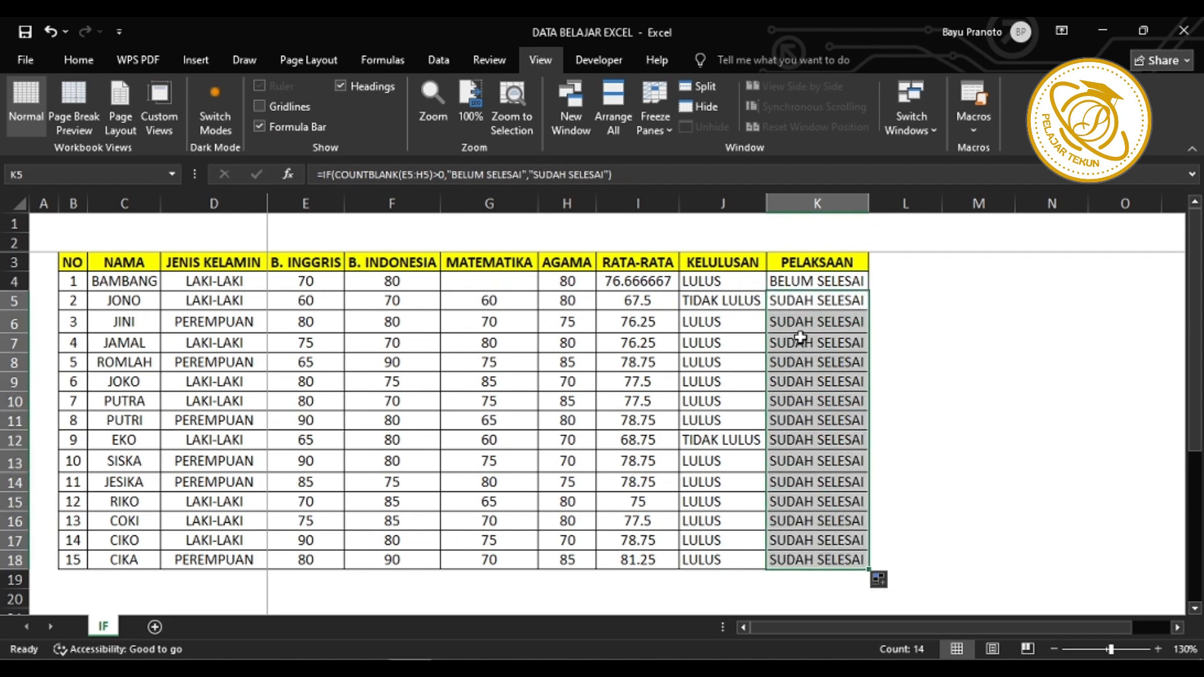
# - Enter 90 as the MATEMATIKA score in G4 and check the formulas in K4, J4 and J5
pyautogui.click(796, 286)
pyautogui.click(511, 283)
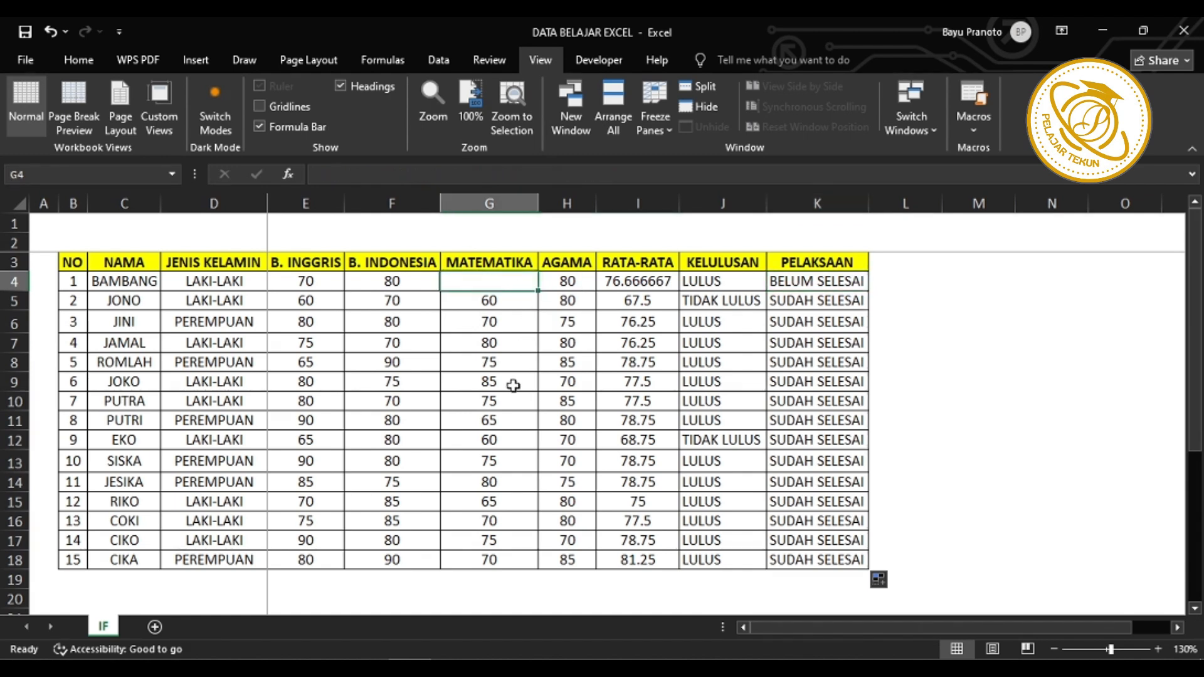
pyautogui.write('90')
pyautogui.press('Return')
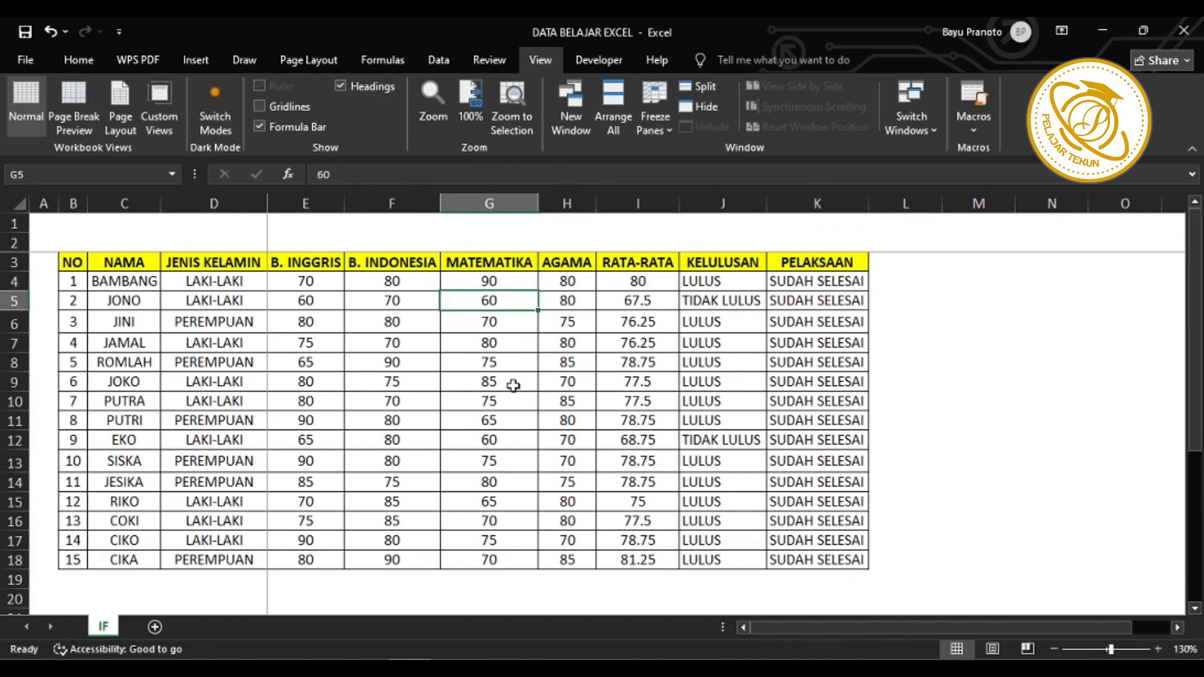
pyautogui.click(816, 283)
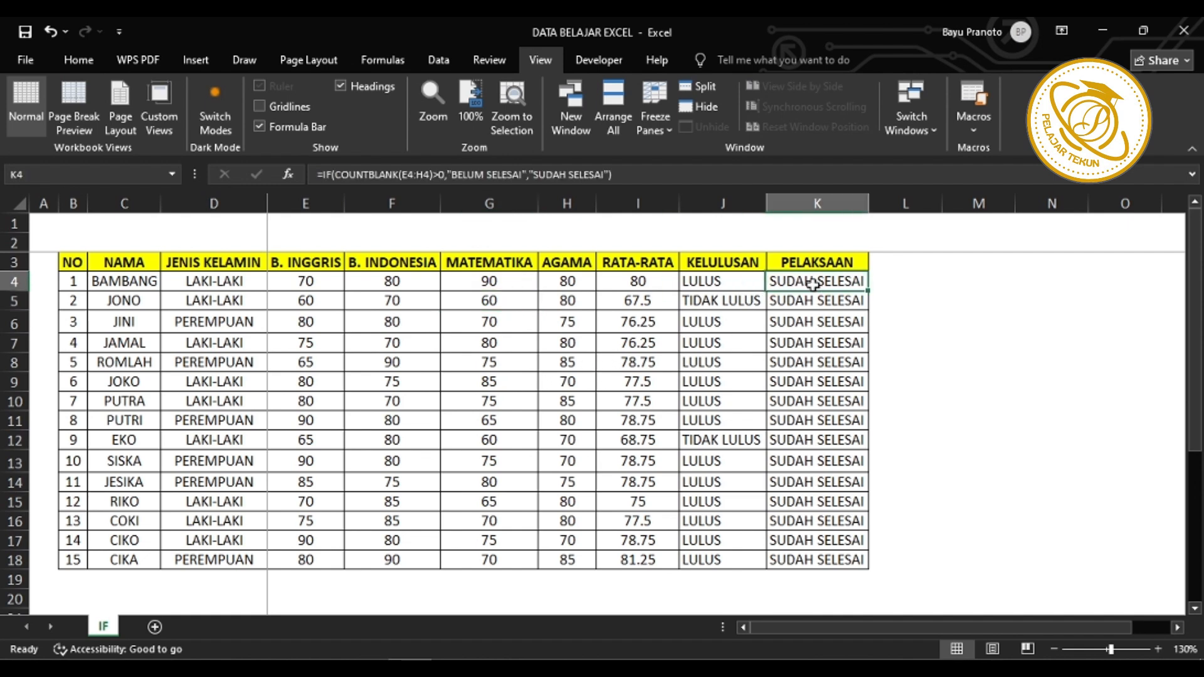
pyautogui.click(683, 286)
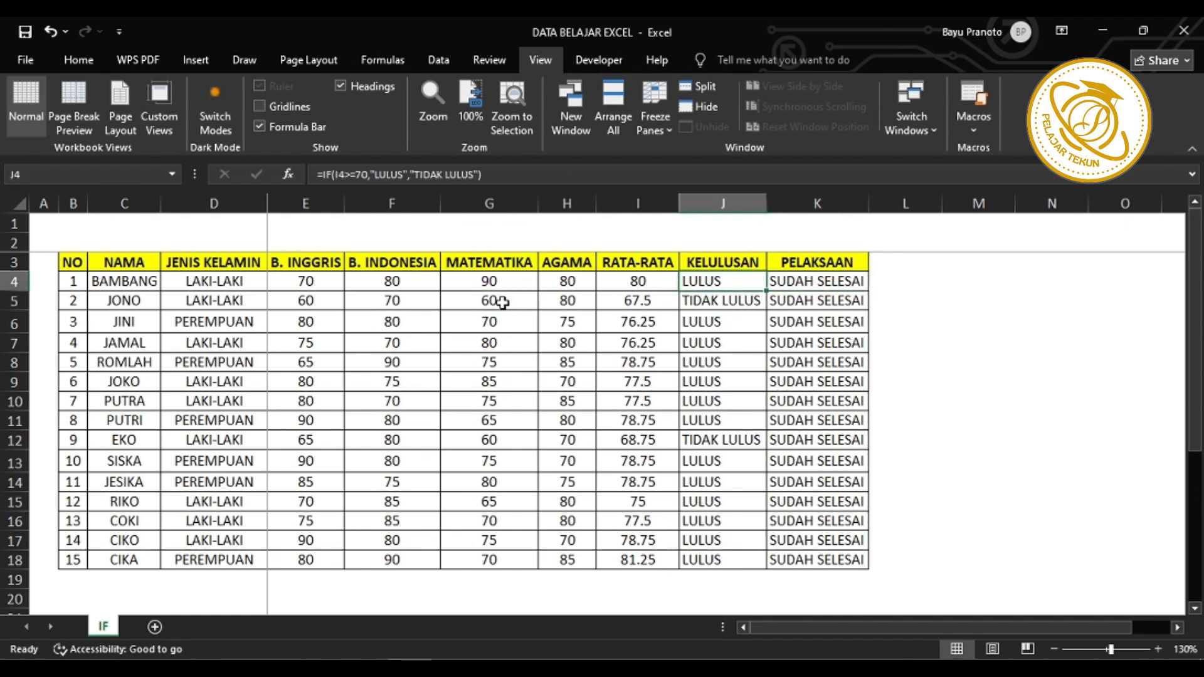
pyautogui.click(705, 302)
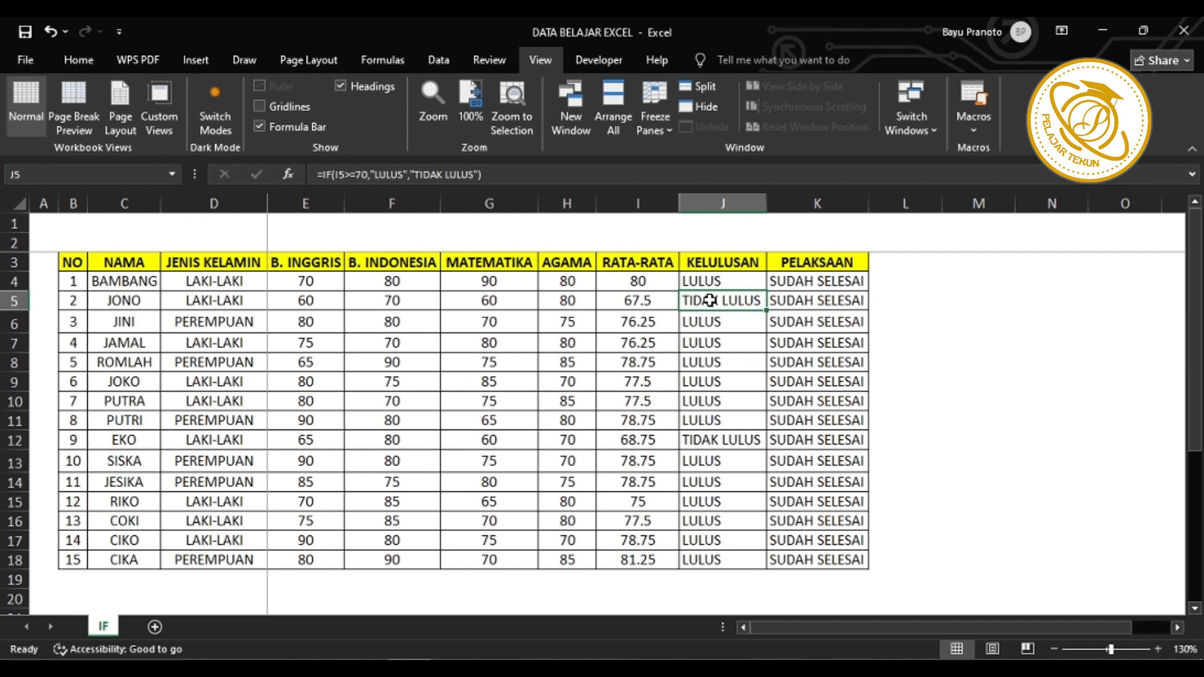
# - Examine the PELAKSAAN formula in K5 and the RATA-RATA averages in I4:I18
pyautogui.click(802, 299)
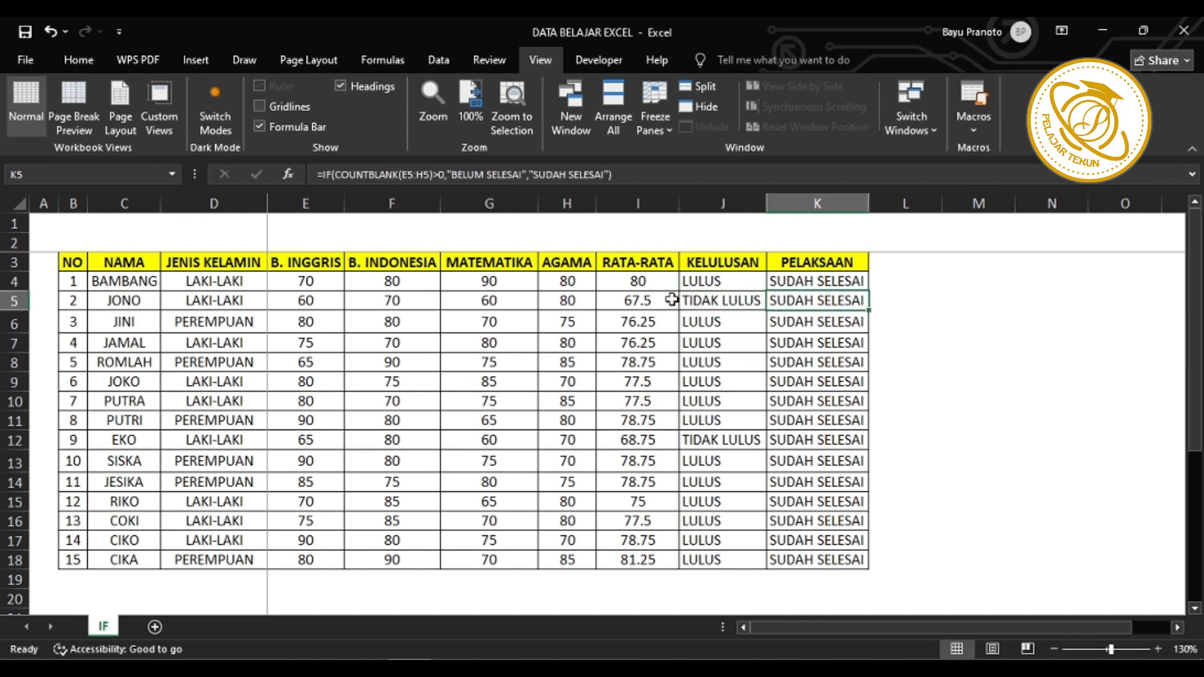
pyautogui.click(915, 299)
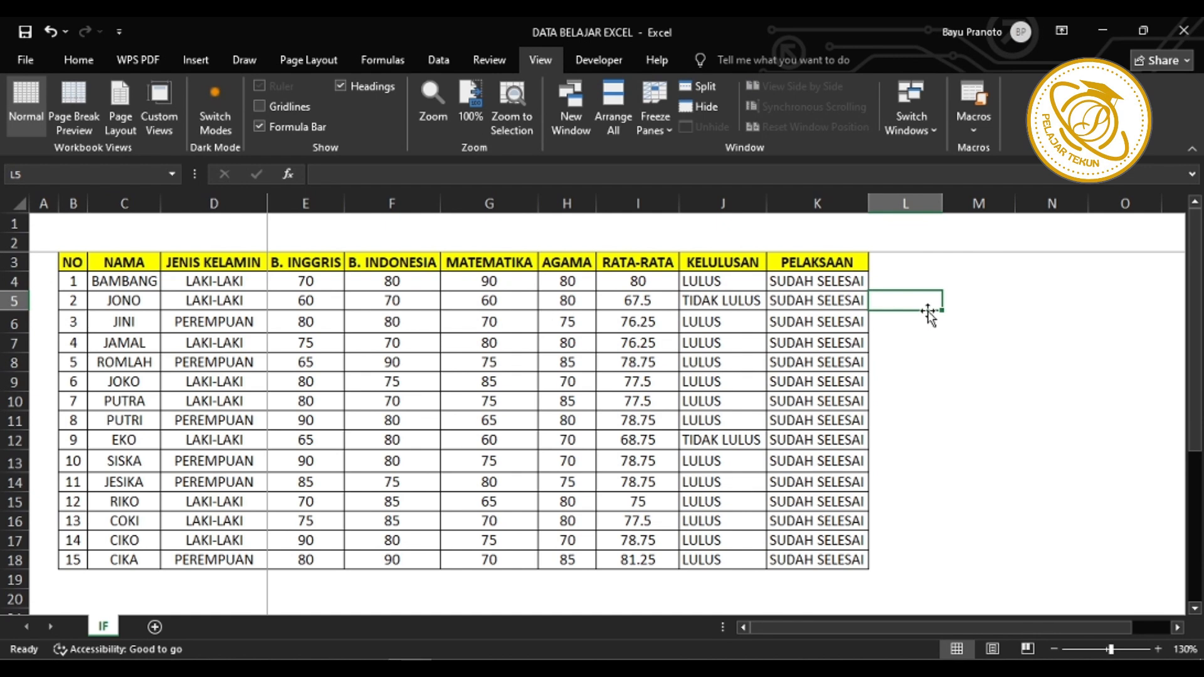
pyautogui.press('Right')
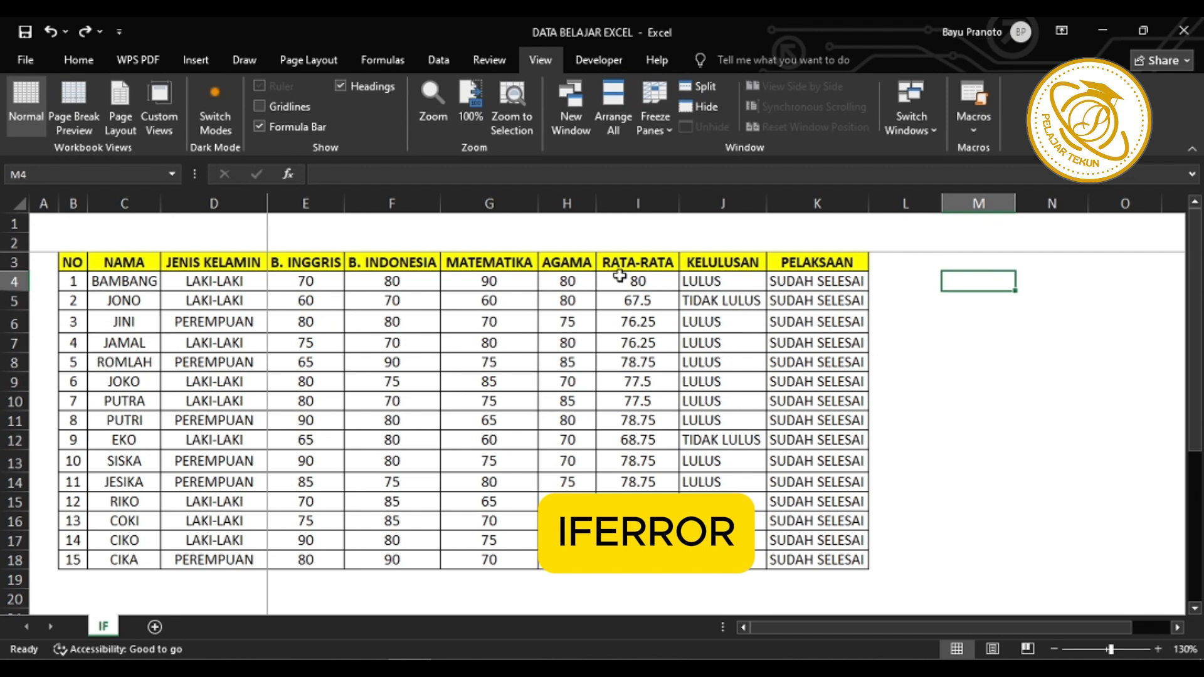
pyautogui.moveTo(636, 279); pyautogui.dragTo(672, 555)
pyautogui.click(749, 367)
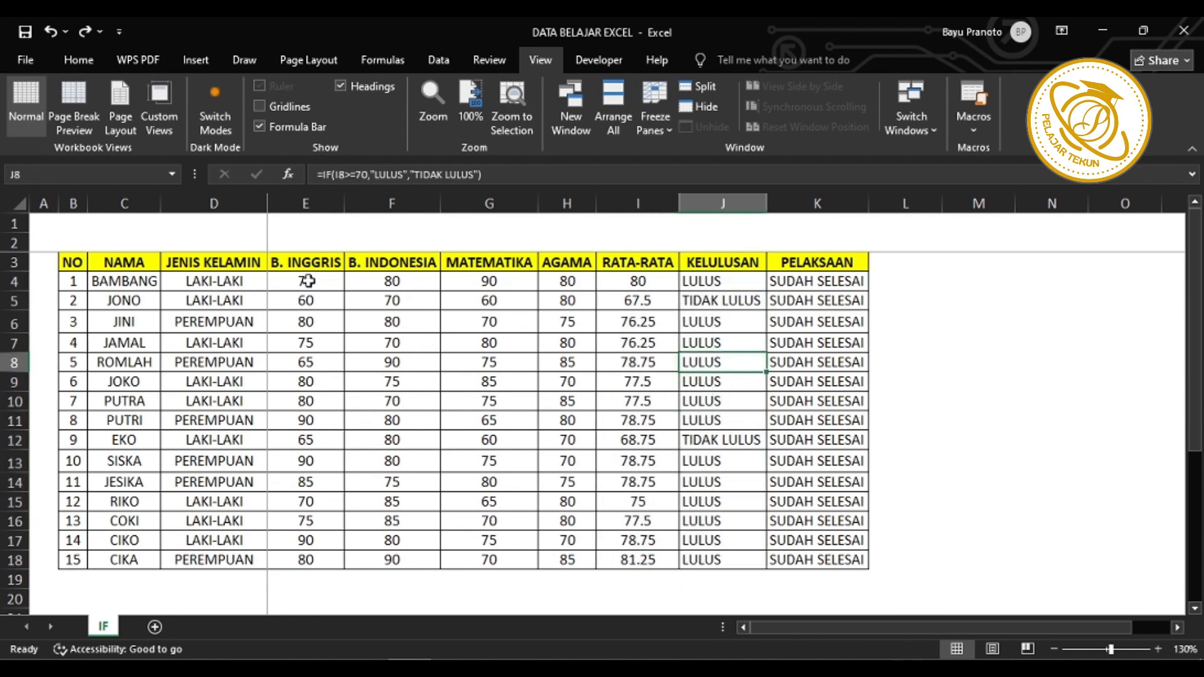
# - Clear the first student's four scores in E4:H4 and check the PELAKSAAN formula in K4
pyautogui.moveTo(307, 281); pyautogui.dragTo(562, 280)
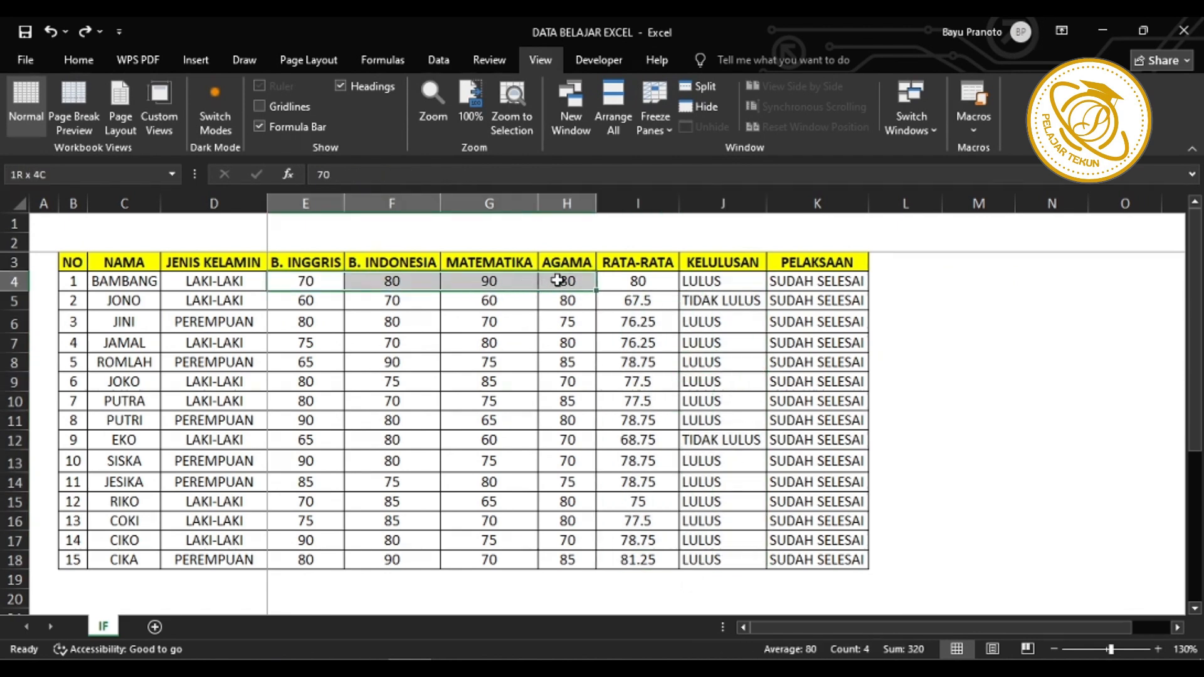
pyautogui.press('Delete')
pyautogui.click(805, 283)
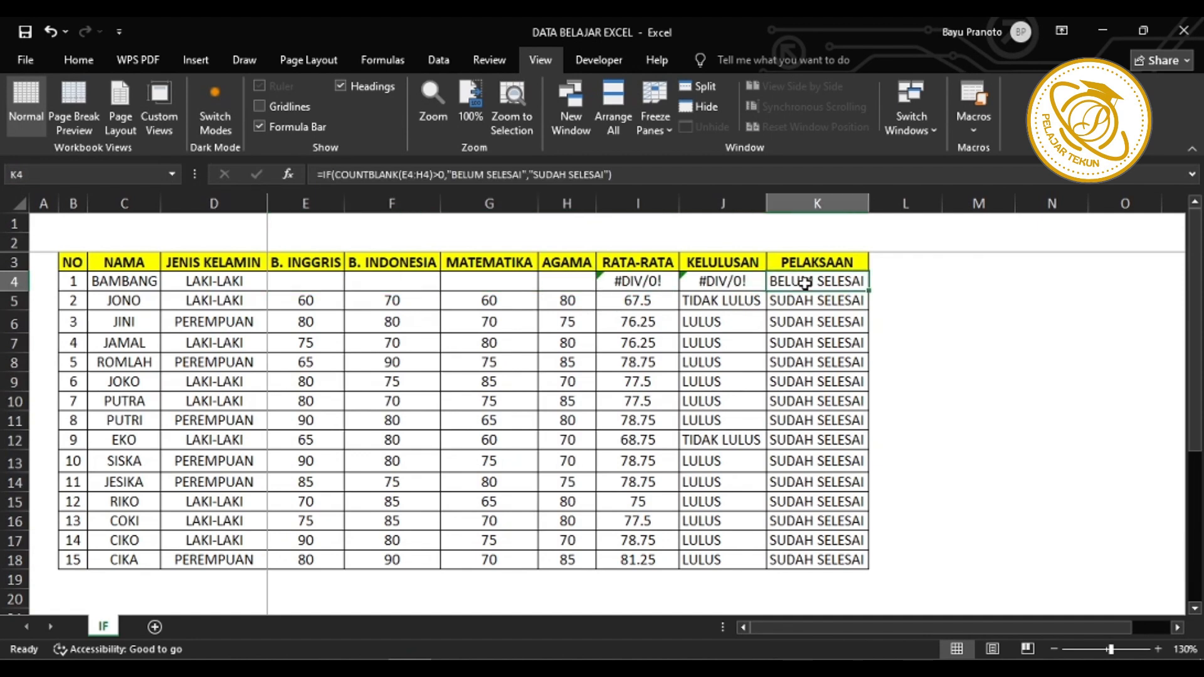
# - Enter a SUM formula in I2 that totals the RATA-RATA range I4:I18
pyautogui.click(641, 241)
pyautogui.write('s')
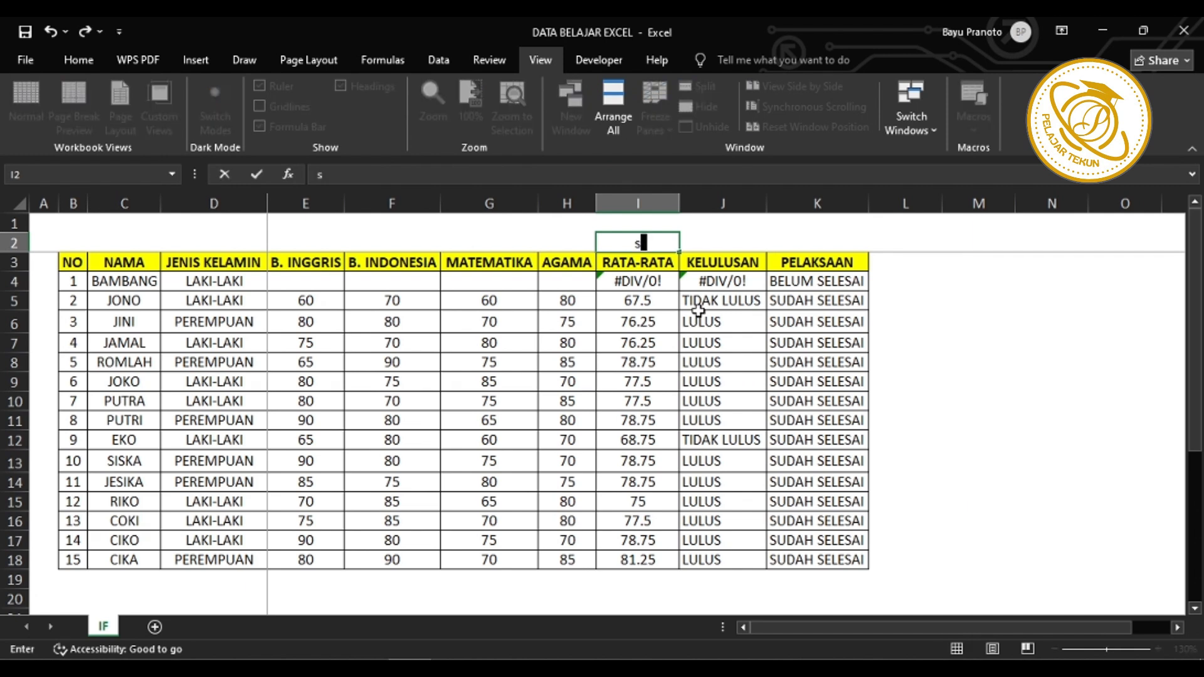
pyautogui.press('BackSpace')
pyautogui.write('=SUM(')
pyautogui.press('Down')
pyautogui.hotkey('ctrl', 'shift', 'Down')
pyautogui.press('Return')
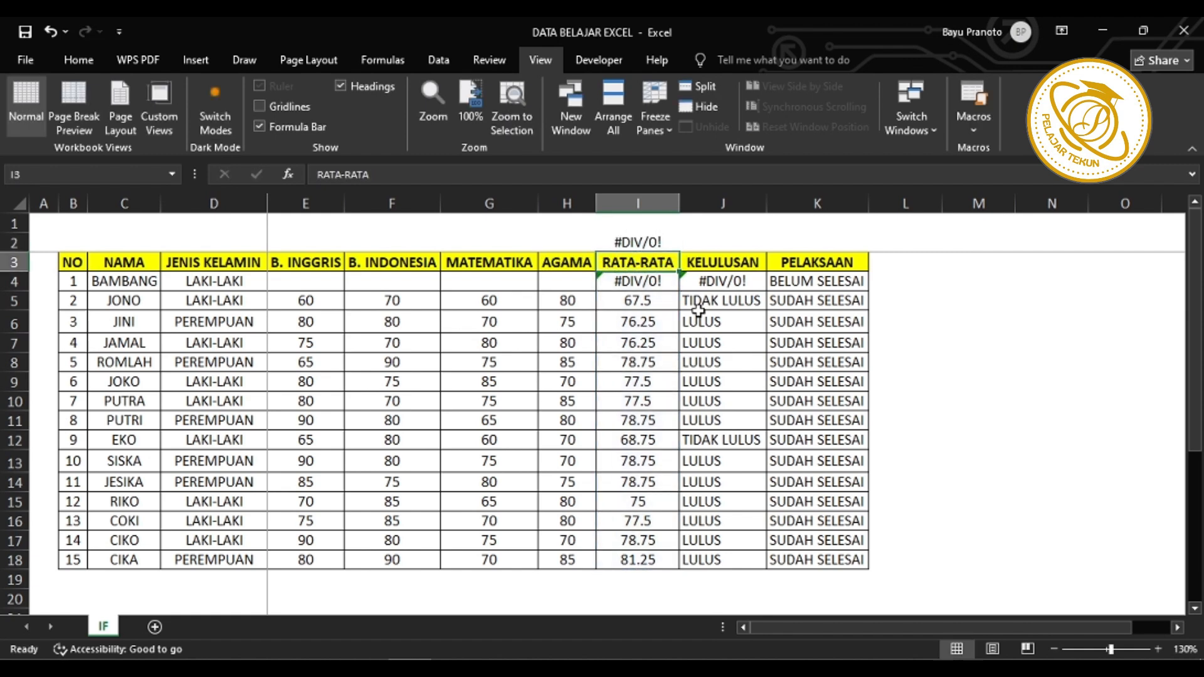
# - Replace the I2 formula with an AVERAGE of the RATA-RATA column from I4 down
pyautogui.press('Up')
pyautogui.write('=averag')
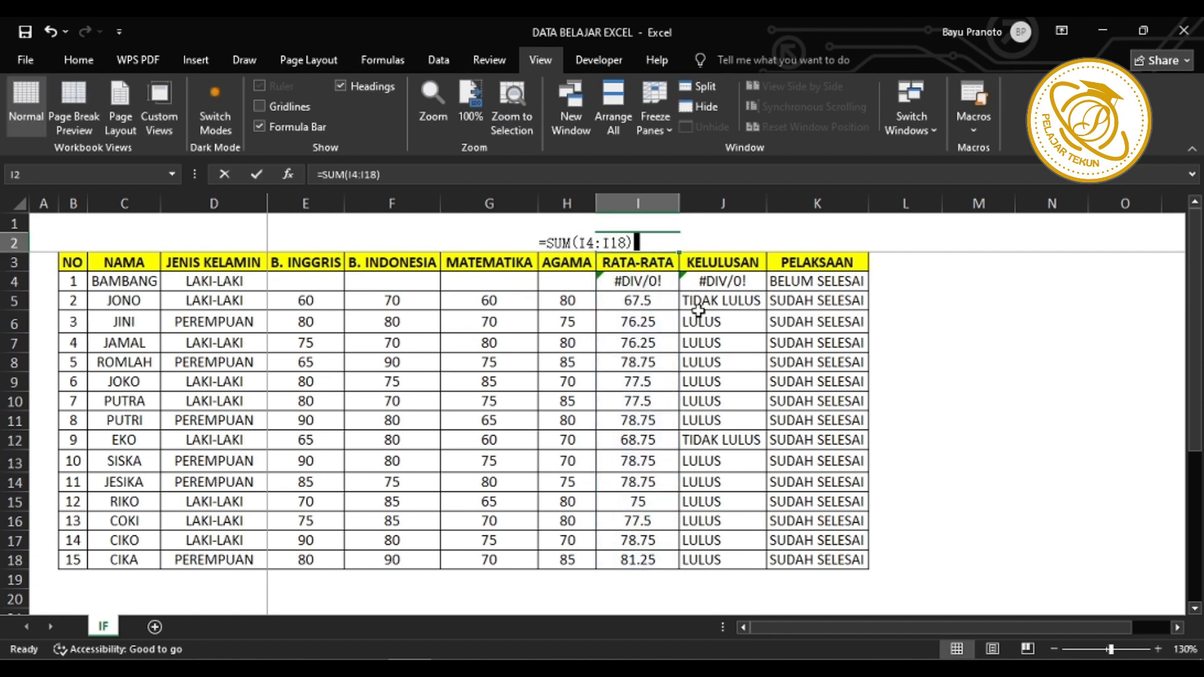
pyautogui.press('Tab')
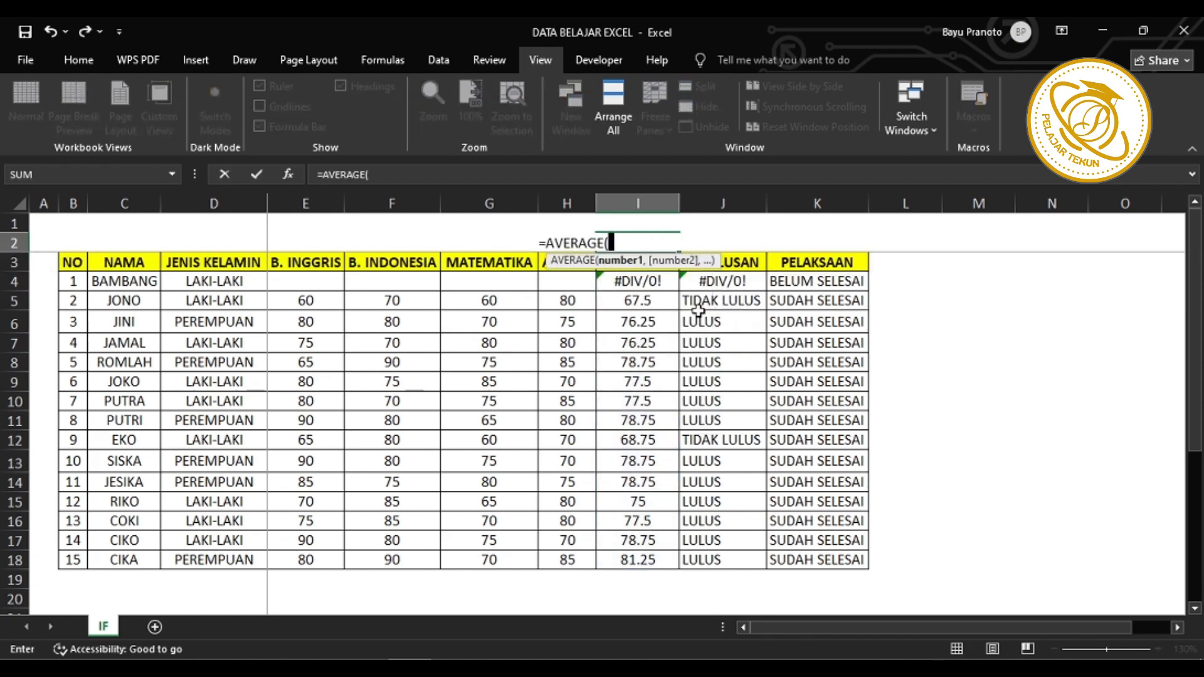
pyautogui.press('Down')
pyautogui.press('Down')
pyautogui.hotkey('ctrl', 'shift', 'Down')
pyautogui.press('Return')
pyautogui.press('Up')
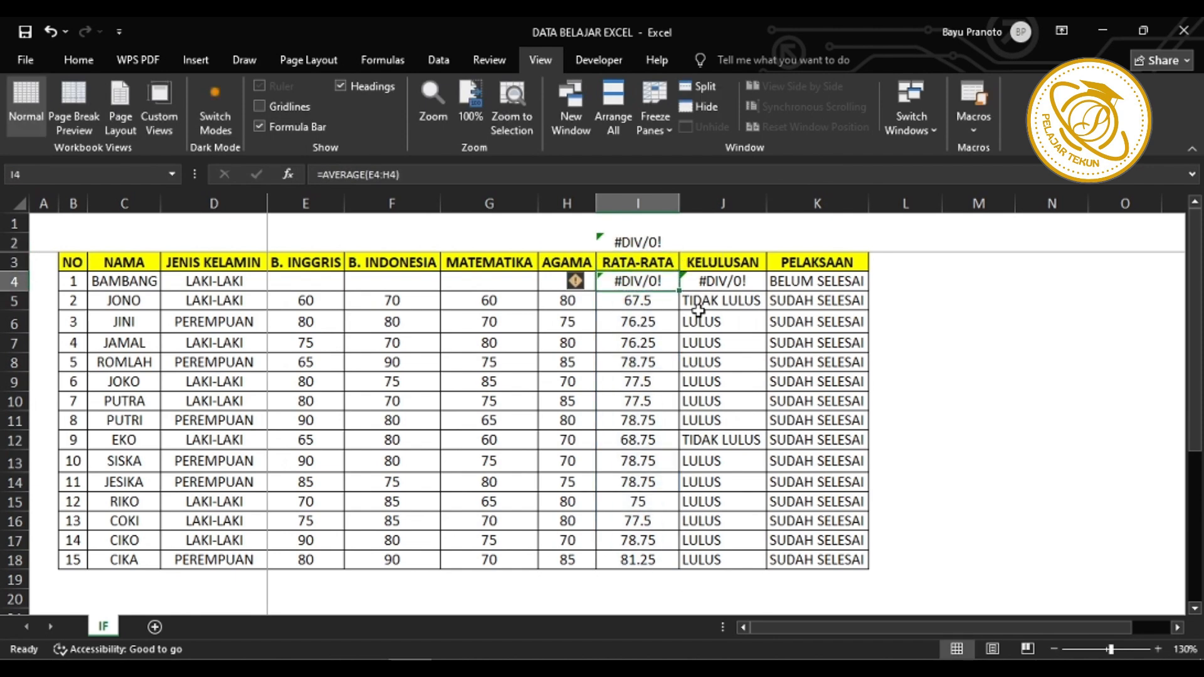
# - Undo the test formulas in I2 and the clearing of the scores in E4:H4
pyautogui.hotkey('ctrl', 'z')
pyautogui.hotkey('ctrl', 'z')
pyautogui.hotkey('ctrl', 'z')
pyautogui.hotkey('ctrl', 'z')
pyautogui.hotkey('ctrl', 'z')
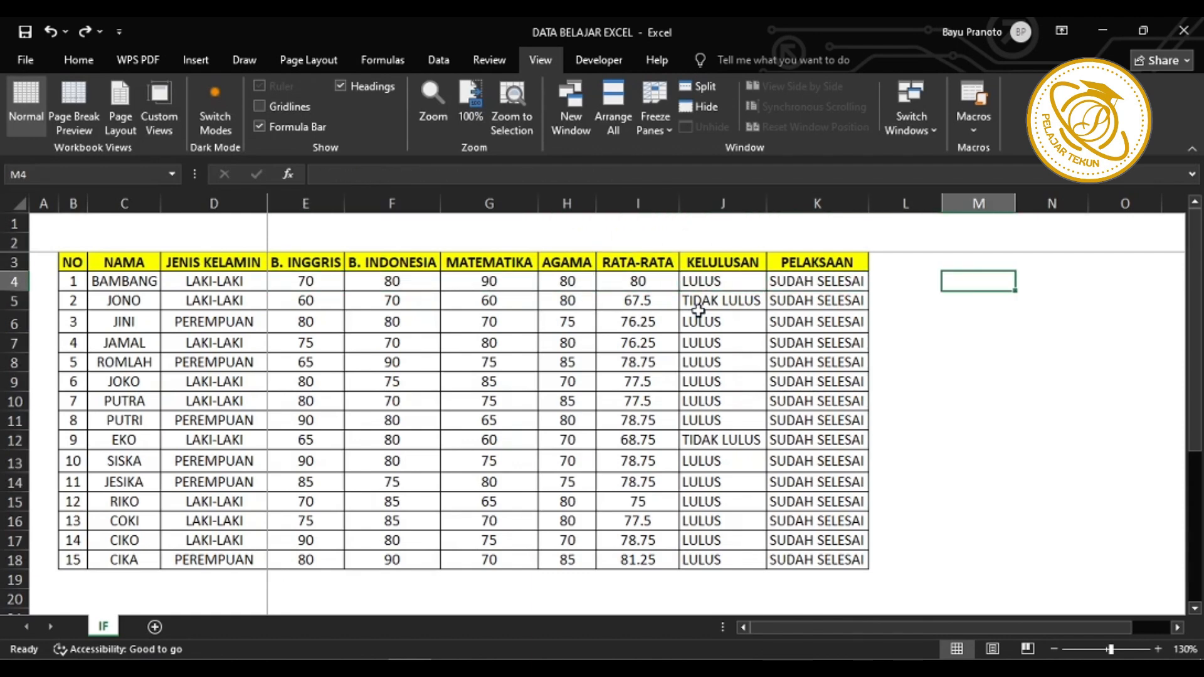
# - Enter the note "iferror" in M4 and check the AVERAGE formula in I4
pyautogui.write('iferror')
pyautogui.press('Return')
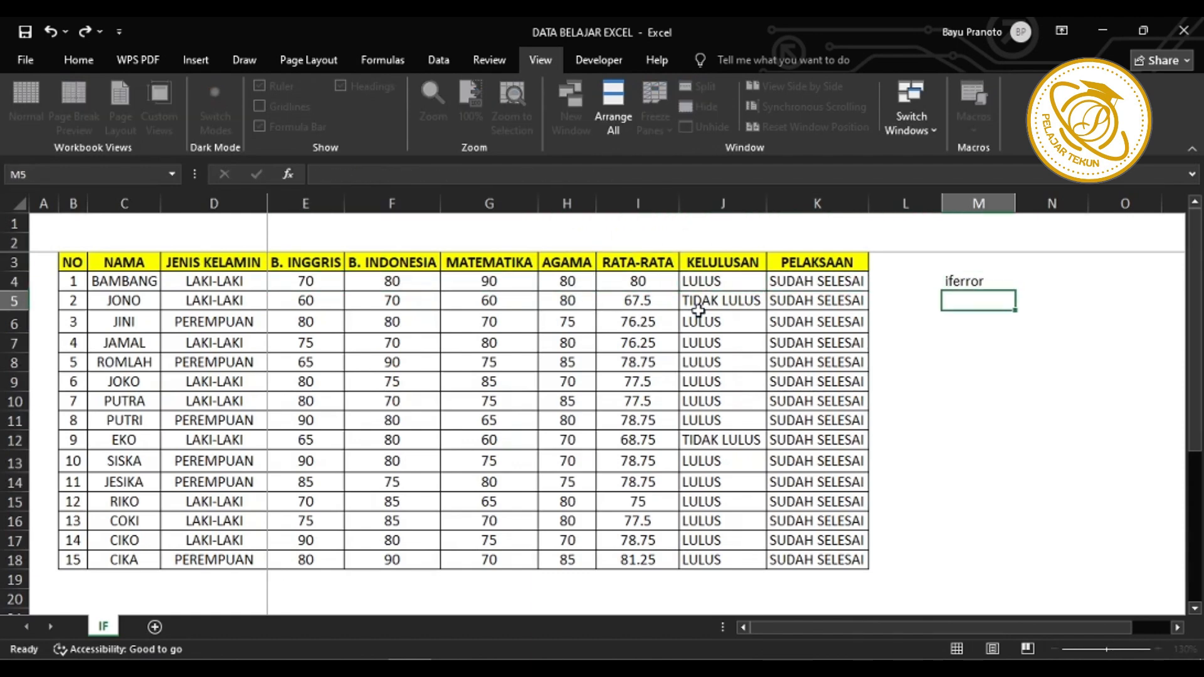
pyautogui.press('Up')
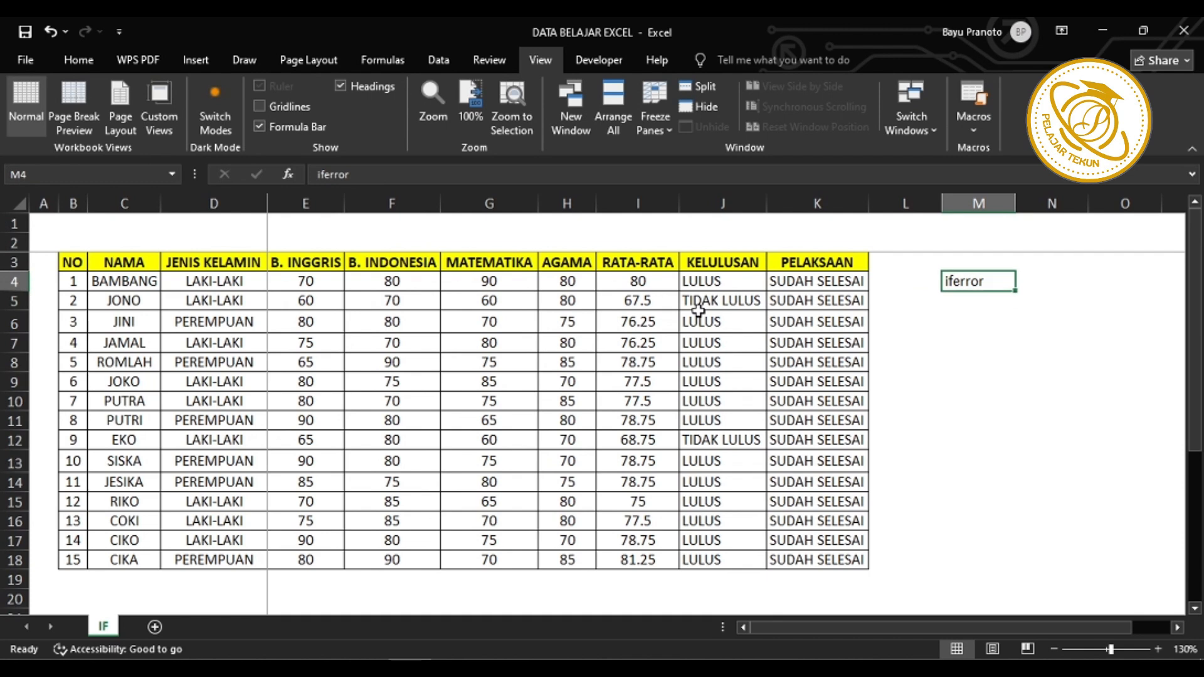
pyautogui.press('Left')
pyautogui.press('Left')
pyautogui.press('Left')
pyautogui.press('Left')
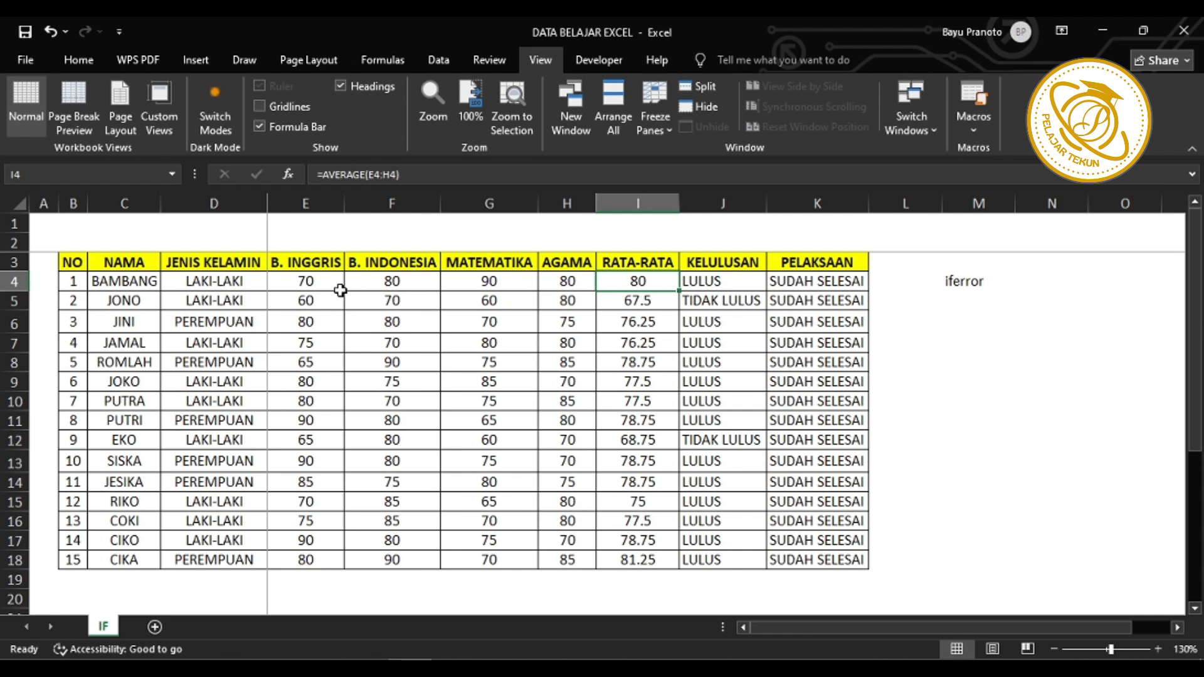
# - Clear the scores in E4:H9 to test the average formulas, and undo the deletion
pyautogui.moveTo(306, 284); pyautogui.dragTo(566, 375)
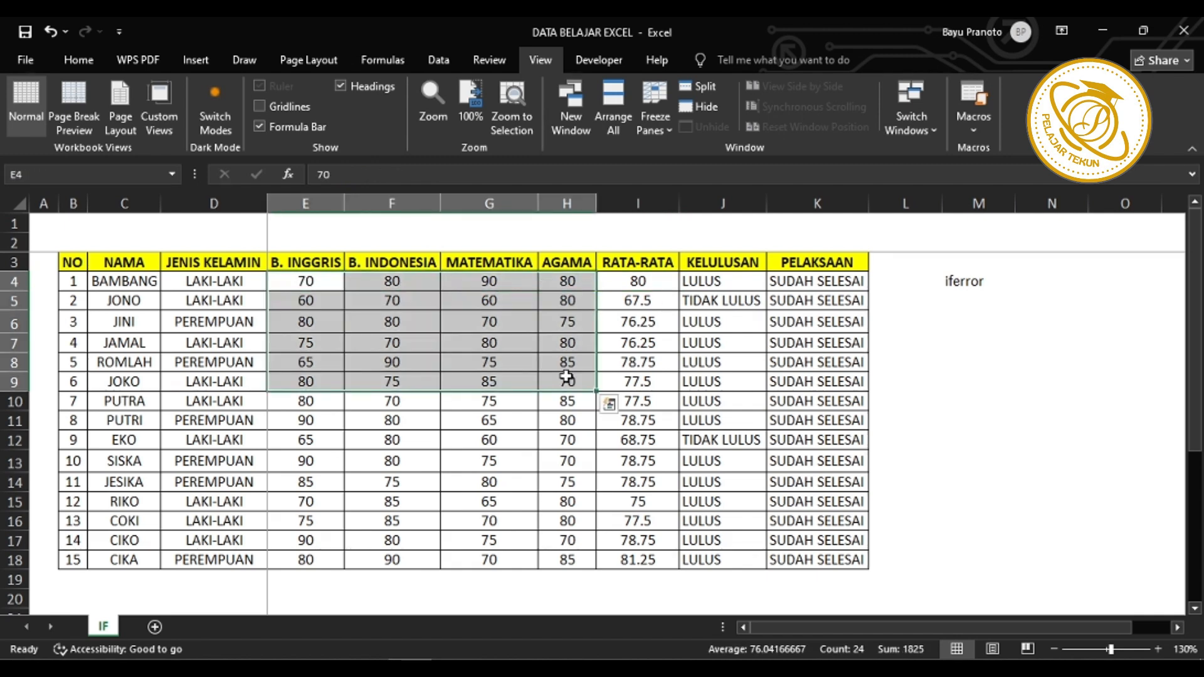
pyautogui.press('Delete')
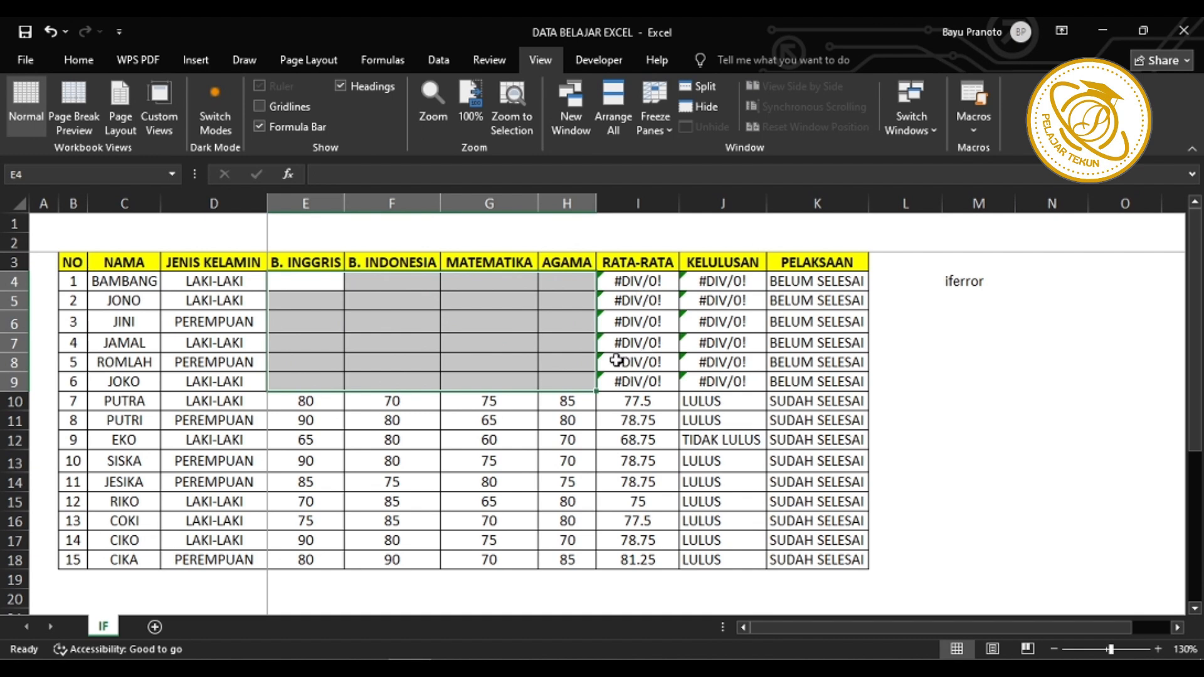
pyautogui.hotkey('ctrl', 'z')
# - Delete the existing average formulas from the RATA-RATA column, I4:I18
pyautogui.click(630, 288)
pyautogui.hotkey('ctrl', 'shift', 'Down')
pyautogui.press('Delete')
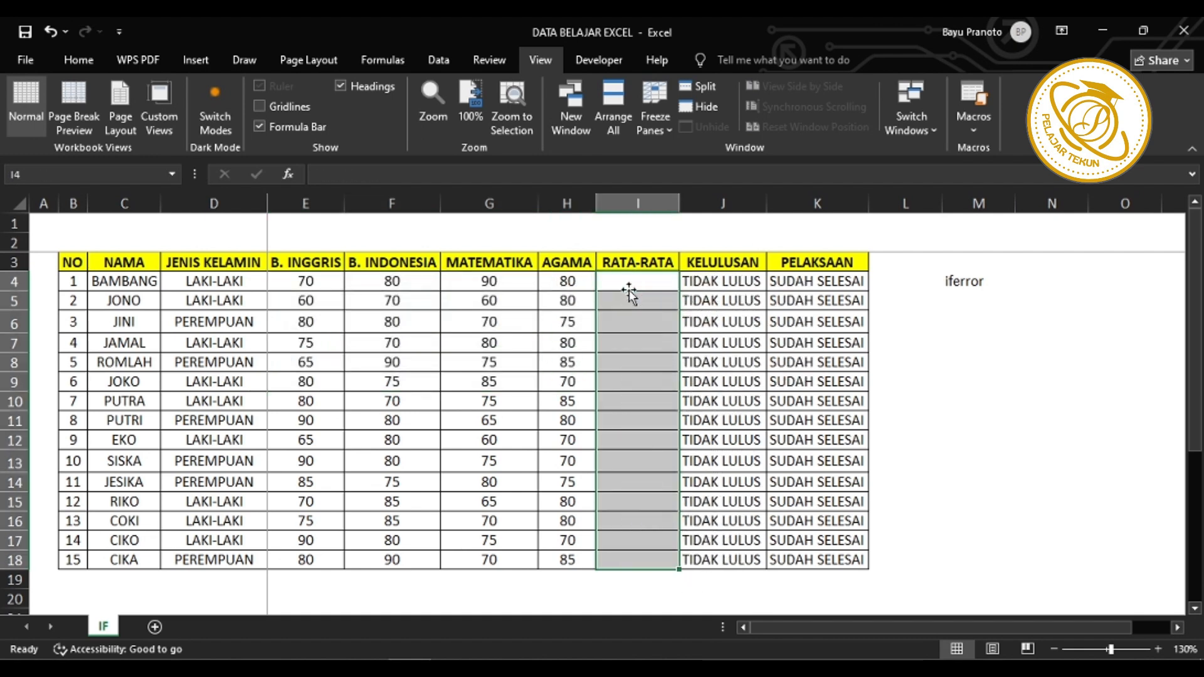
# - Start an IFERROR formula in I4 with AVERAGE(E4:H4) as its value argument
pyautogui.click(629, 290)
pyautogui.write('=')
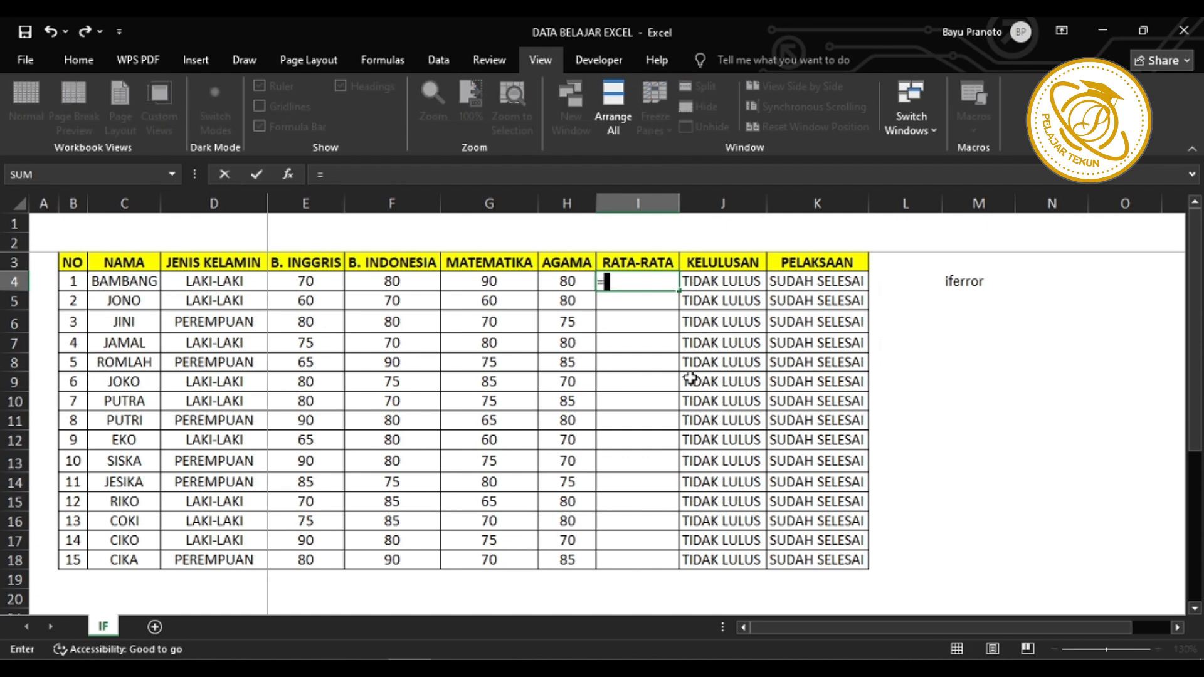
pyautogui.write('iferror')
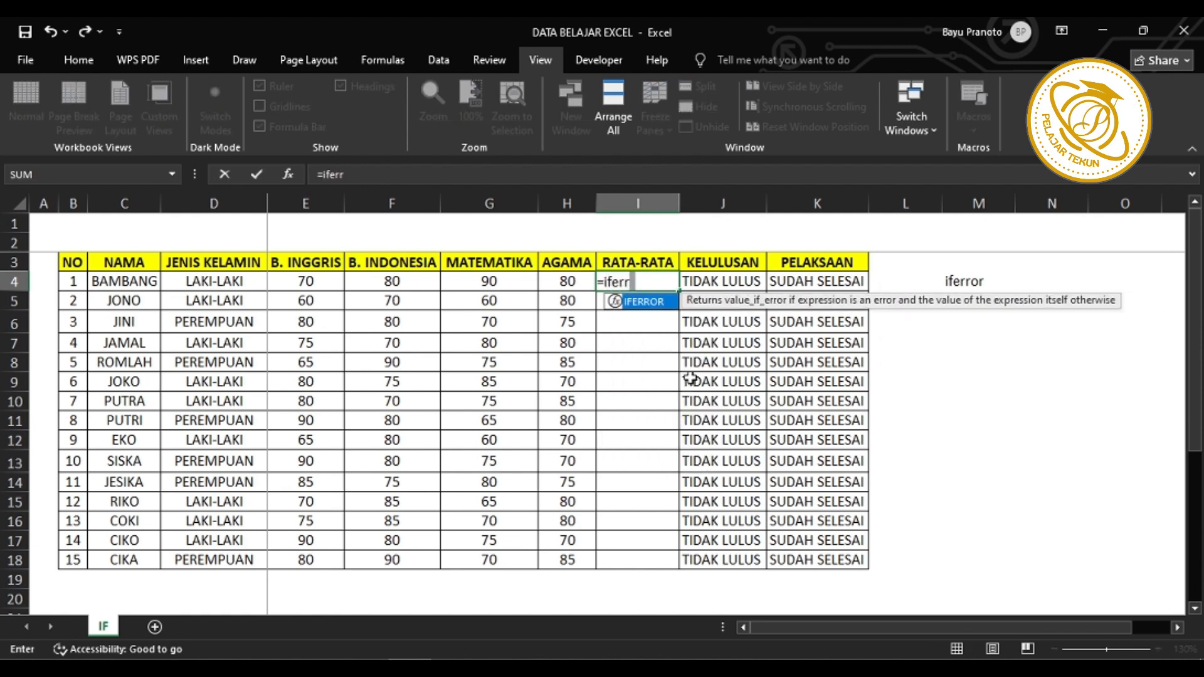
pyautogui.press('Tab')
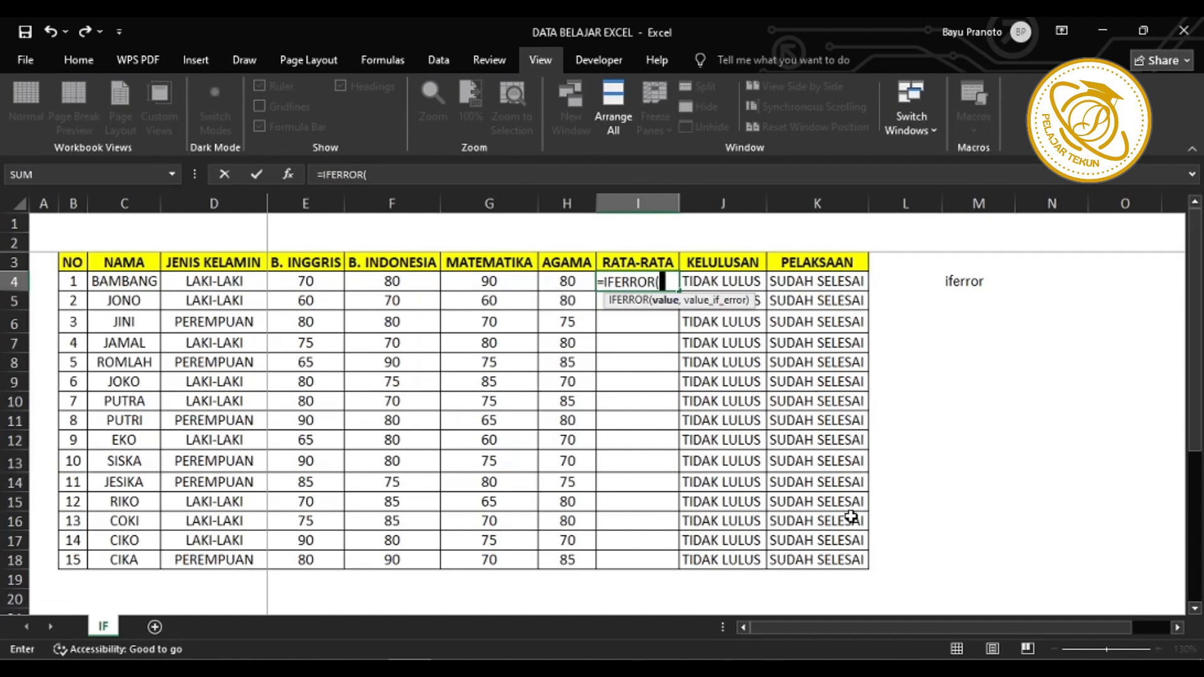
pyautogui.write('averag')
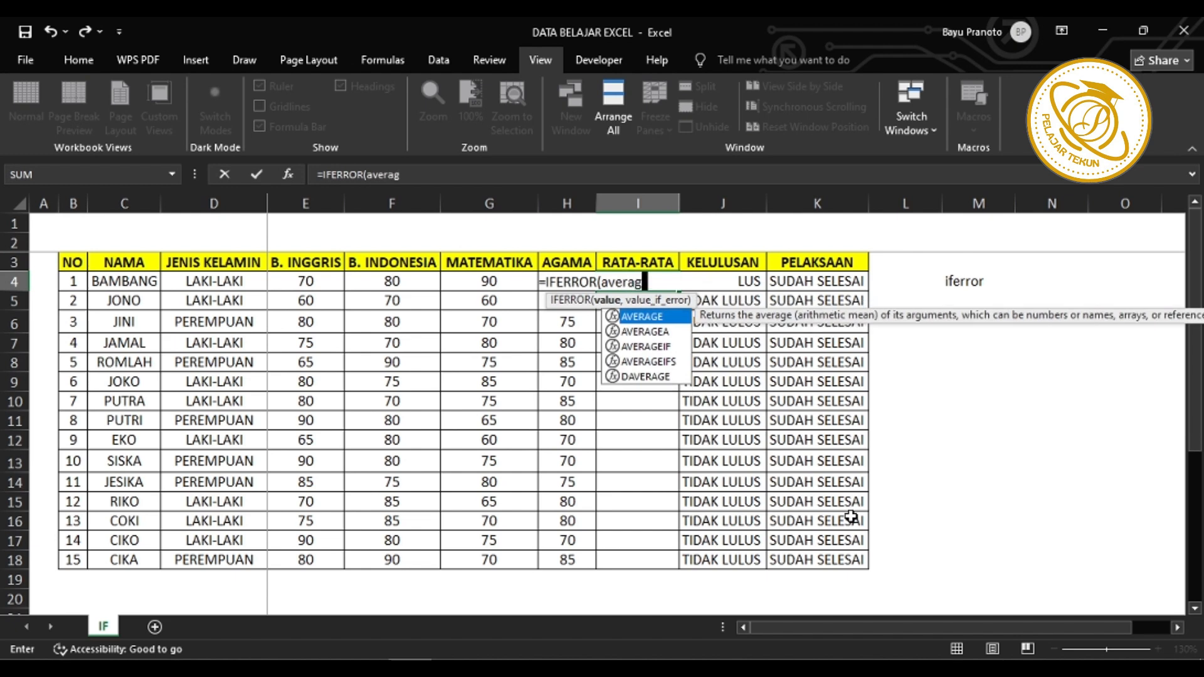
pyautogui.press('Tab')
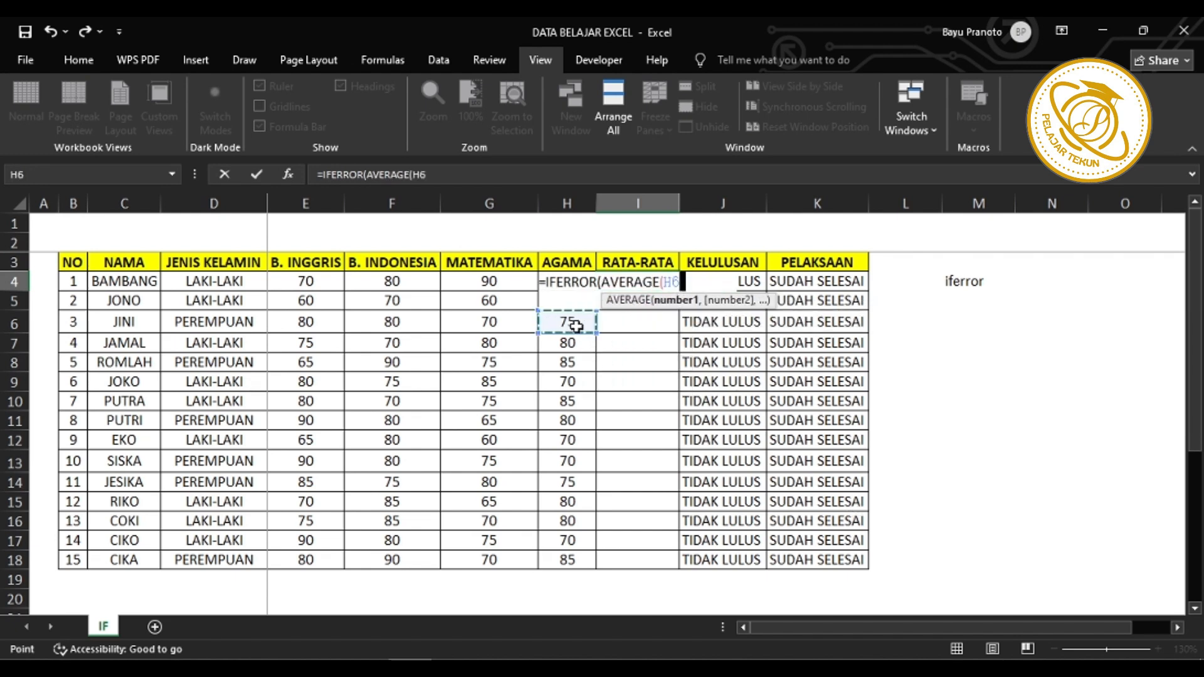
pyautogui.press('Left')
pyautogui.hotkey('shift', 'Left')
pyautogui.hotkey('shift', 'Left')
pyautogui.hotkey('shift', 'Left')
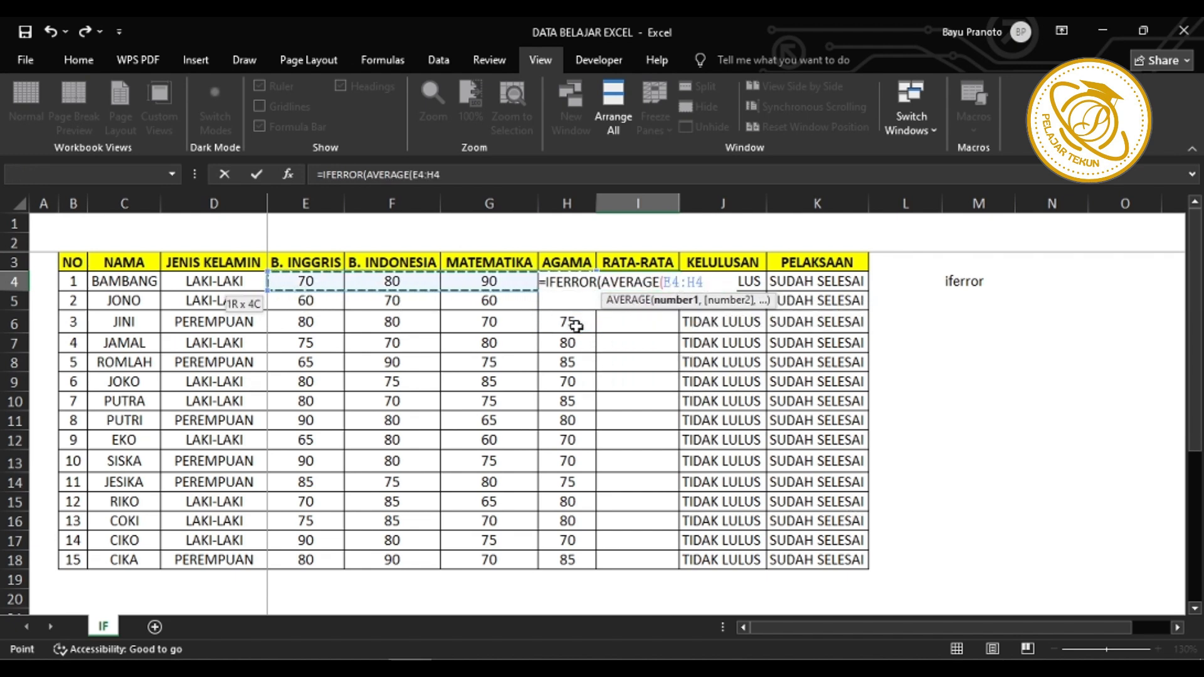
pyautogui.write(')')
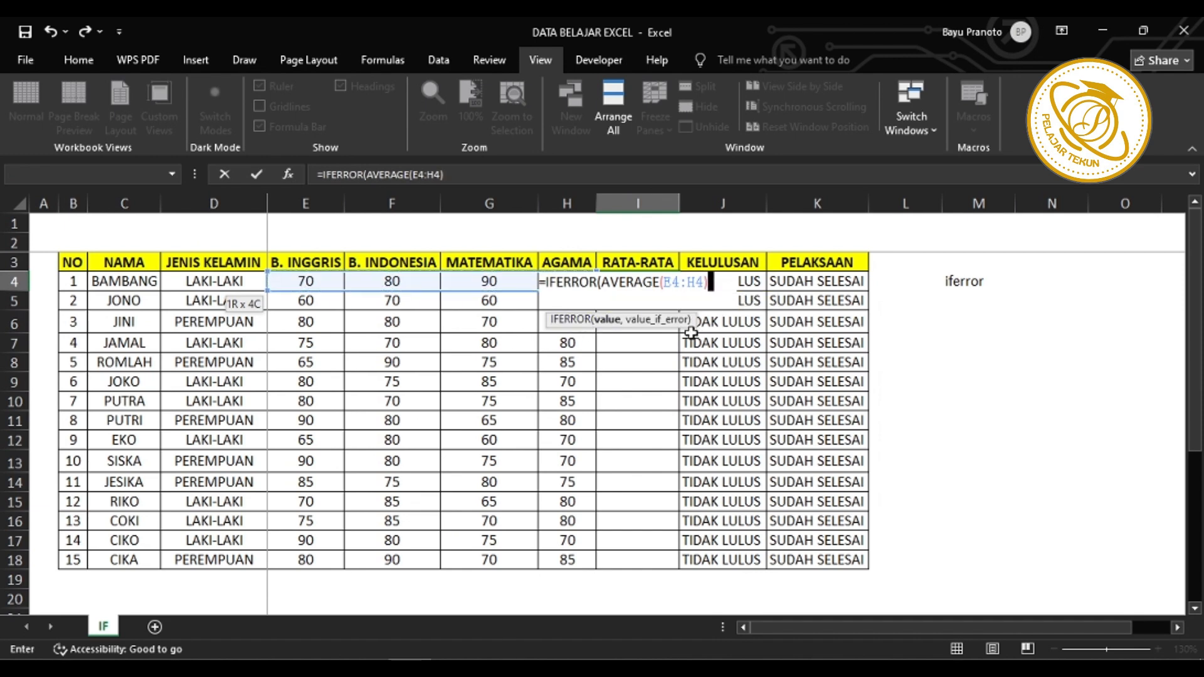
# - Complete the I4 formula with 0 as the error value and fill it down to I18
pyautogui.write(',')
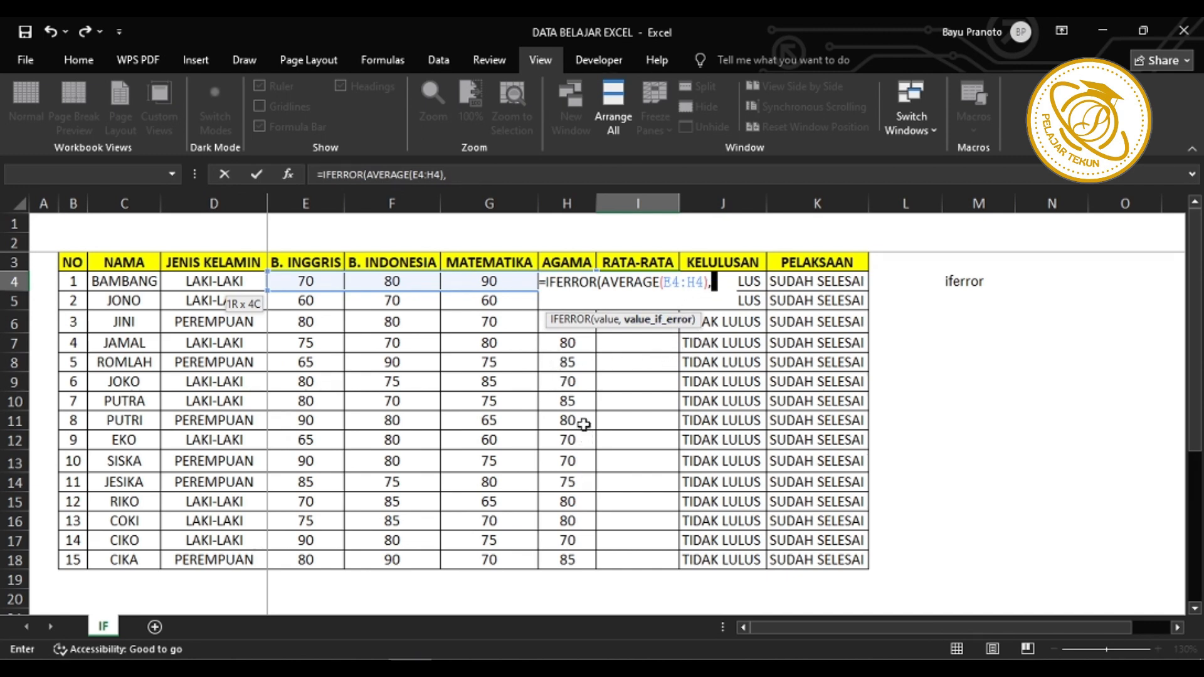
pyautogui.write('0')
pyautogui.press('Return')
pyautogui.click(655, 284)
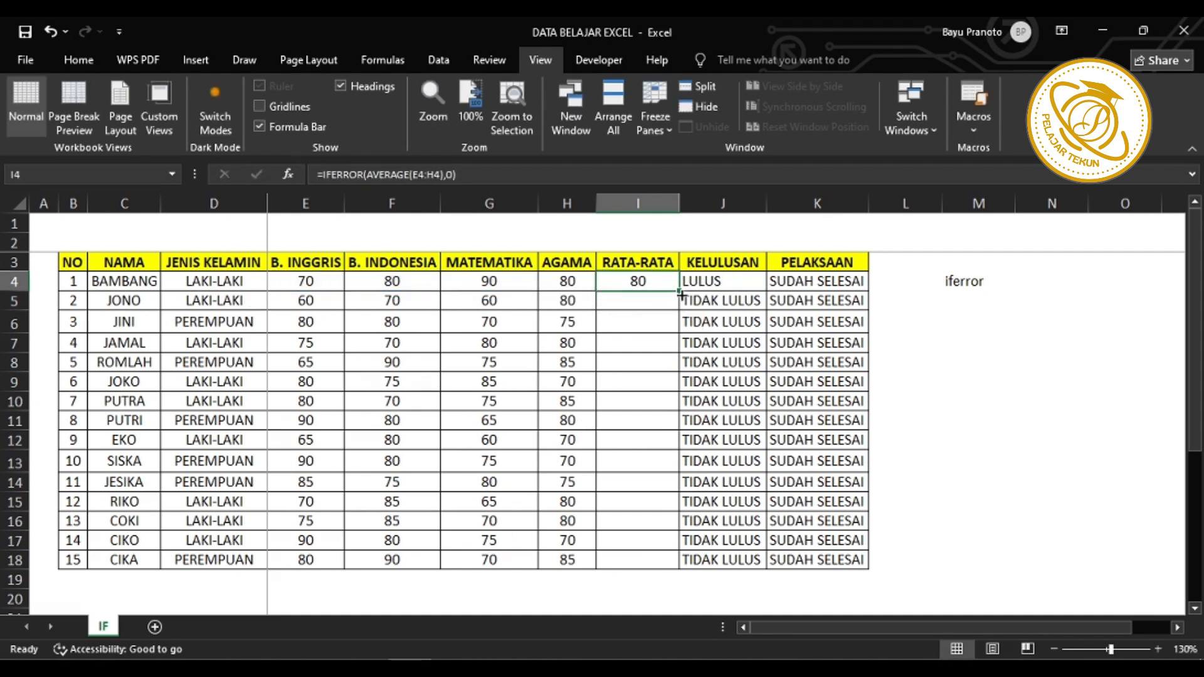
pyautogui.moveTo(681, 294); pyautogui.dragTo(643, 560)
pyautogui.click(639, 284)
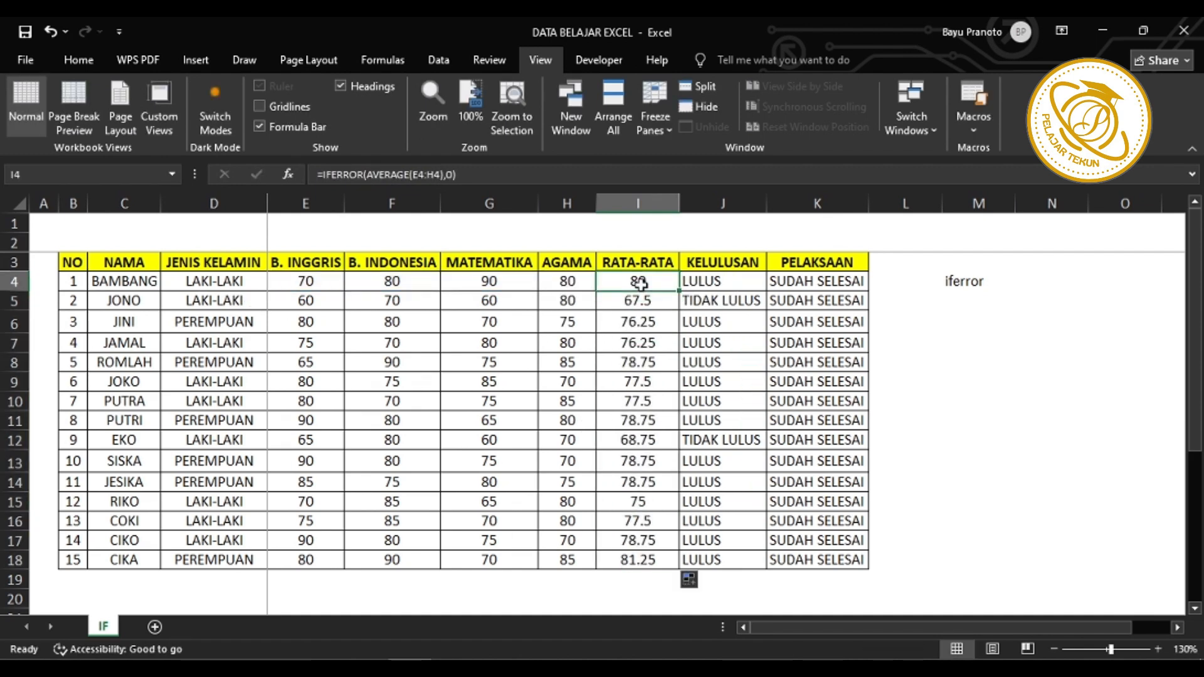
pyautogui.click(636, 321)
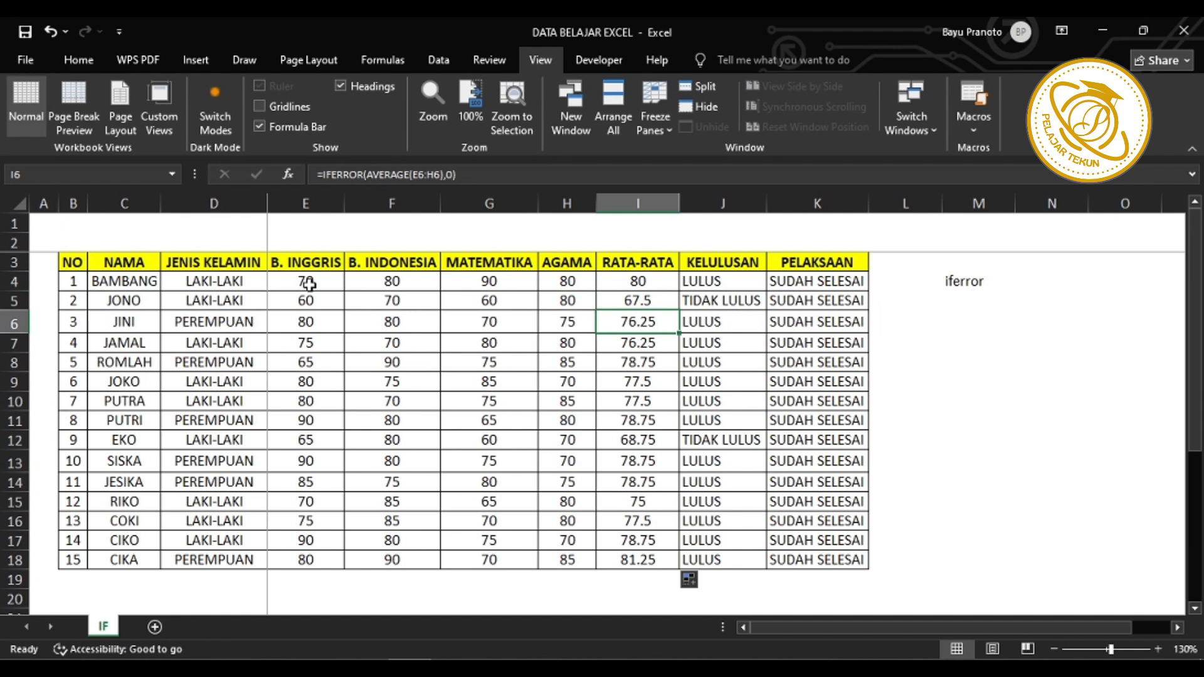
# - Clear the scores in E4:H9, inspect the IFERROR formulas in I4:I9, and undo the deletion
pyautogui.moveTo(309, 284); pyautogui.dragTo(549, 385)
pyautogui.press('Delete')
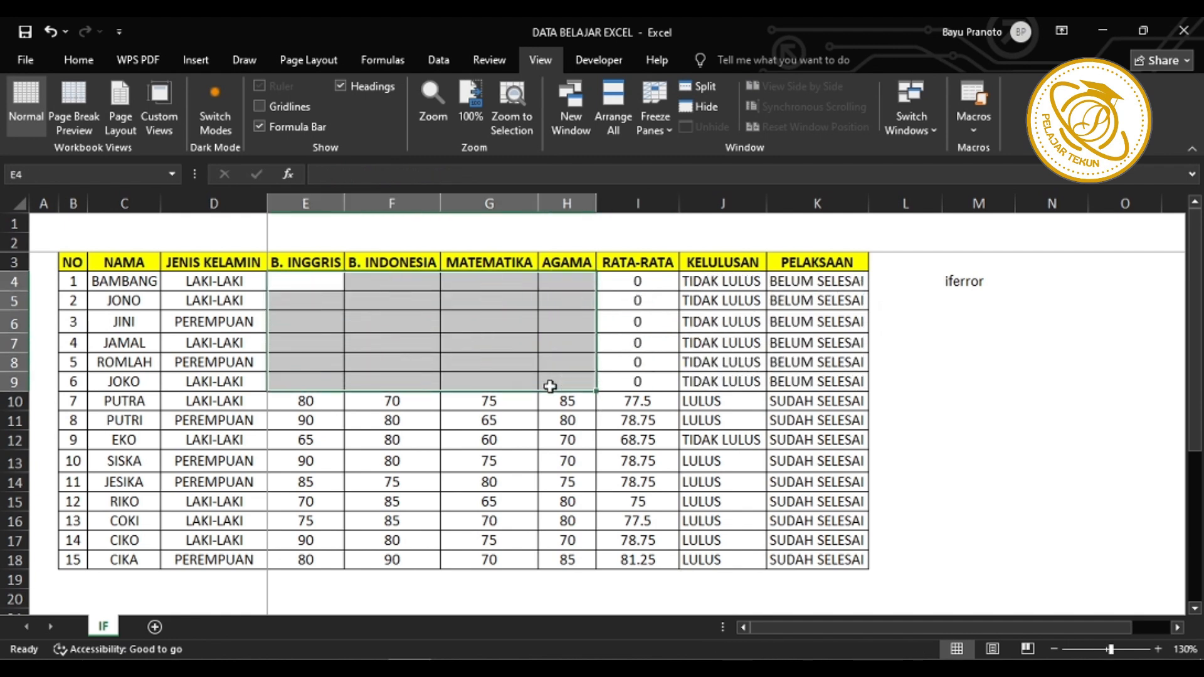
pyautogui.moveTo(649, 284); pyautogui.dragTo(654, 377)
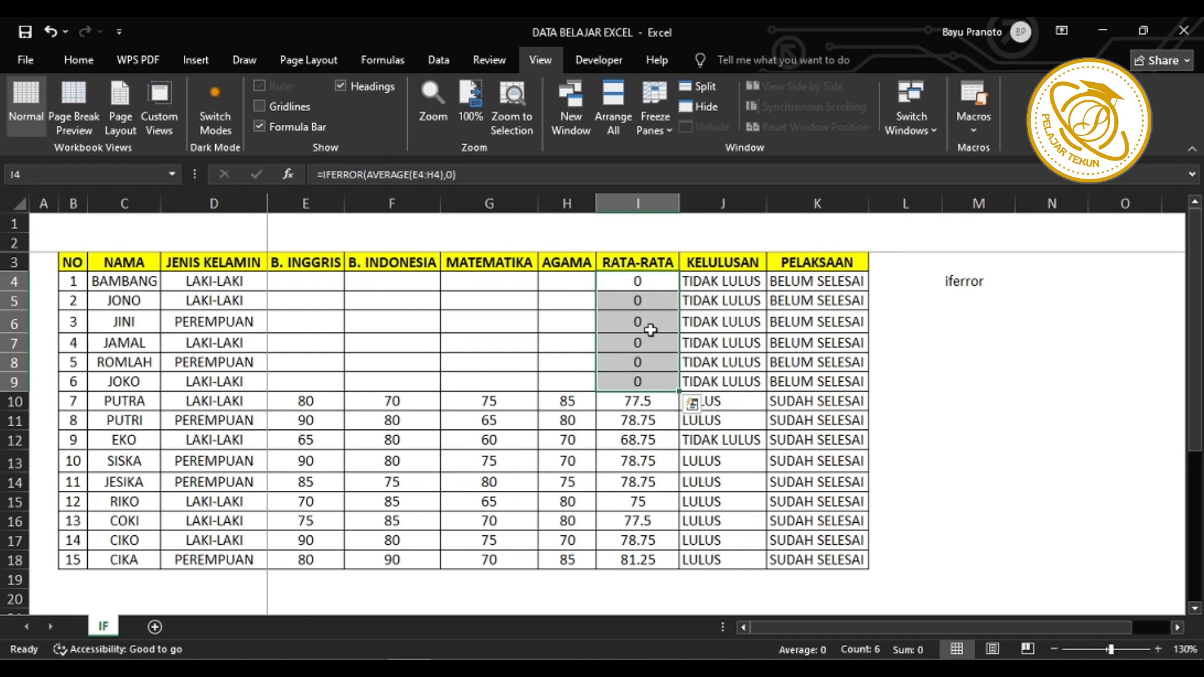
pyautogui.click(464, 175)
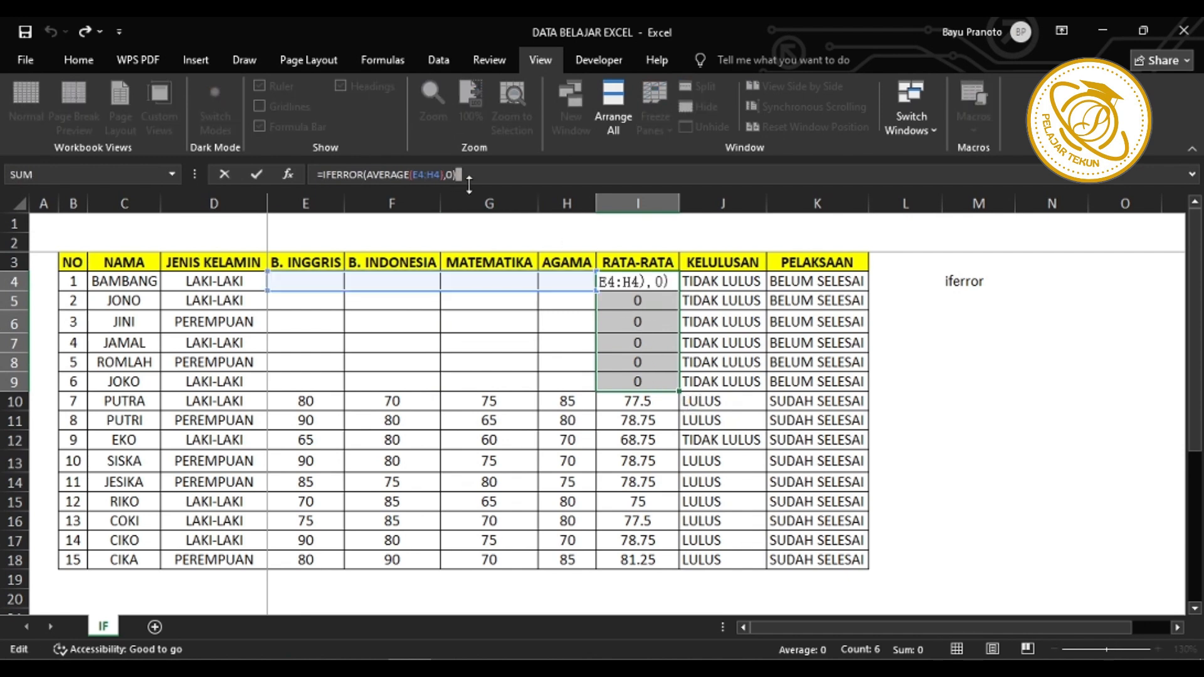
pyautogui.press('Escape')
pyautogui.hotkey('ctrl', 'z')
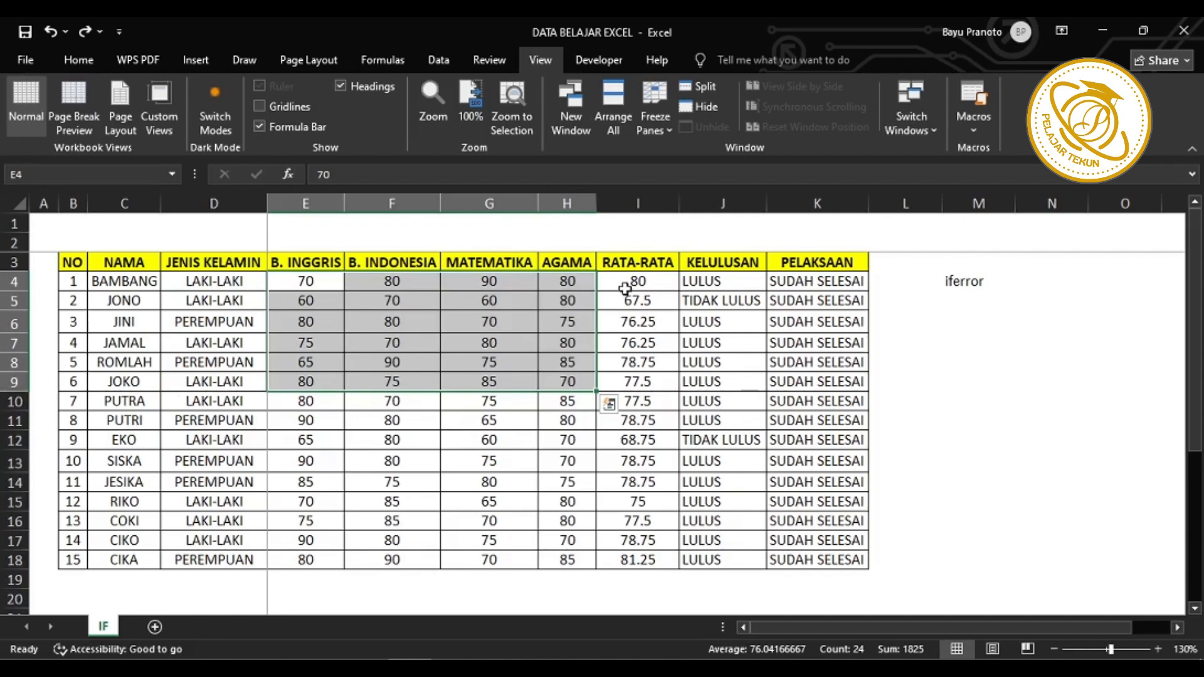
# - Change the error value of the IFERROR formula in I4 to "BELUM INPUT DATA" and copy the cell
pyautogui.click(623, 282)
pyautogui.click(520, 175)
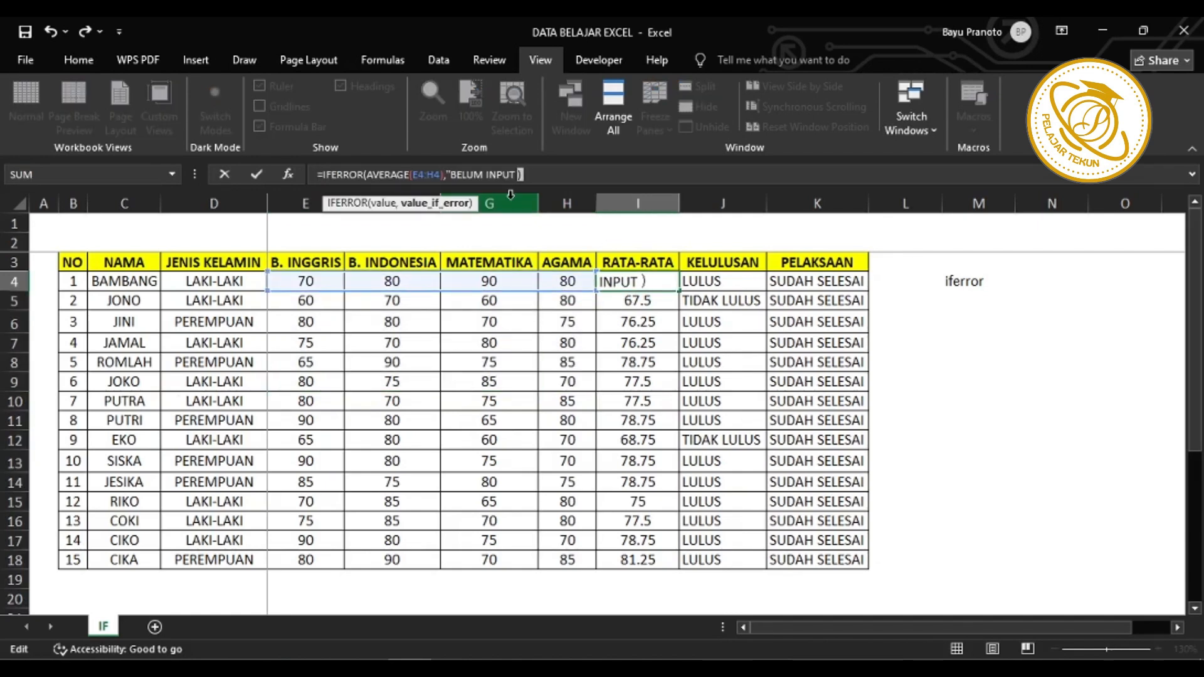
pyautogui.write('DATA"')
pyautogui.press('Return')
pyautogui.press('Up')
pyautogui.hotkey('ctrl', 'c')
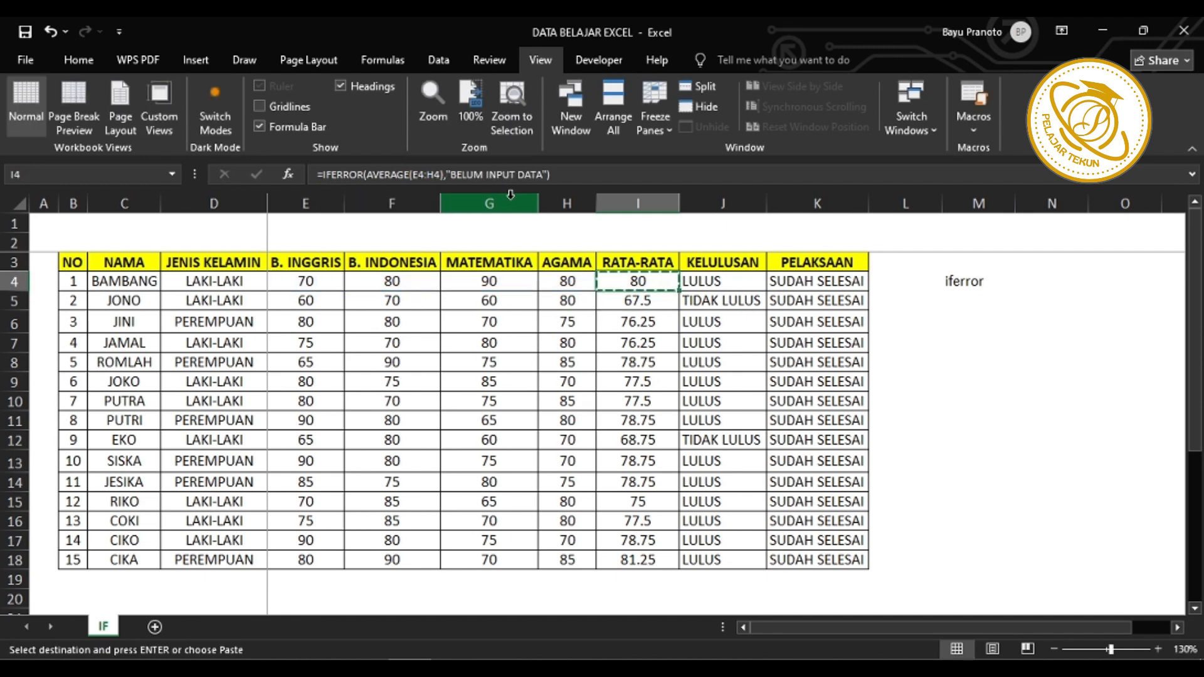
# - Paste the copied IFERROR formula down the RATA-RATA column through I18
pyautogui.hotkey('ctrl', 'shift', 'Down')
pyautogui.hotkey('ctrl', 'v')
pyautogui.press('Escape')
pyautogui.press('Up')
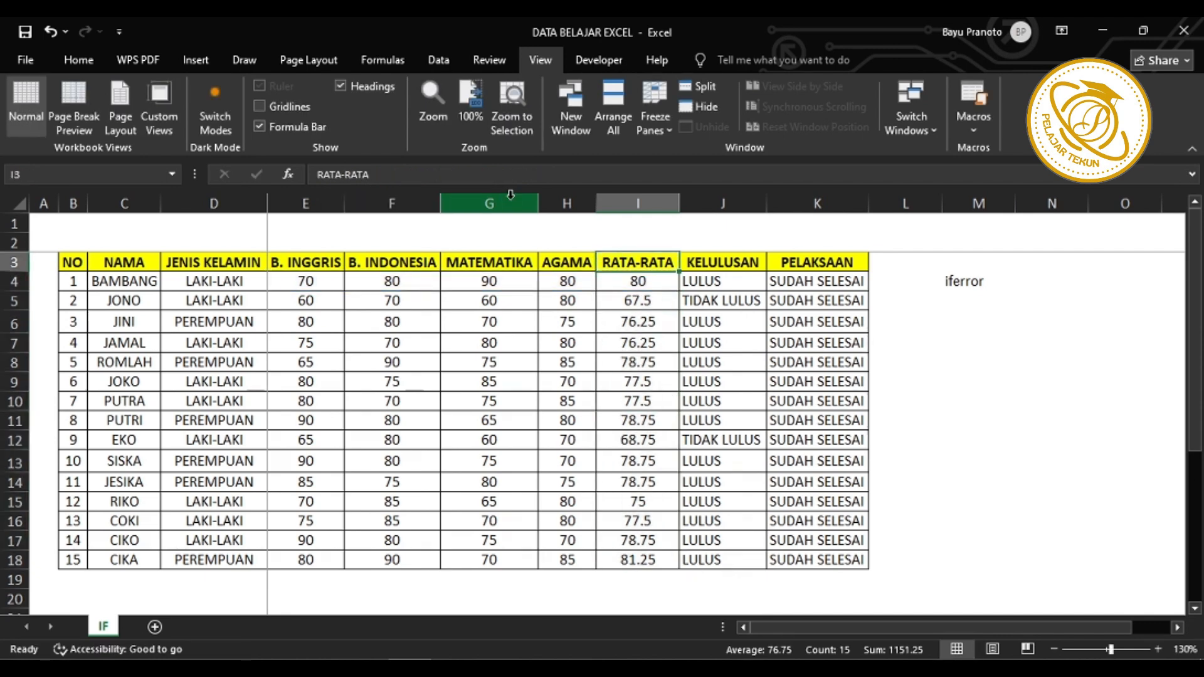
# - Clear the four subject scores of the first four students in E4:H7
pyautogui.press('Down')
pyautogui.press('Left')
pyautogui.press('Left')
pyautogui.press('Left')
pyautogui.press('Left')
pyautogui.press('Left')
pyautogui.press('Right')
pyautogui.hotkey('shift', 'Right')
pyautogui.hotkey('shift', 'Right')
pyautogui.hotkey('shift', 'Right')
pyautogui.hotkey('shift', 'Down')
pyautogui.hotkey('shift', 'Down')
pyautogui.hotkey('shift', 'Down')
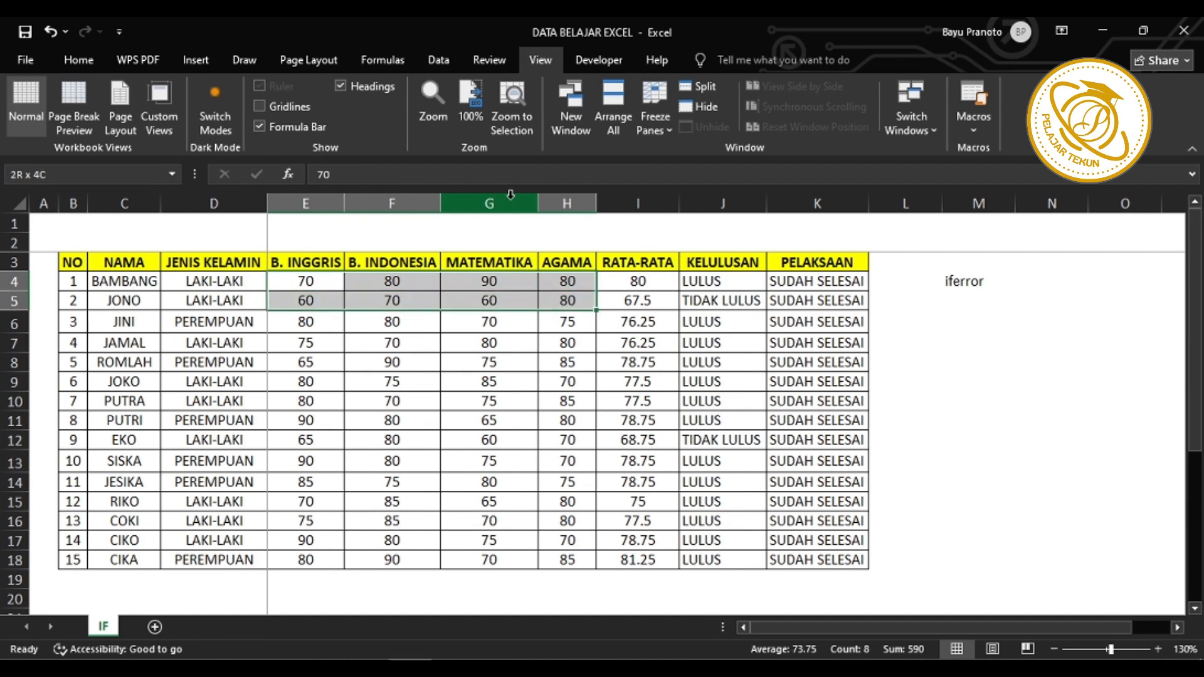
pyautogui.press('Delete')
# - Examine how the RATA-RATA and KELULUSAN formulas in I4:J7 respond to the missing scores
pyautogui.press('Right')
pyautogui.press('Right')
pyautogui.press('Right')
pyautogui.press('Right')
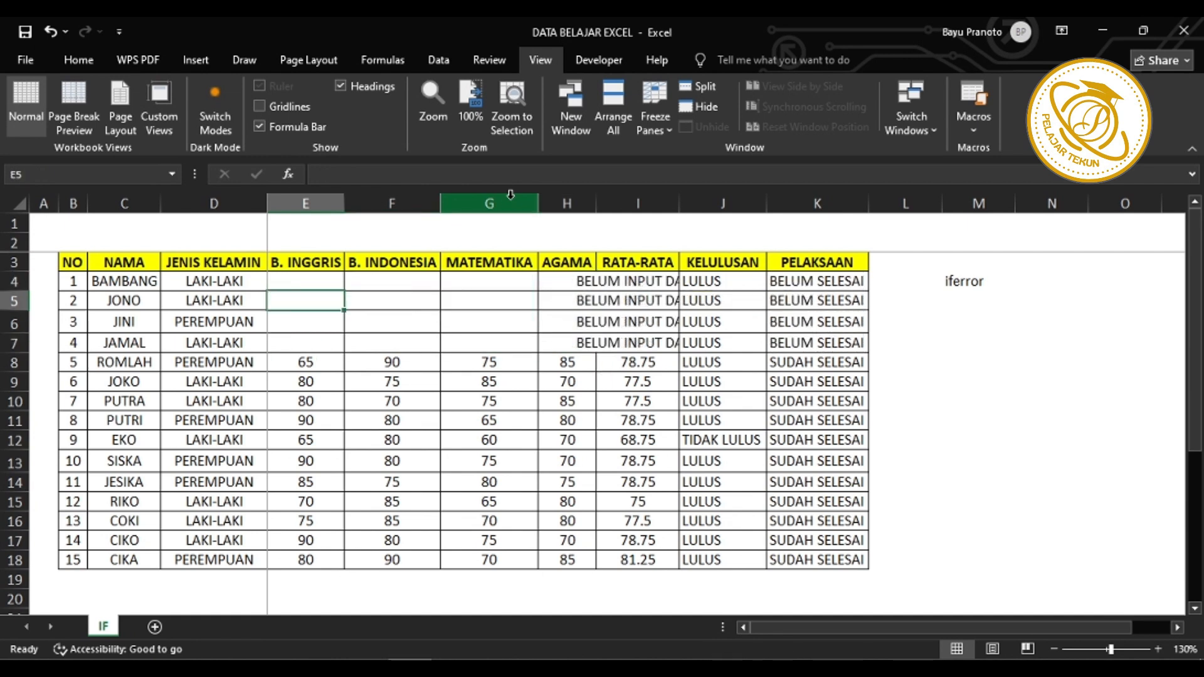
pyautogui.press('Down')
pyautogui.press('Right')
pyautogui.press('Up')
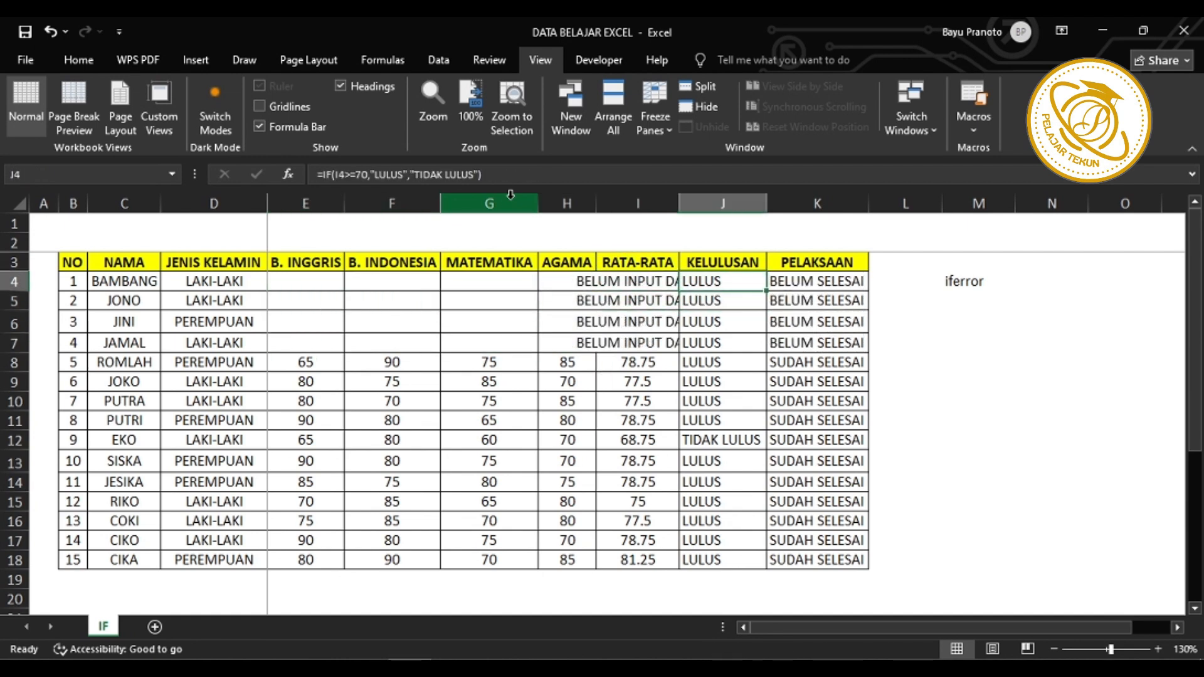
pyautogui.press('Up')
pyautogui.press('Down')
pyautogui.press('Down')
pyautogui.press('Down')
pyautogui.press('Down')
pyautogui.press('Left')
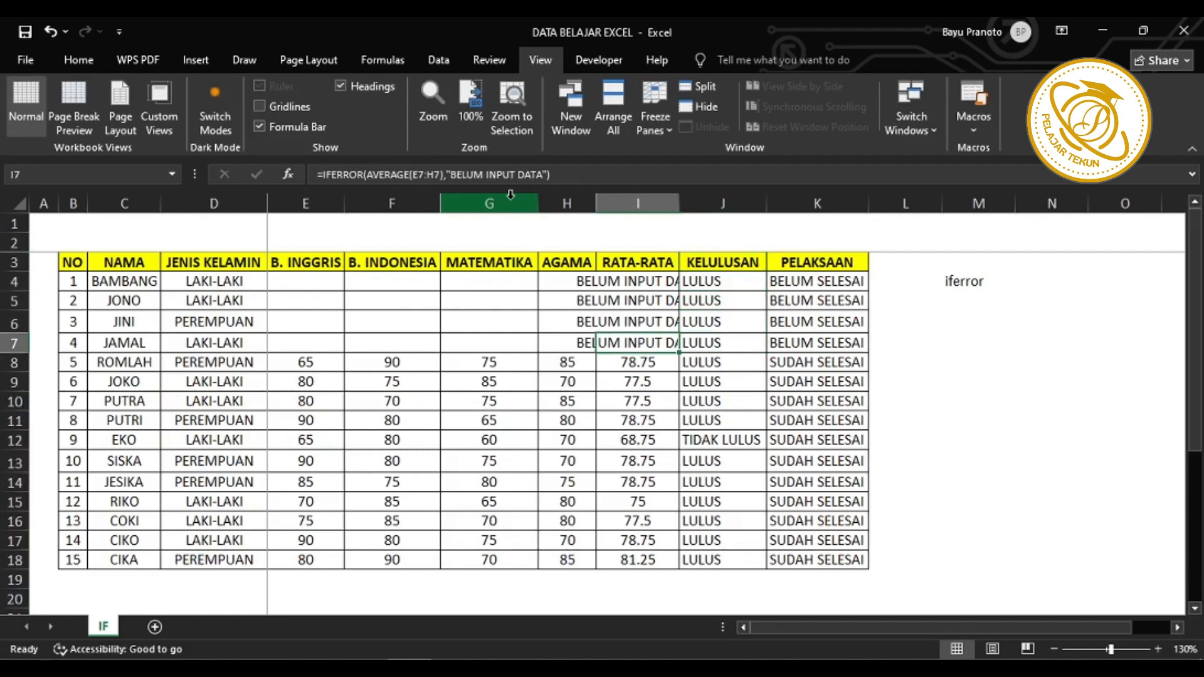
pyautogui.press('Up')
pyautogui.press('Up')
pyautogui.press('Up')
pyautogui.press('Up')
pyautogui.press('Right')
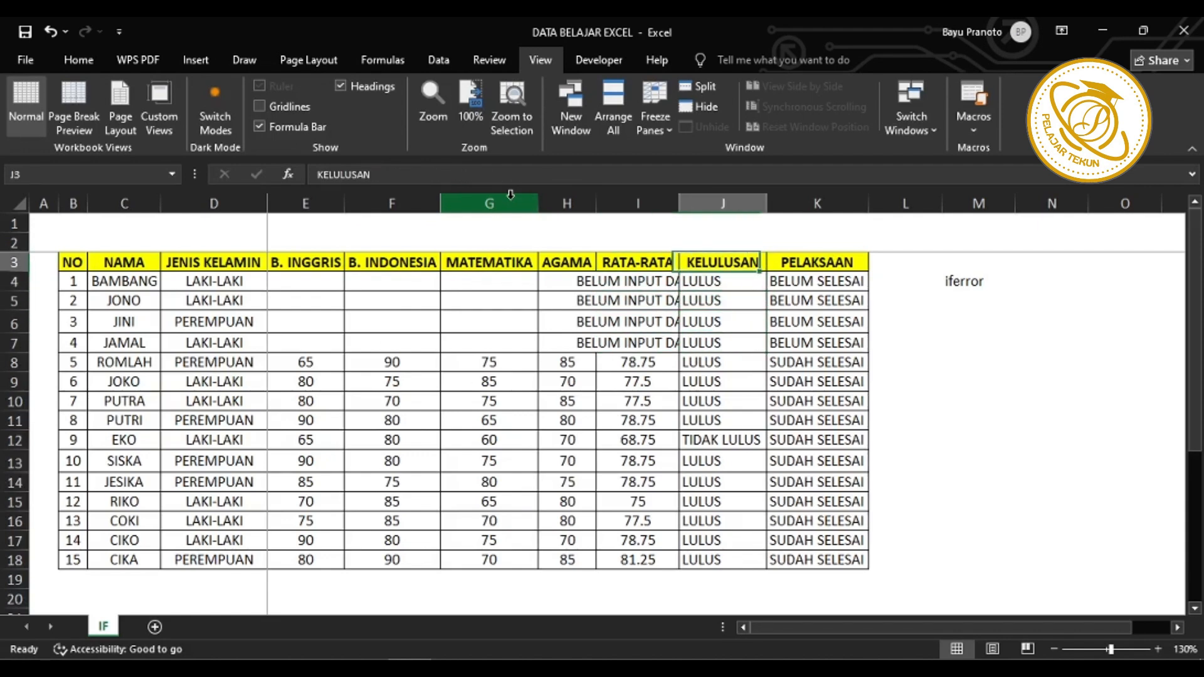
pyautogui.press('Down')
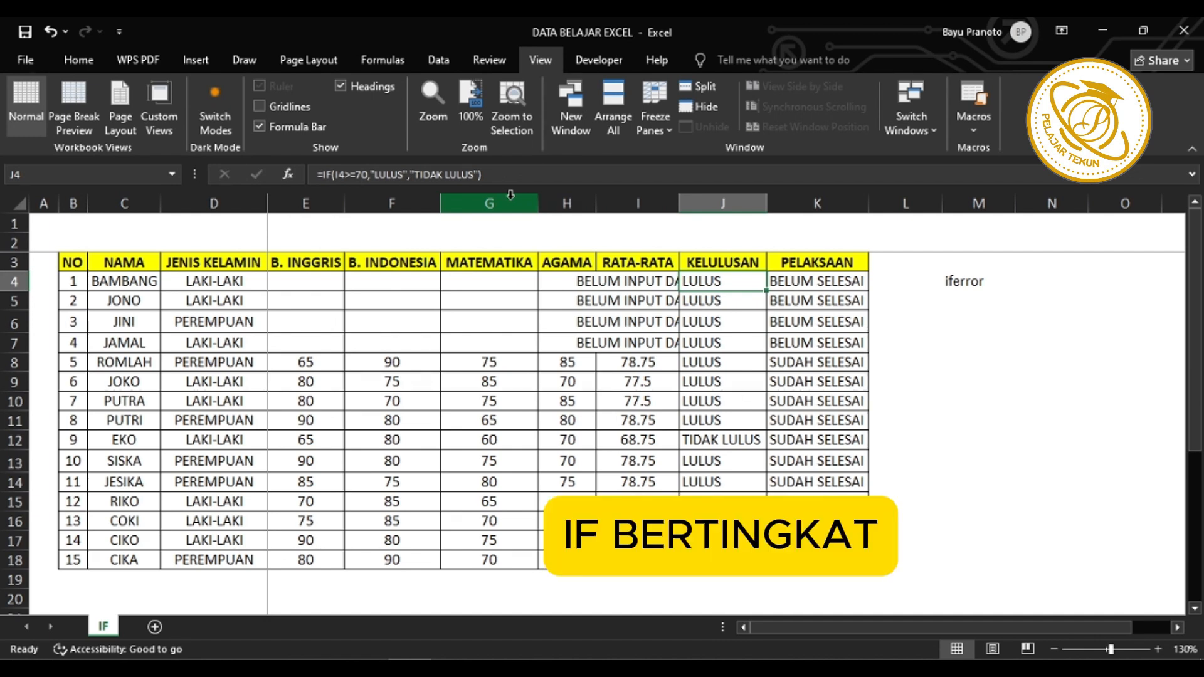
pyautogui.press('Left')
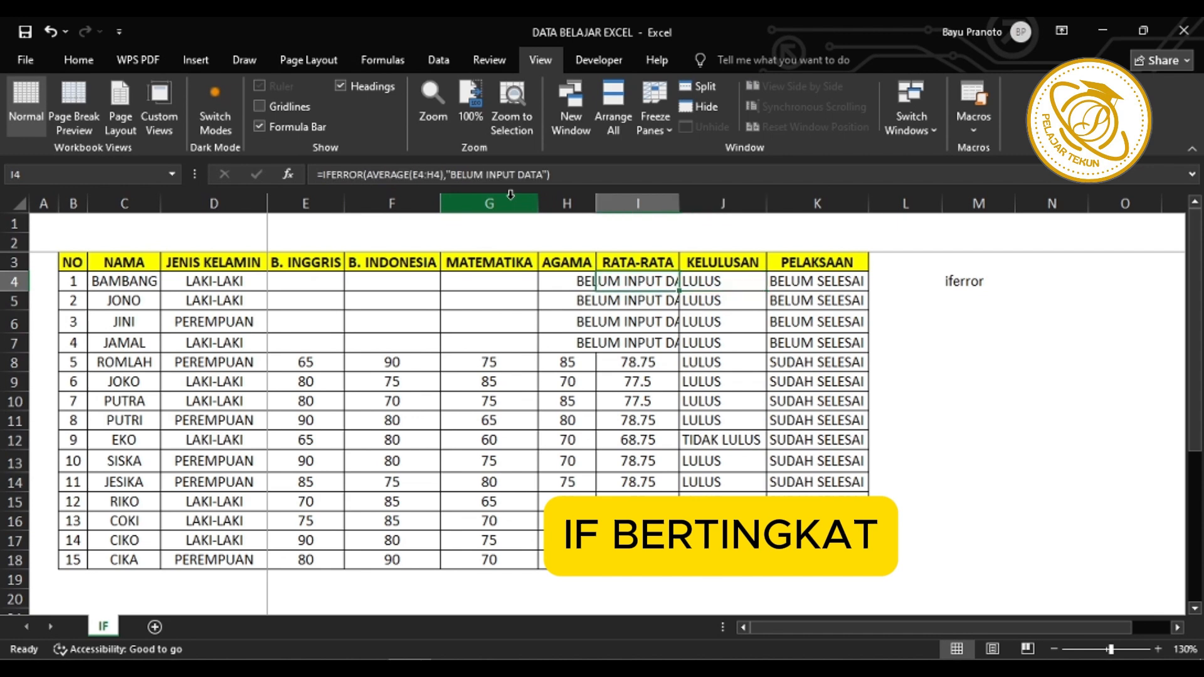
pyautogui.press('Down')
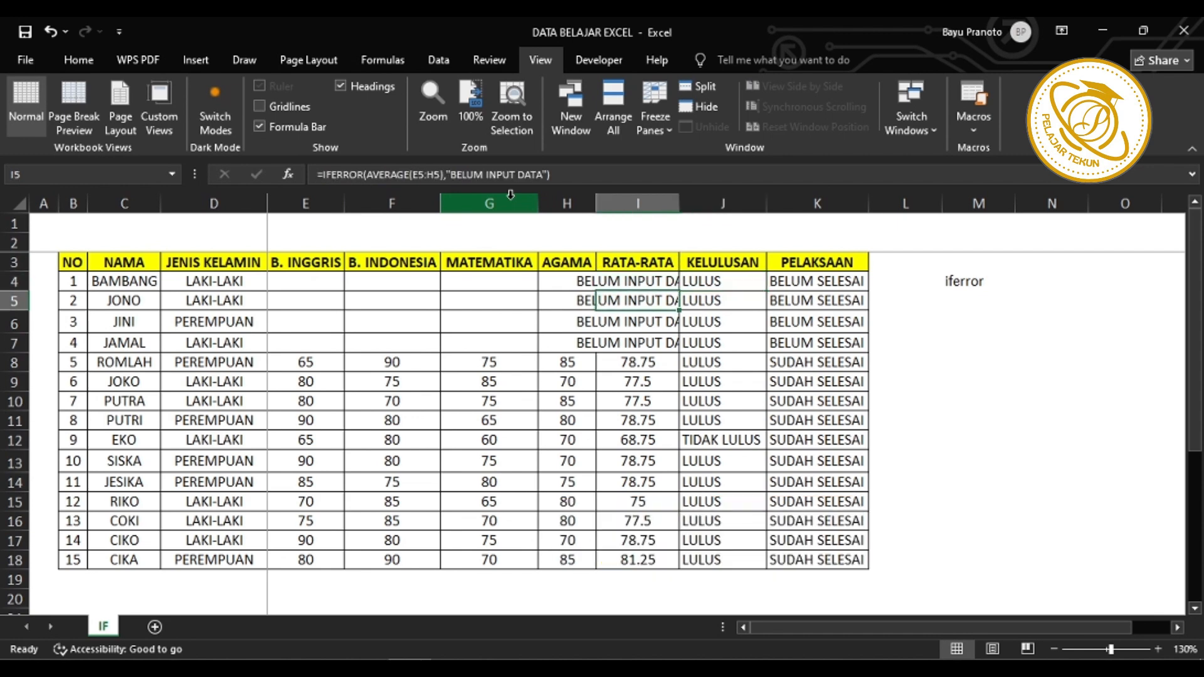
pyautogui.press('Up')
pyautogui.press('Right')
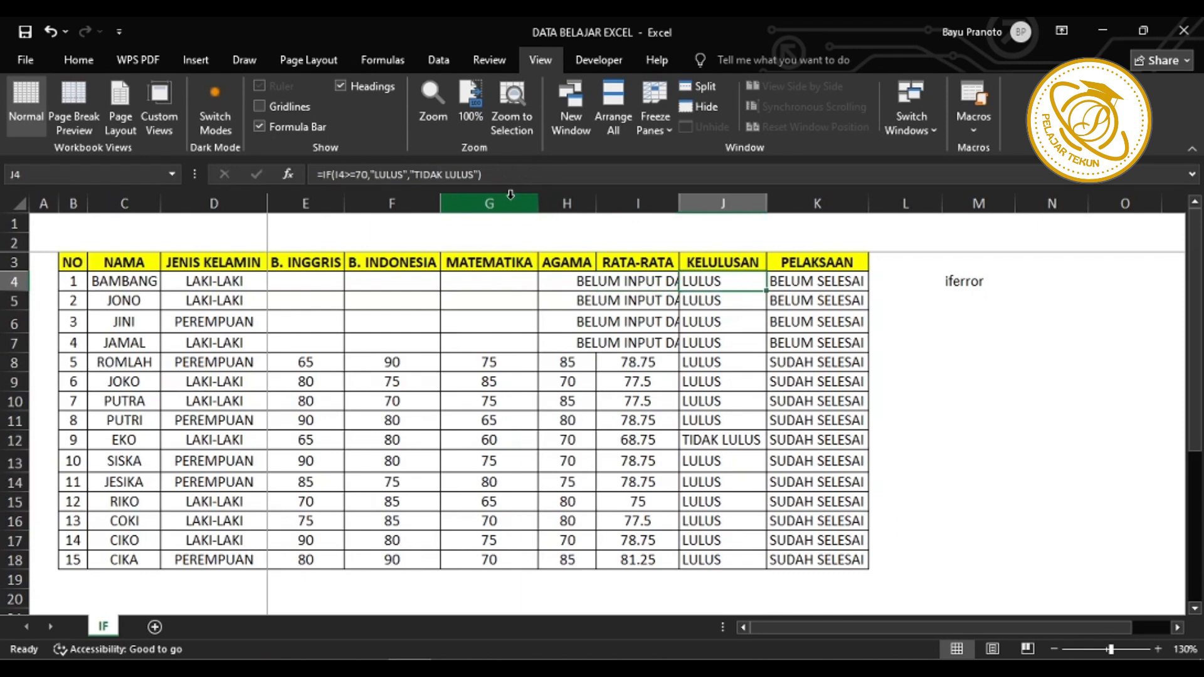
pyautogui.press('Up')
pyautogui.press('Down')
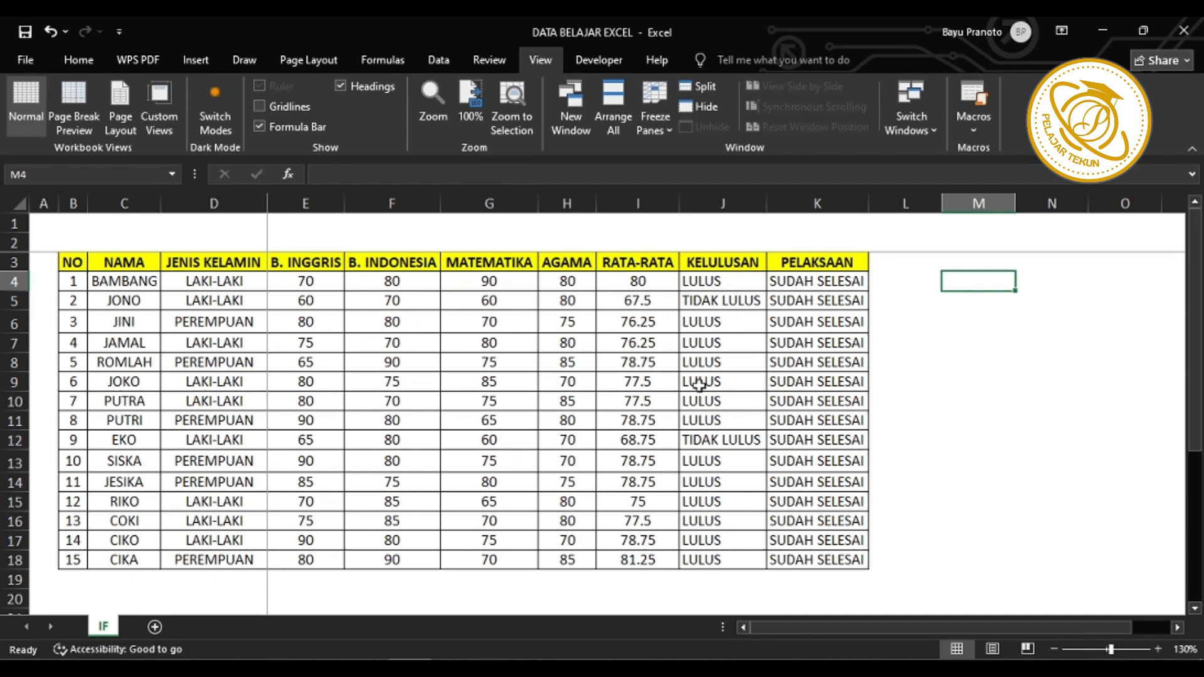
# - Clear the first student's four subject scores in E4:H4
pyautogui.press('Left')
pyautogui.press('Left')
pyautogui.press('Left')
pyautogui.press('Left')
pyautogui.press('Left')
pyautogui.press('Left')
pyautogui.press('Left')
pyautogui.press('Left')
pyautogui.hotkey('shift', 'Right')
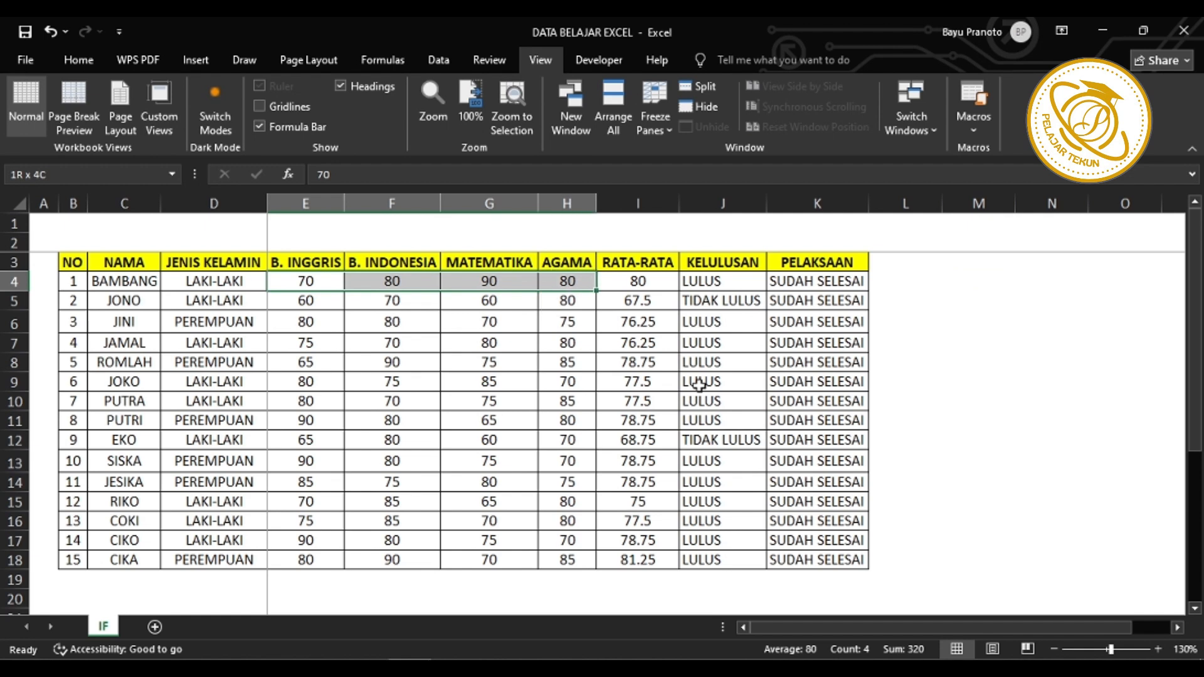
pyautogui.press('Delete')
pyautogui.press('Right')
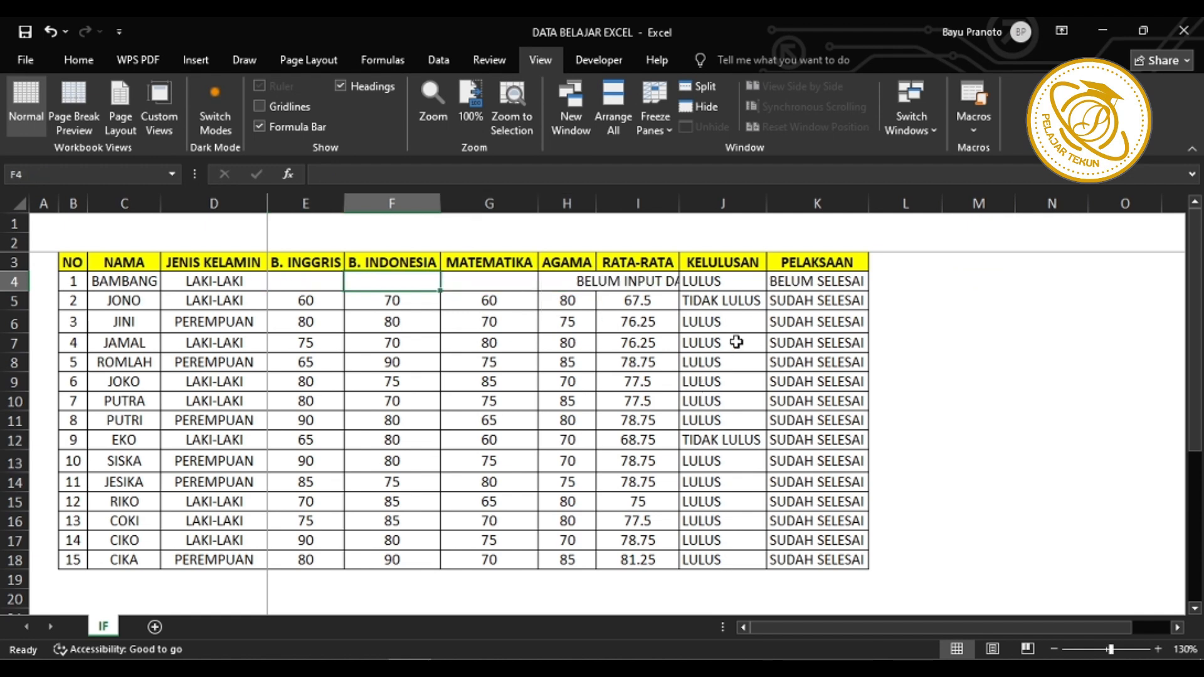
# - AutoFit the RATA-RATA column to its contents and inspect the formulas in J4 and I4
pyautogui.doubleClick(679, 203)
pyautogui.click(774, 283)
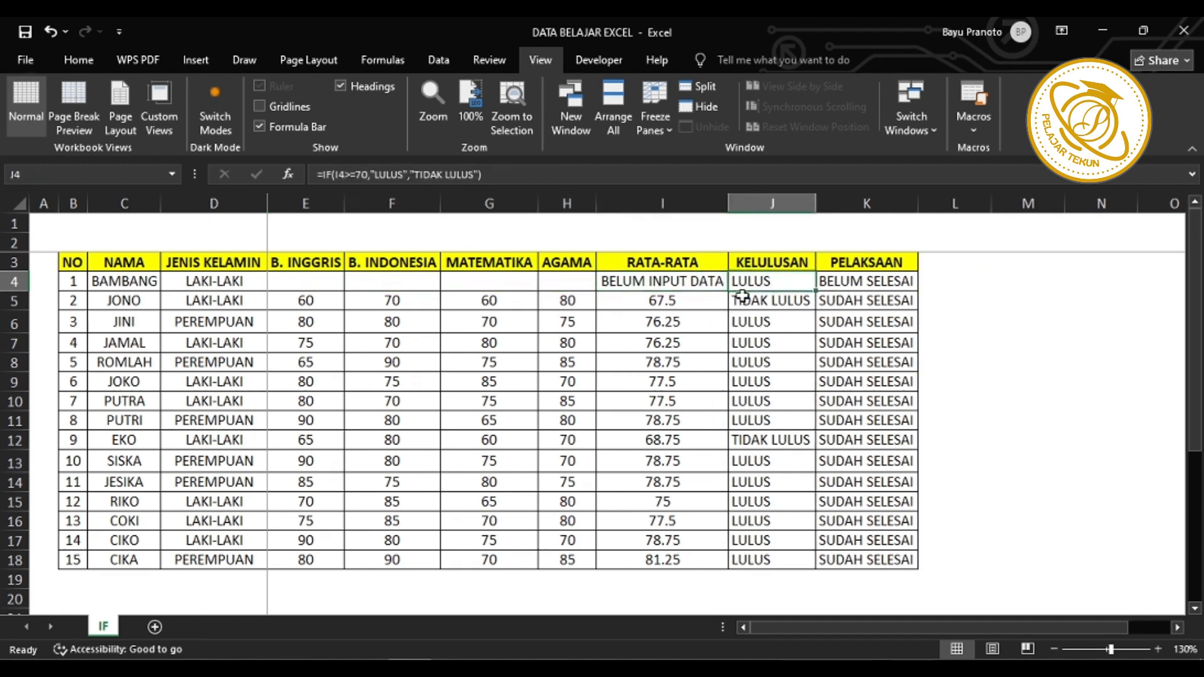
pyautogui.click(661, 283)
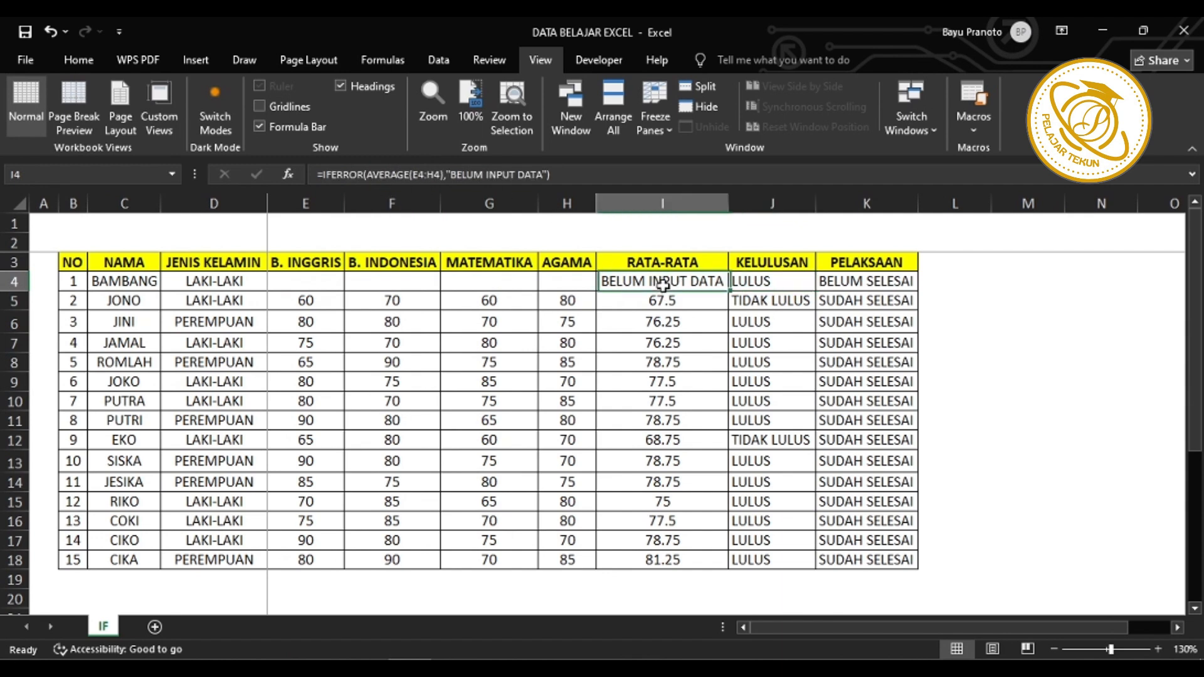
# - Start a new IF formula in J4 that tests whether I4="BELUM INPUT DATA"
pyautogui.click(780, 283)
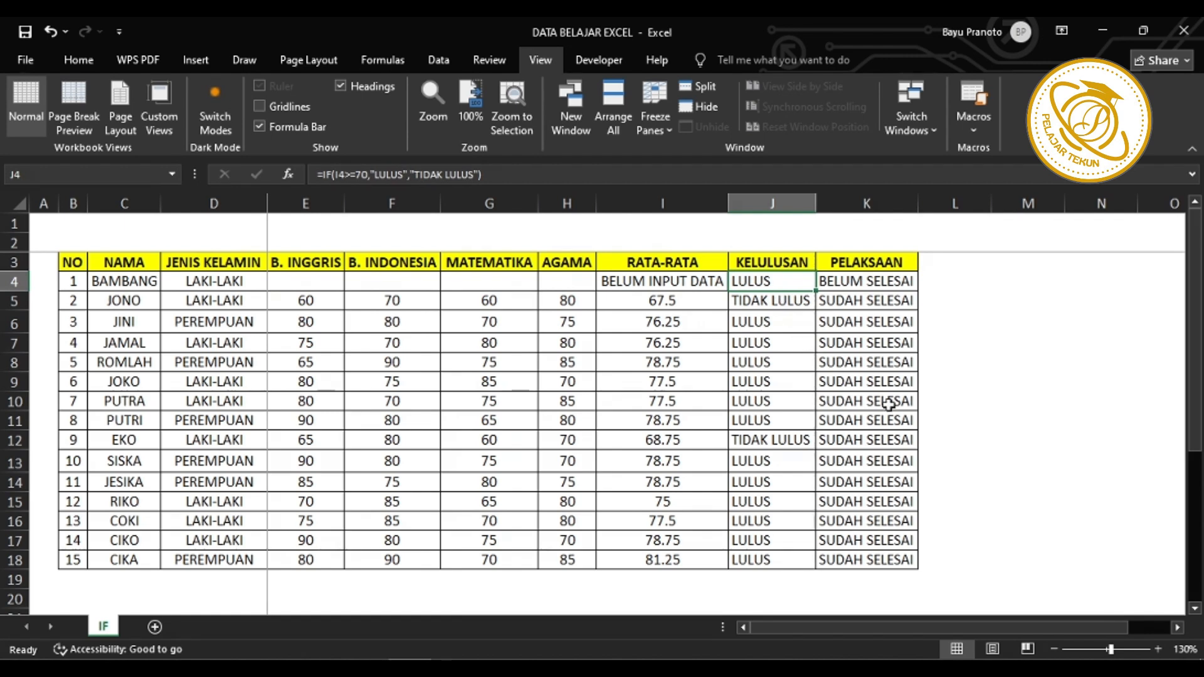
pyautogui.write('=IF(')
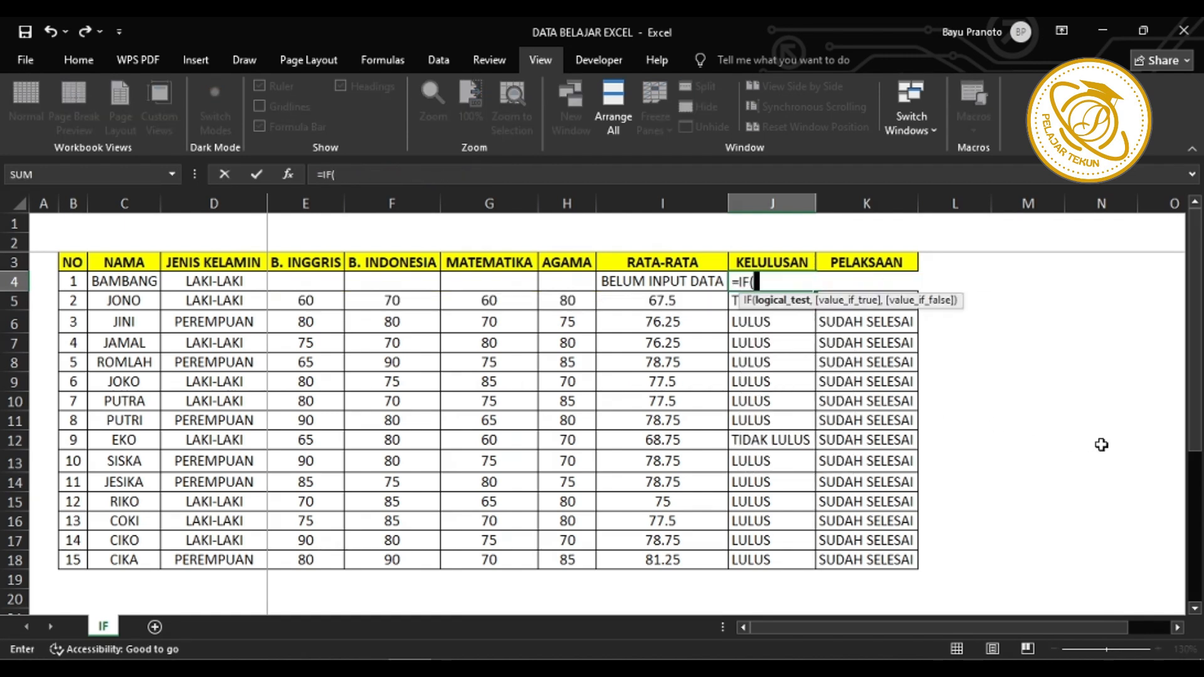
pyautogui.press('Left')
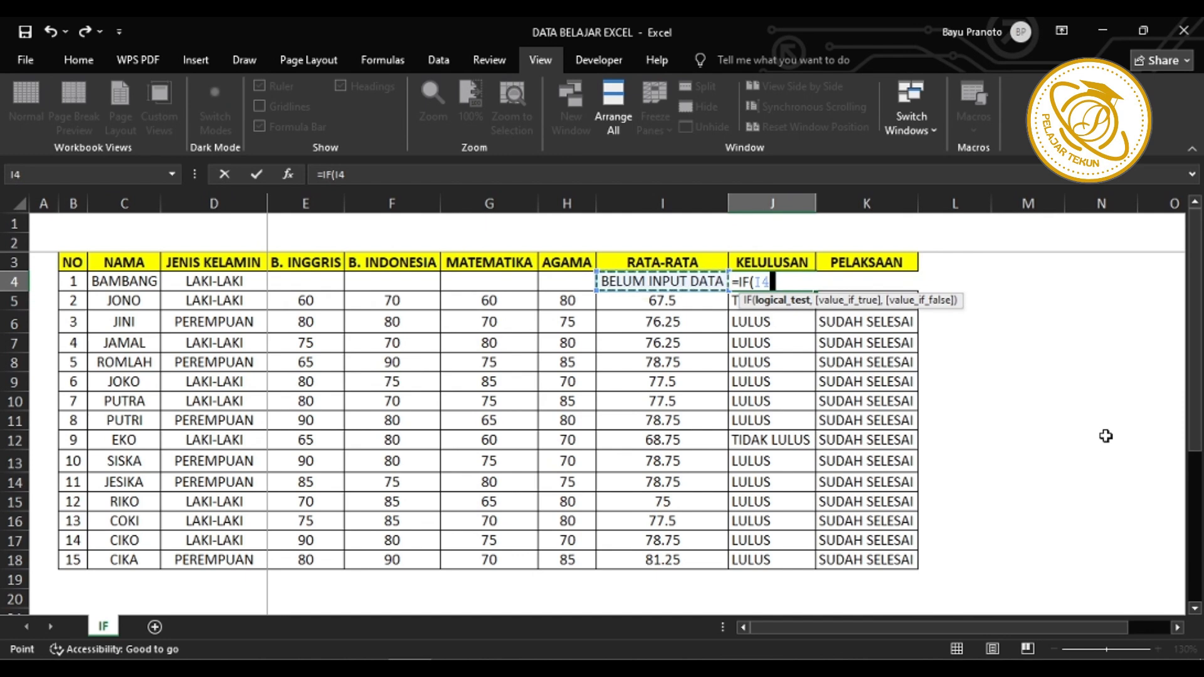
pyautogui.write('=')
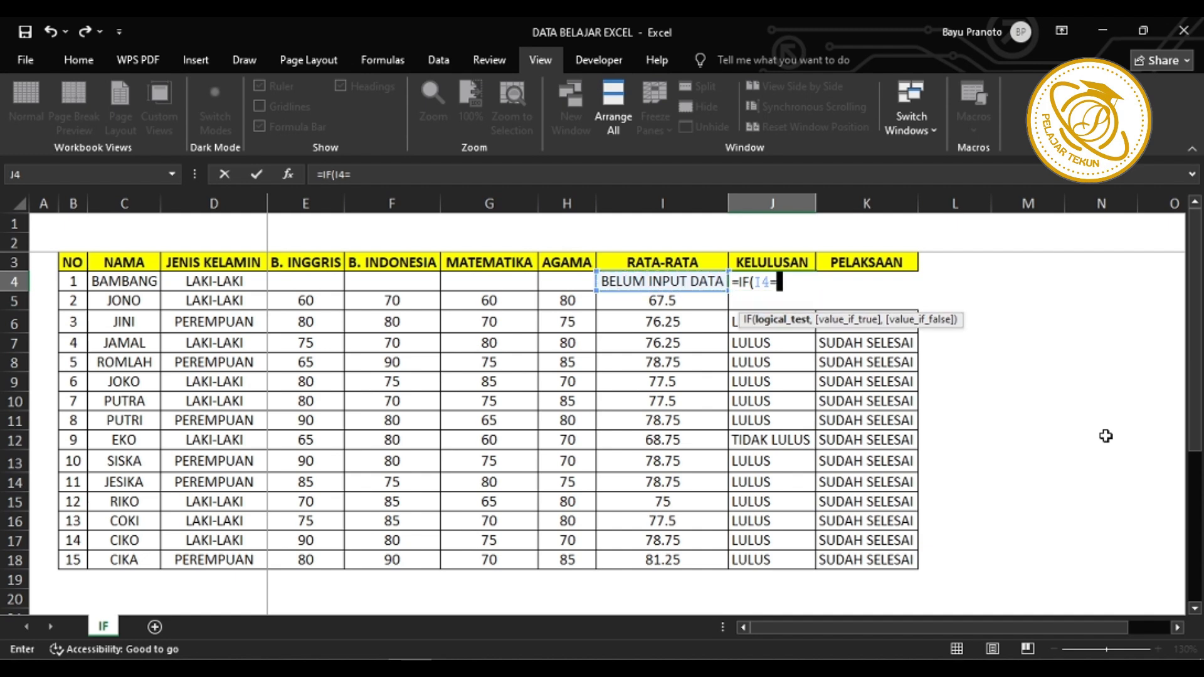
pyautogui.write('"BELUM')
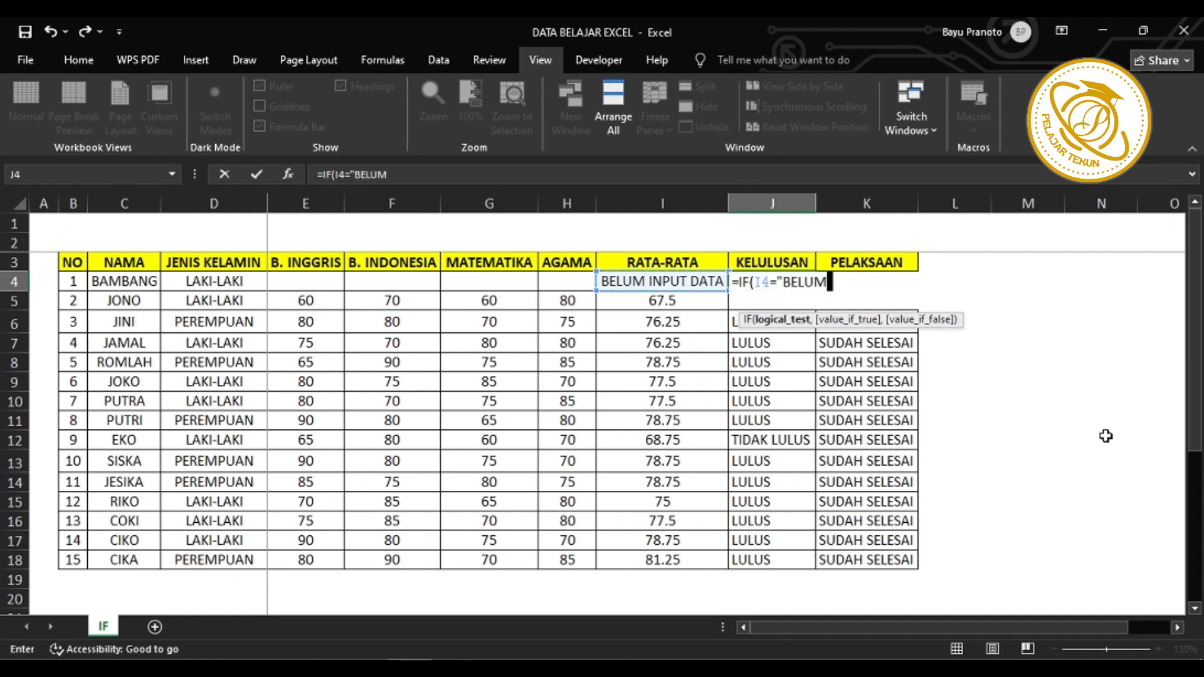
pyautogui.write(' INPUT ')
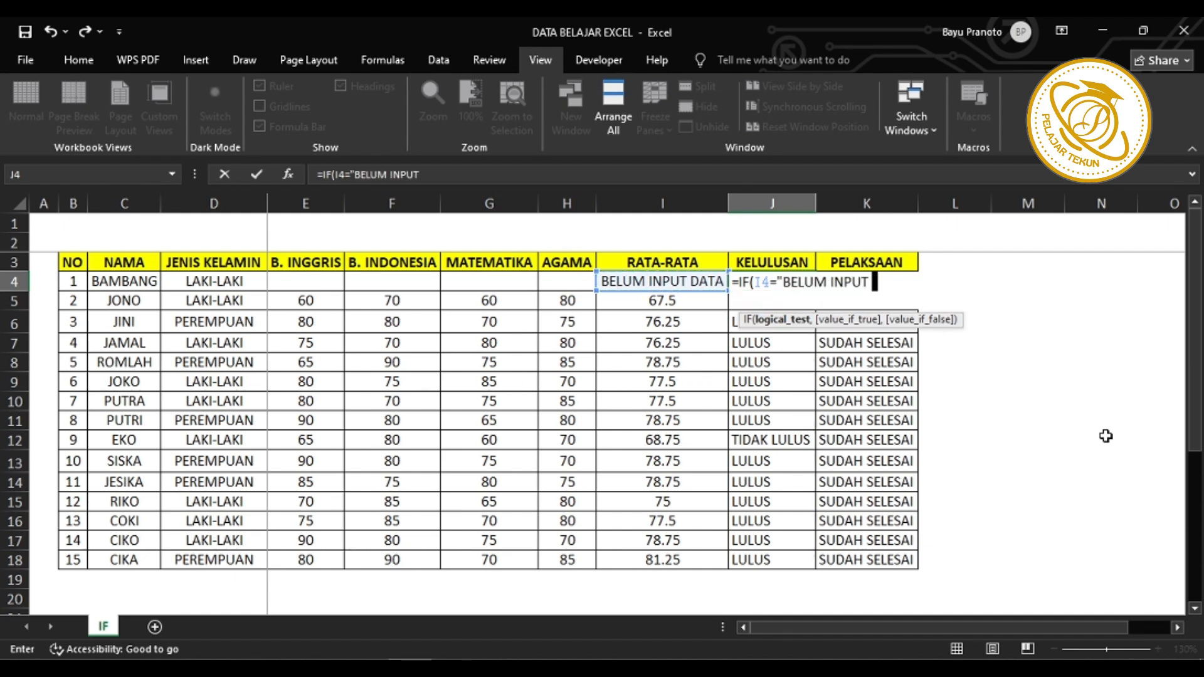
pyautogui.write('DATA')
pyautogui.write('",')
# - Set the value-if-true argument of the J4 formula to "BELUM"
pyautogui.write('"BELUM INPU')
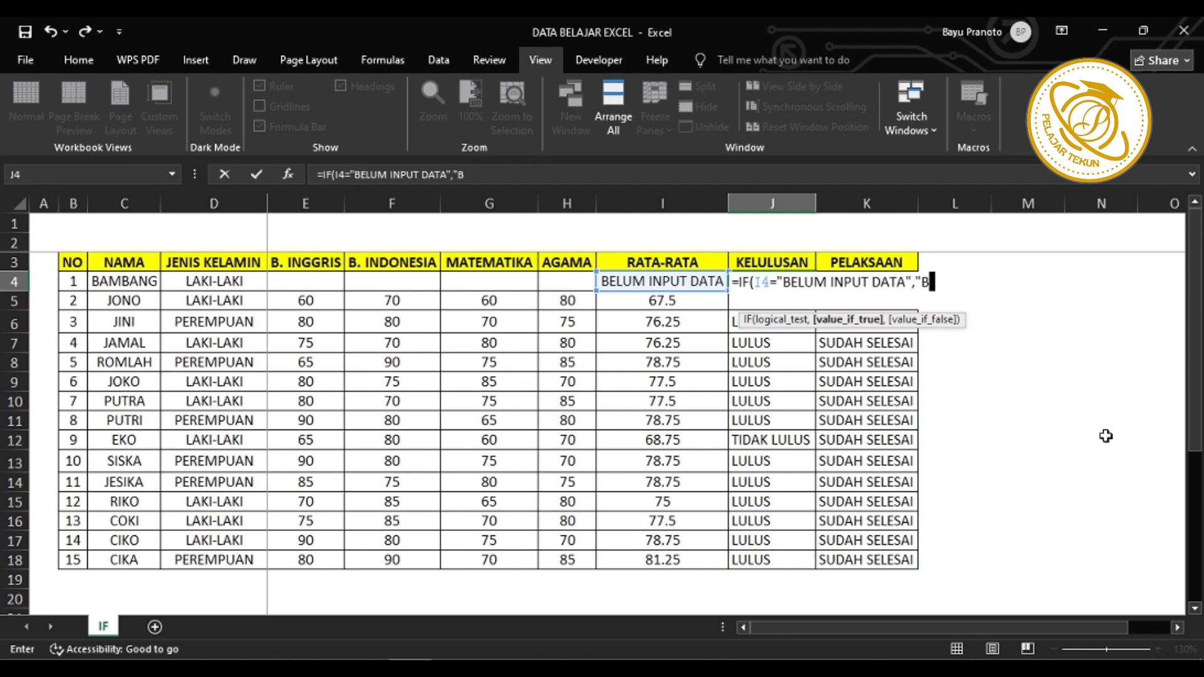
pyautogui.write('T DATA')
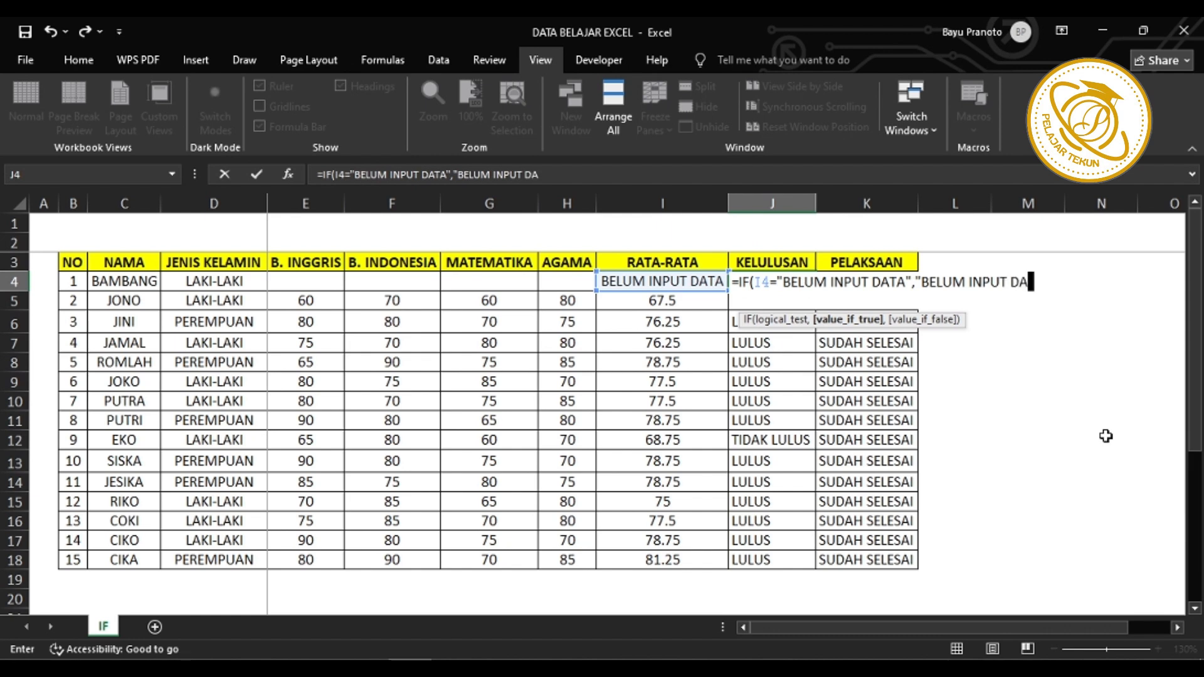
pyautogui.write('"')
pyautogui.press('BackSpace')
pyautogui.press('BackSpace')
pyautogui.press('BackSpace')
pyautogui.press('BackSpace')
pyautogui.press('BackSpace')
pyautogui.press('BackSpace')
pyautogui.press('BackSpace')
pyautogui.press('BackSpace')
pyautogui.press('BackSpace')
pyautogui.press('BackSpace')
pyautogui.press('BackSpace')
pyautogui.press('BackSpace')
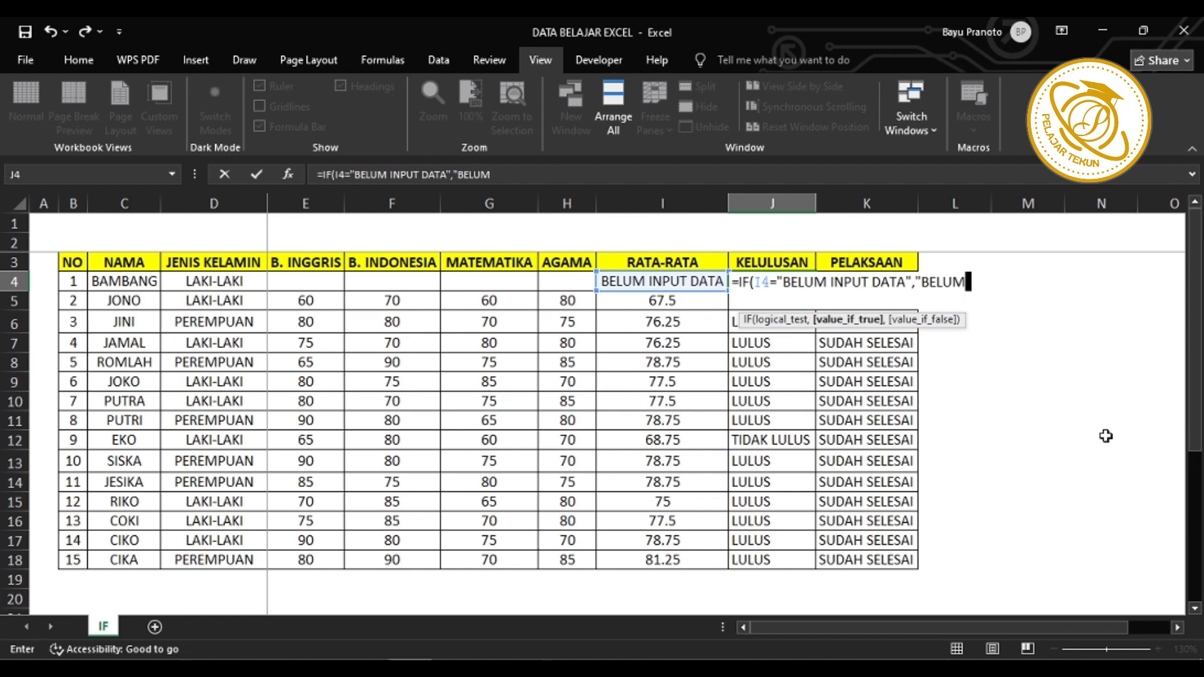
pyautogui.write('",')
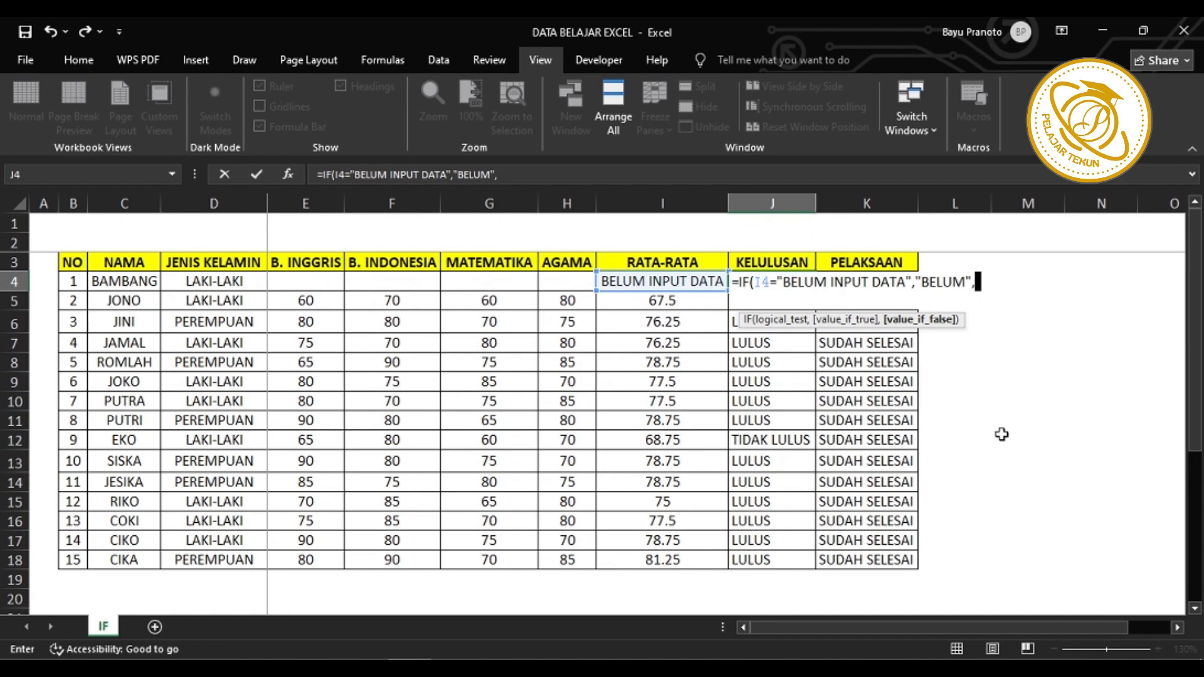
# - Complete the J4 formula with a nested IF(I4>=70,"LULUS","TIDAK LULUS") and fill it down to J18
pyautogui.write('IF(')
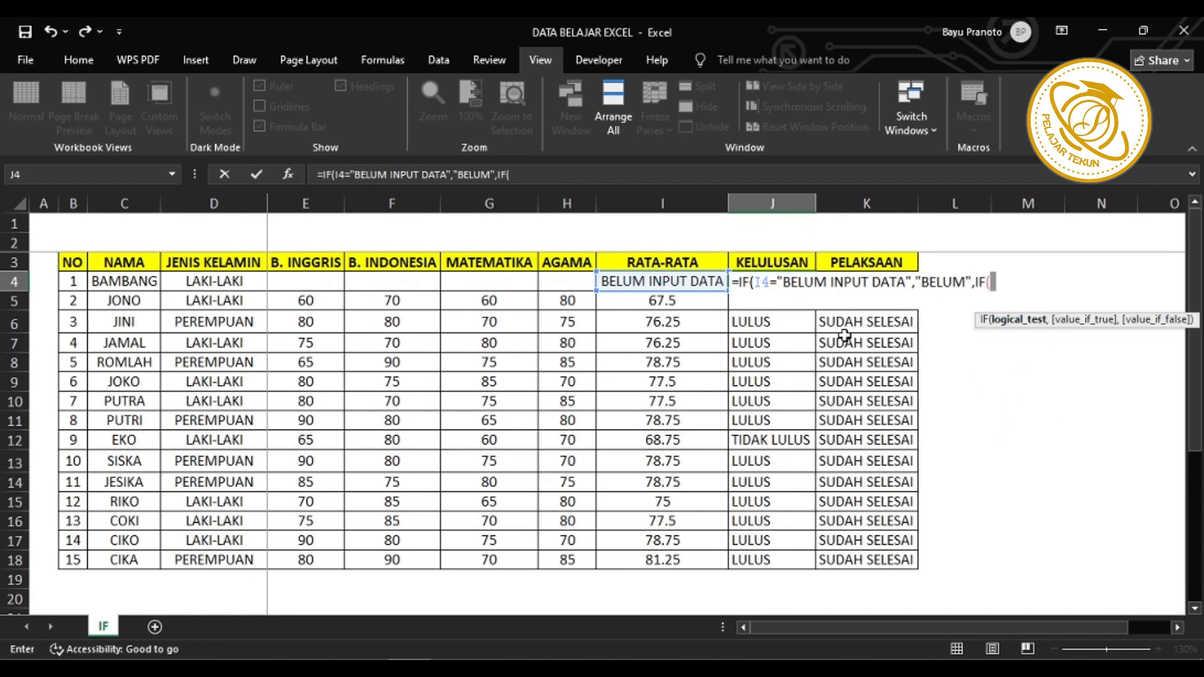
pyautogui.click(666, 287)
pyautogui.write('>')
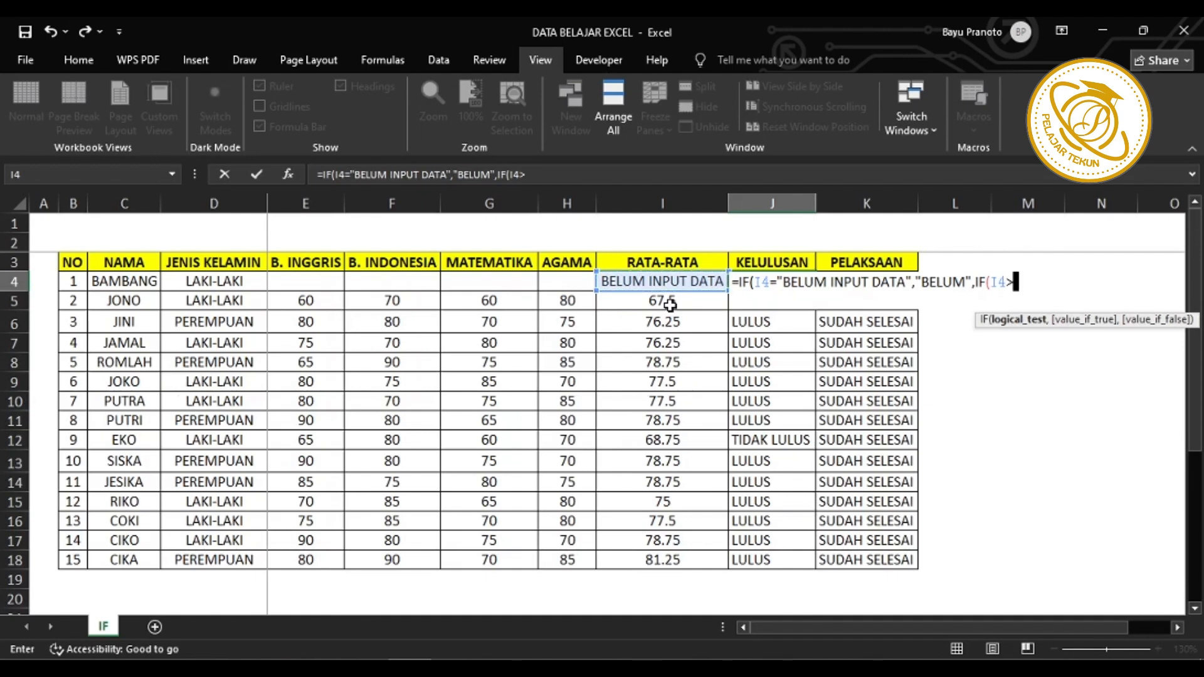
pyautogui.write('=70,"LULUS","')
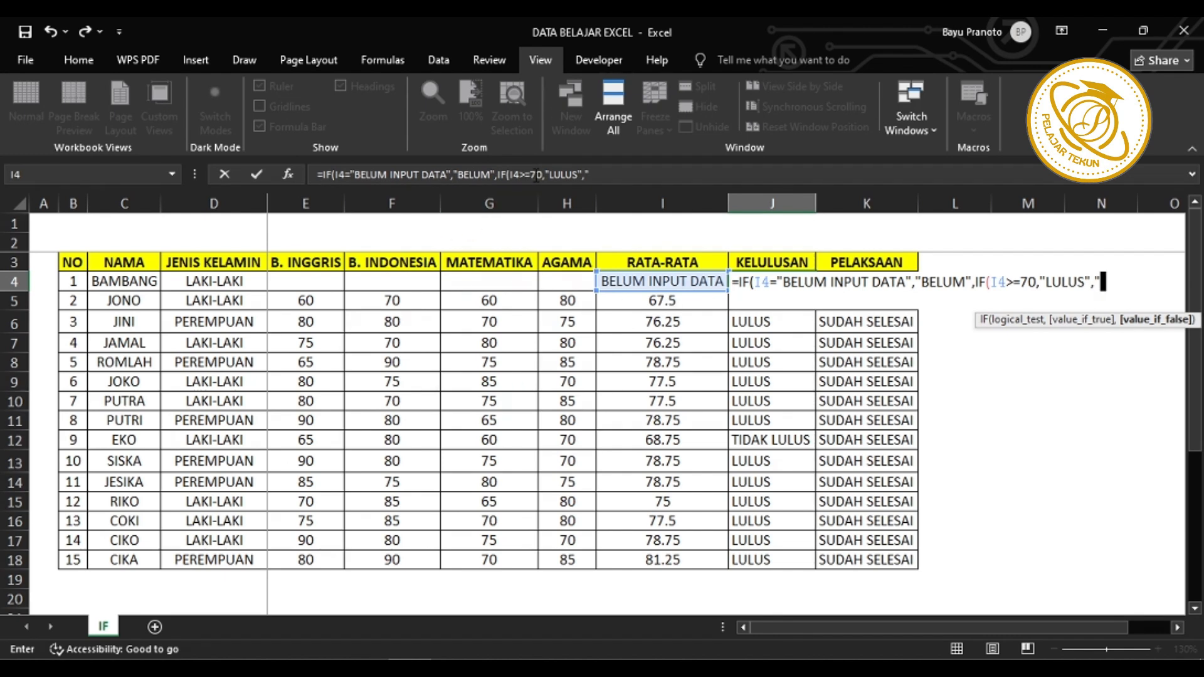
pyautogui.write('TIDAK L')
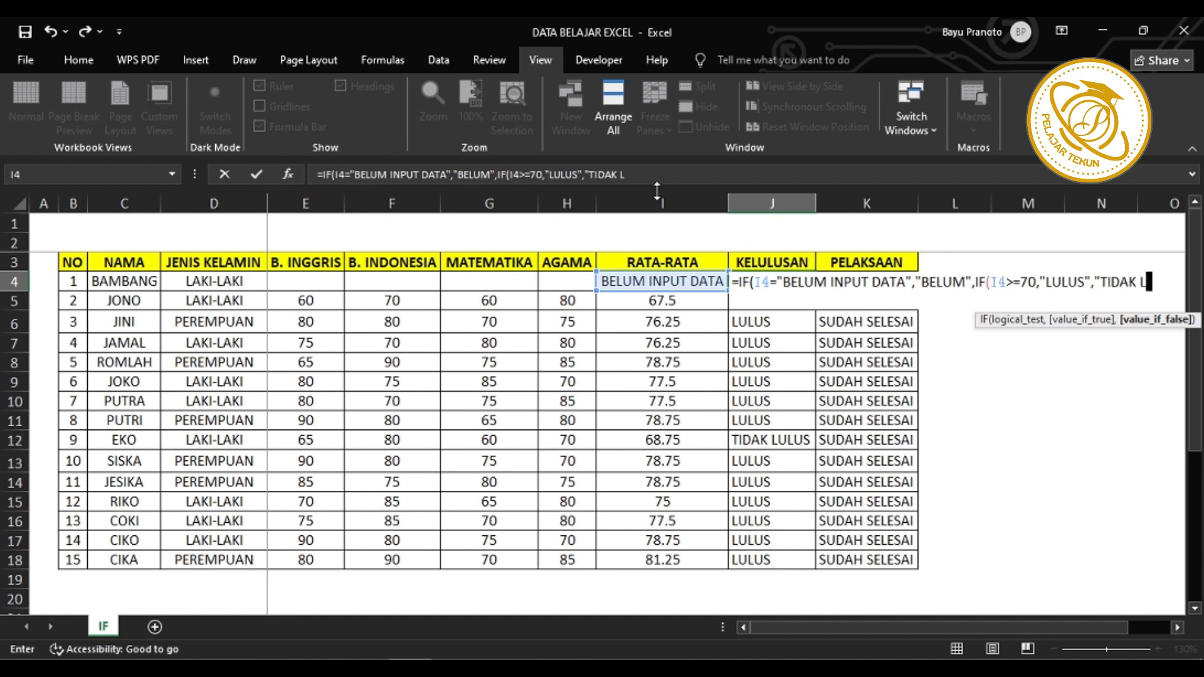
pyautogui.write('ULUS"))')
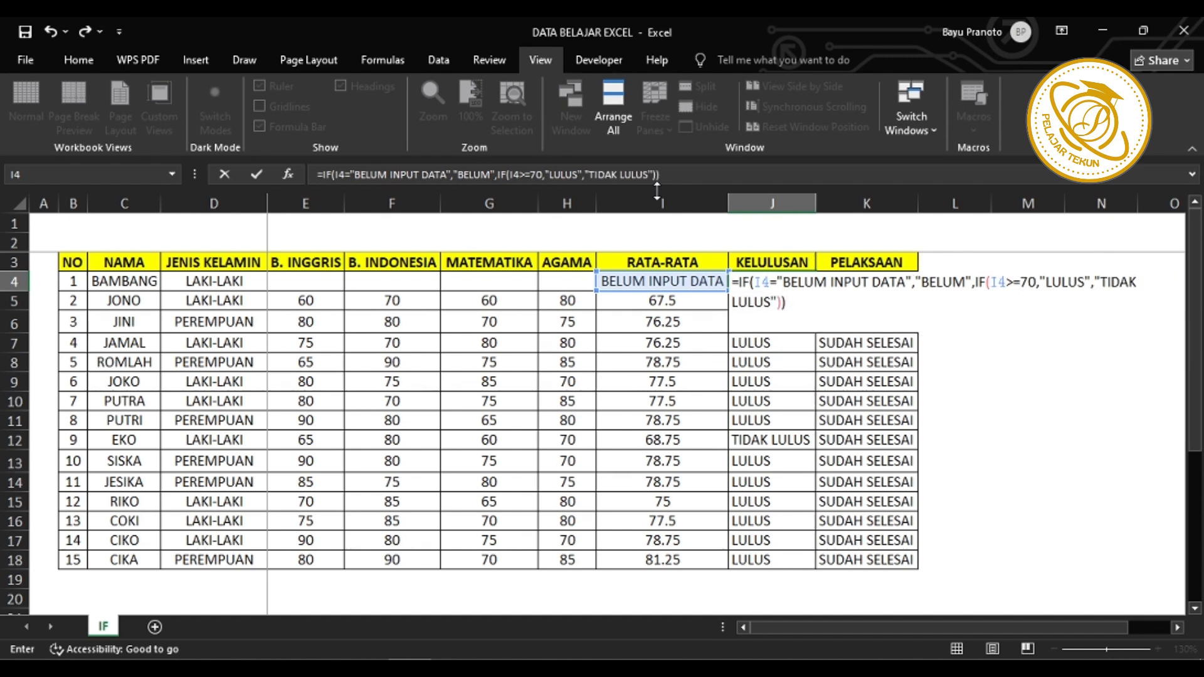
pyautogui.press('Return')
pyautogui.click(770, 284)
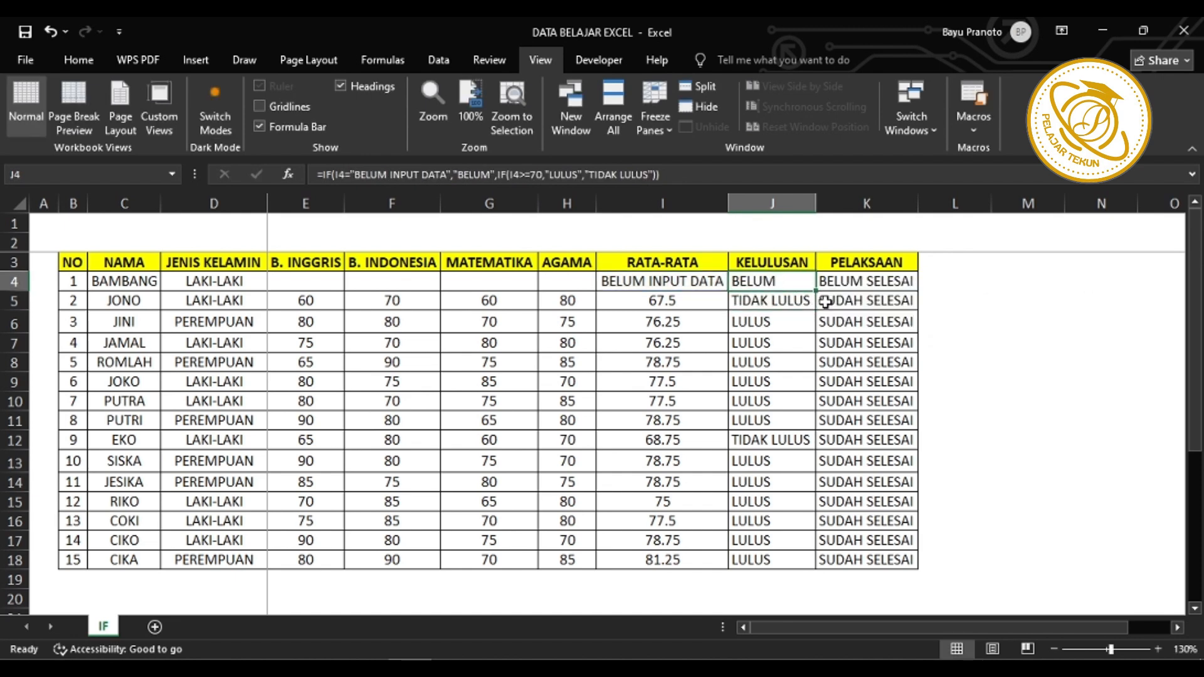
pyautogui.moveTo(815, 292); pyautogui.dragTo(815, 560)
# - Review the condition and both result values of the nested IF inside the J4 formula
pyautogui.press('F2')
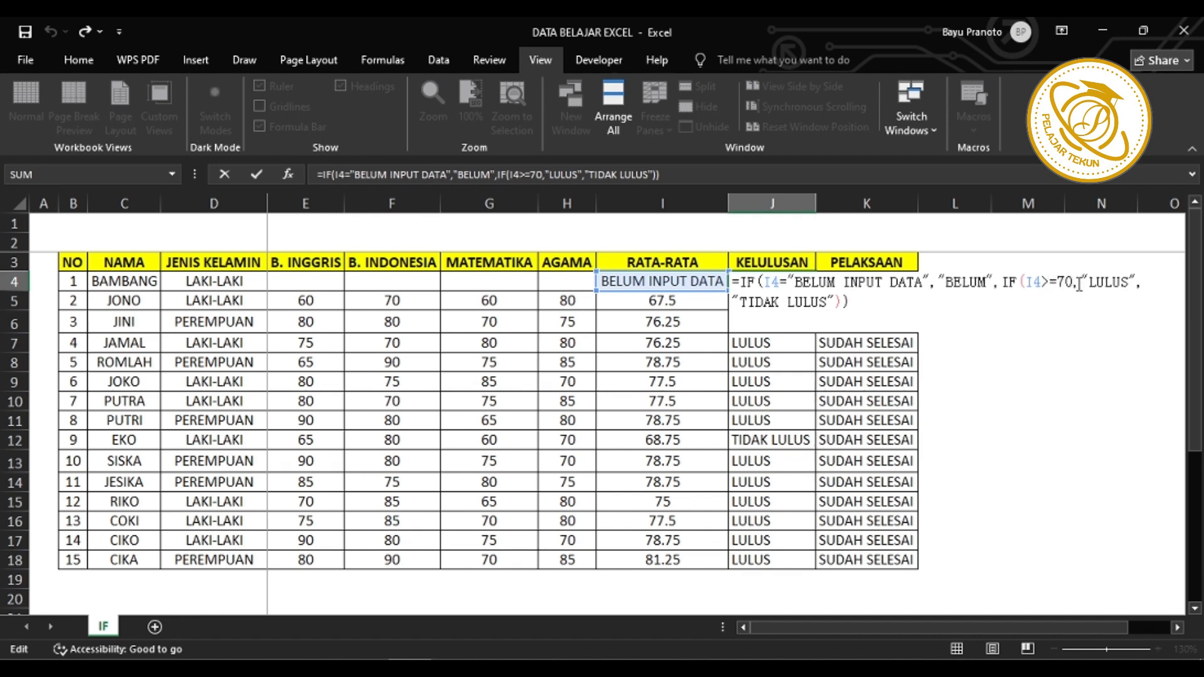
pyautogui.moveTo(1086, 284); pyautogui.dragTo(1122, 283)
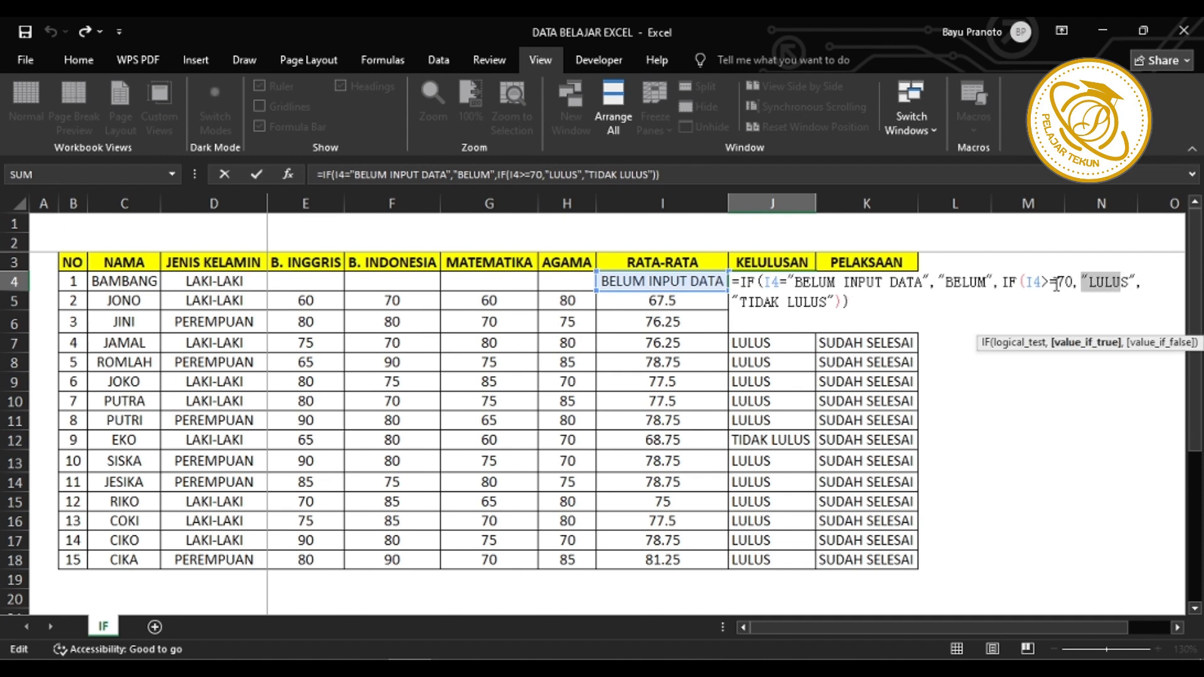
pyautogui.moveTo(740, 303); pyautogui.dragTo(862, 284)
pyautogui.moveTo(1011, 282); pyautogui.dragTo(1077, 282)
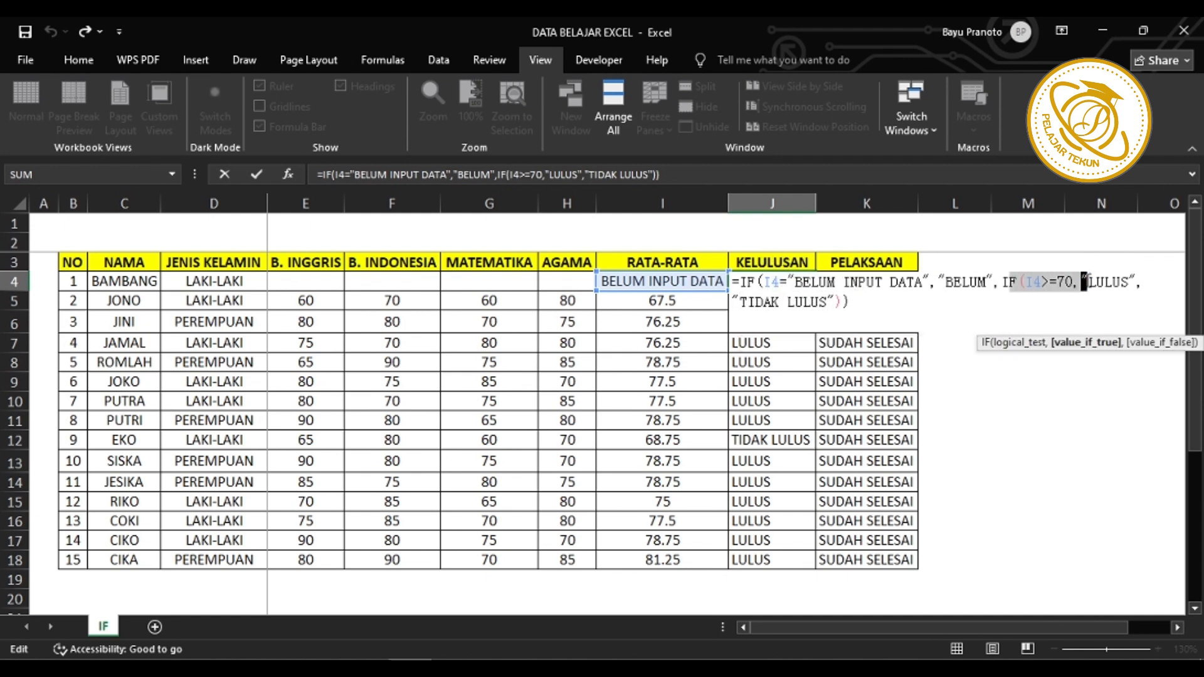
pyautogui.click(917, 304)
pyautogui.press('Return')
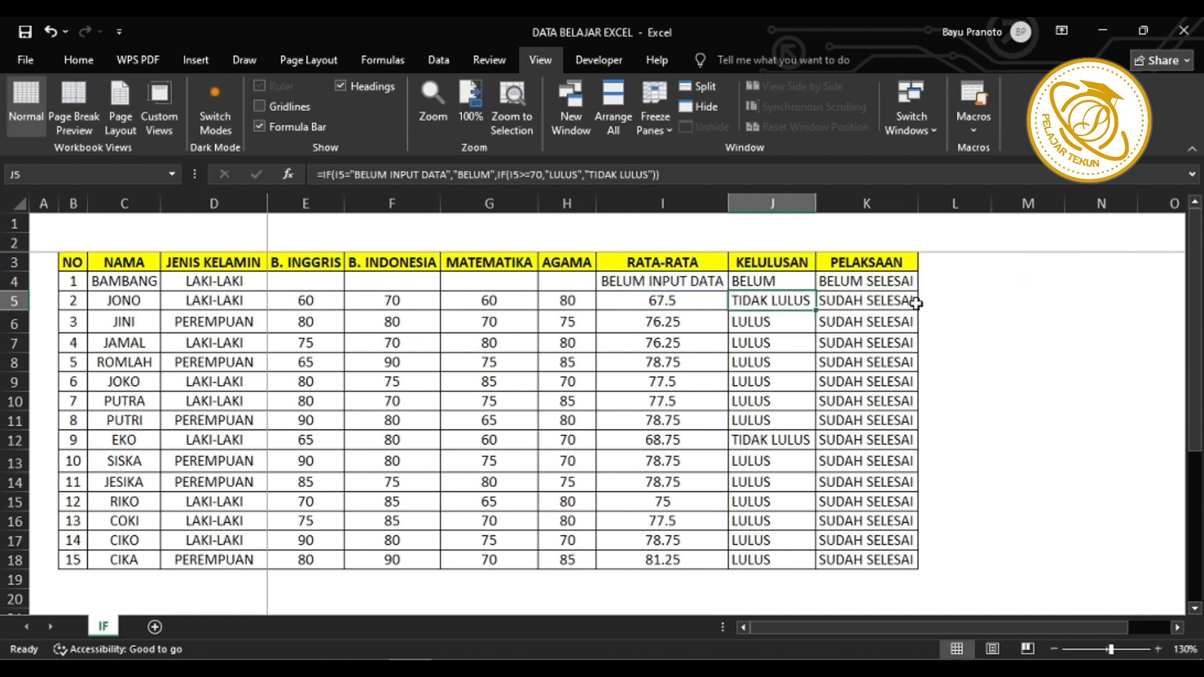
# - Compare the RATA-RATA value in I5 with the KELULUSAN result in J5
pyautogui.moveTo(699, 302); pyautogui.dragTo(746, 306)
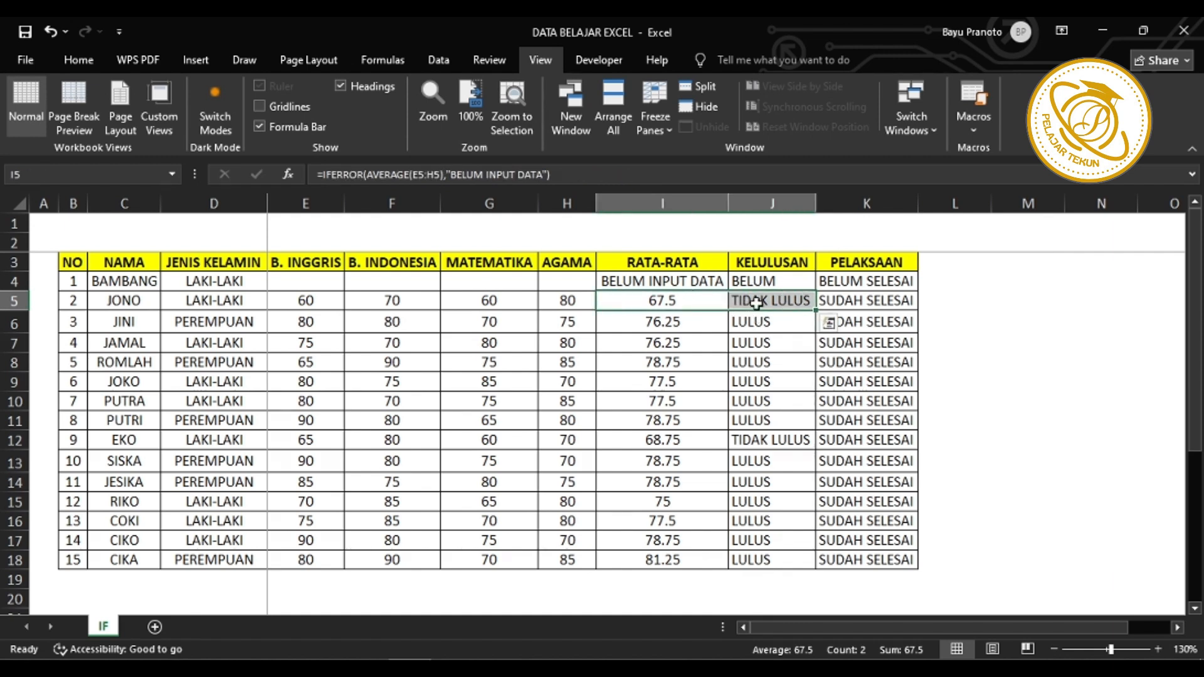
pyautogui.click(747, 305)
pyautogui.click(689, 302)
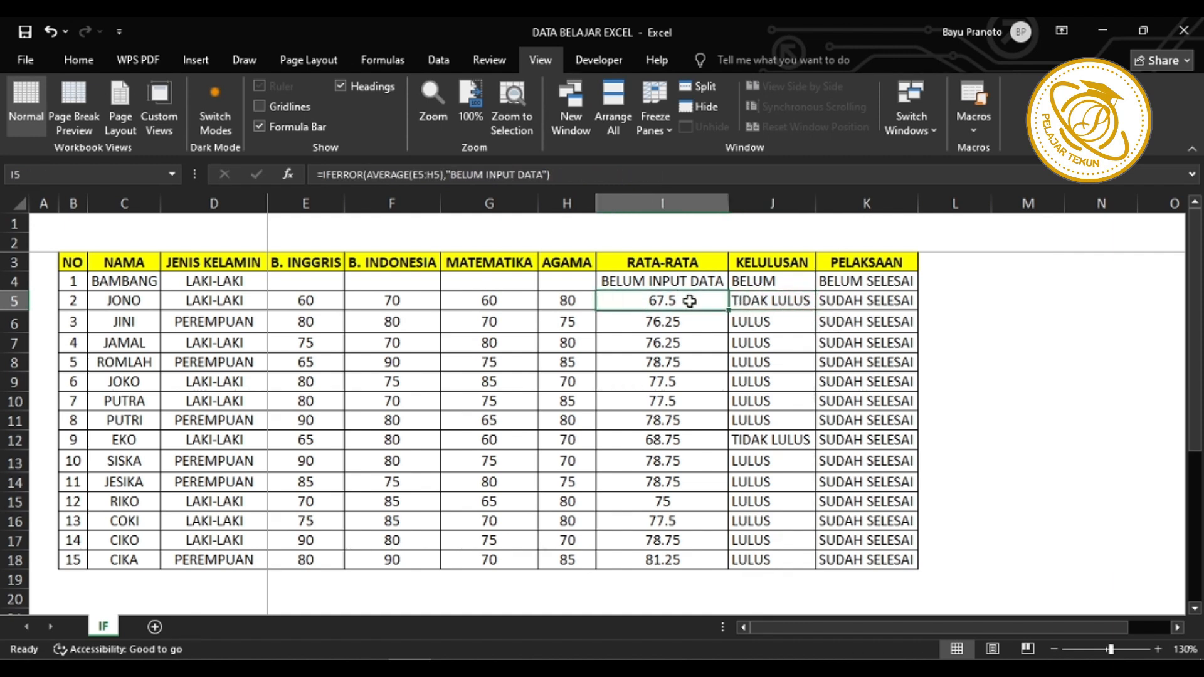
pyautogui.click(745, 302)
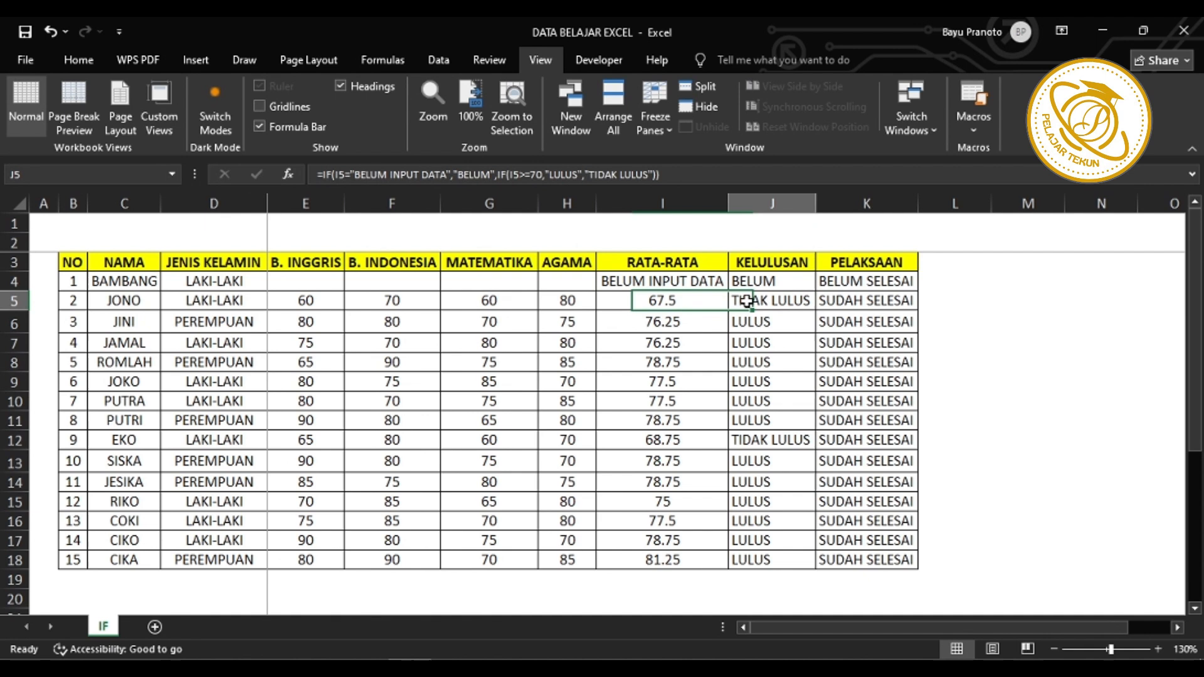
pyautogui.click(702, 305)
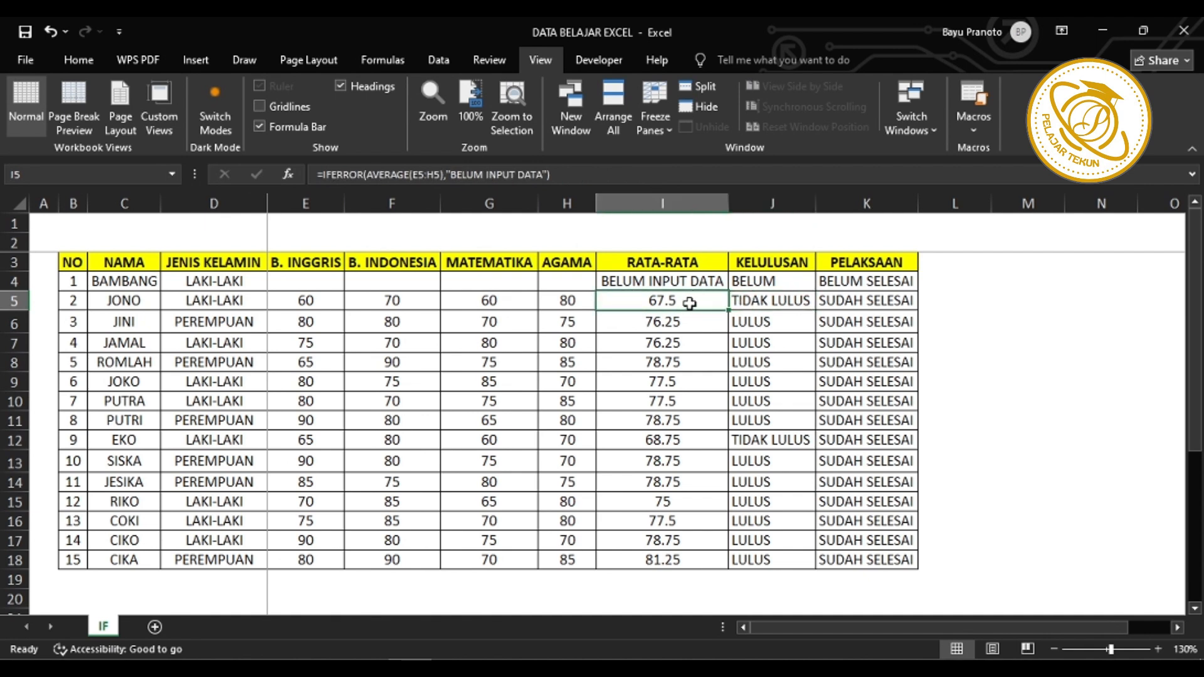
# - Enter the first student's scores 70, 80, 90 and 80 in cells E4 to H4
pyautogui.click(326, 280)
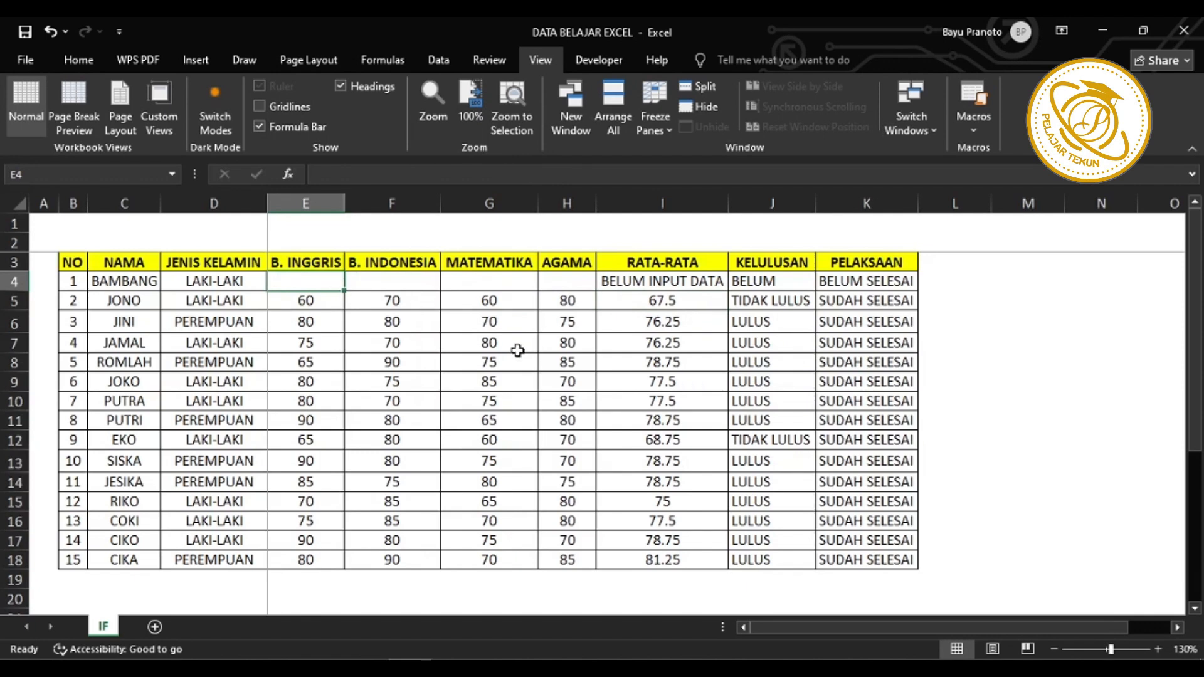
pyautogui.write('70')
pyautogui.press('Tab')
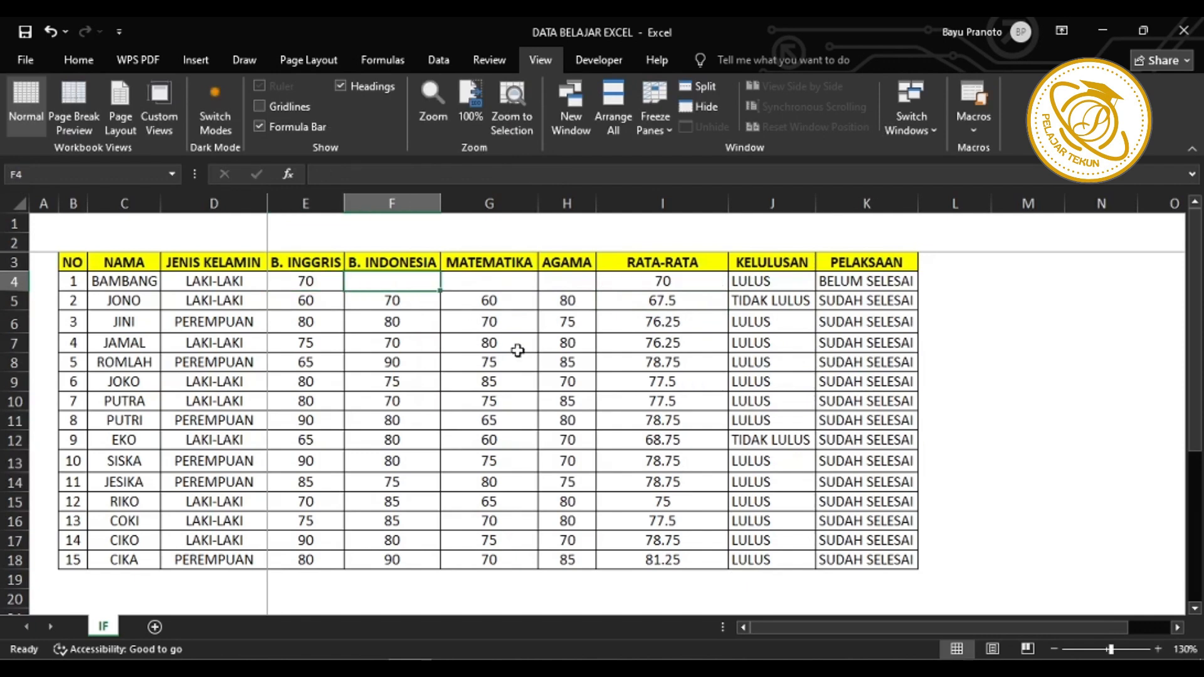
pyautogui.write('80')
pyautogui.press('Tab')
pyautogui.write('90')
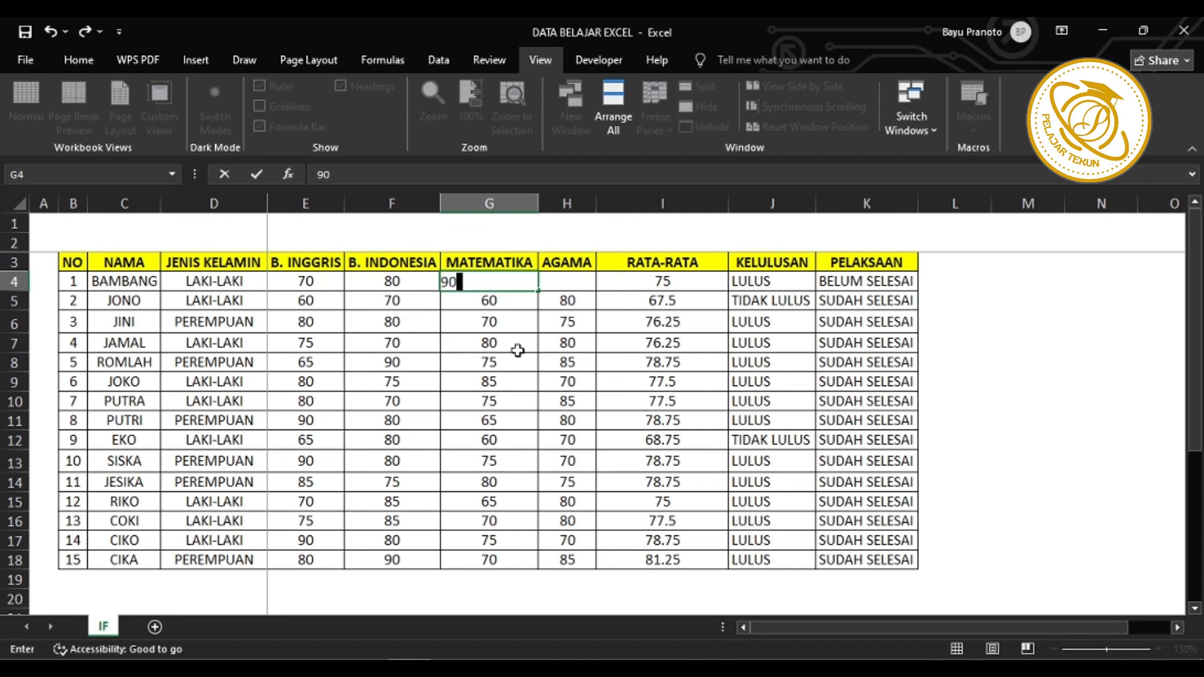
pyautogui.press('Tab')
pyautogui.write('80')
pyautogui.press('Tab')
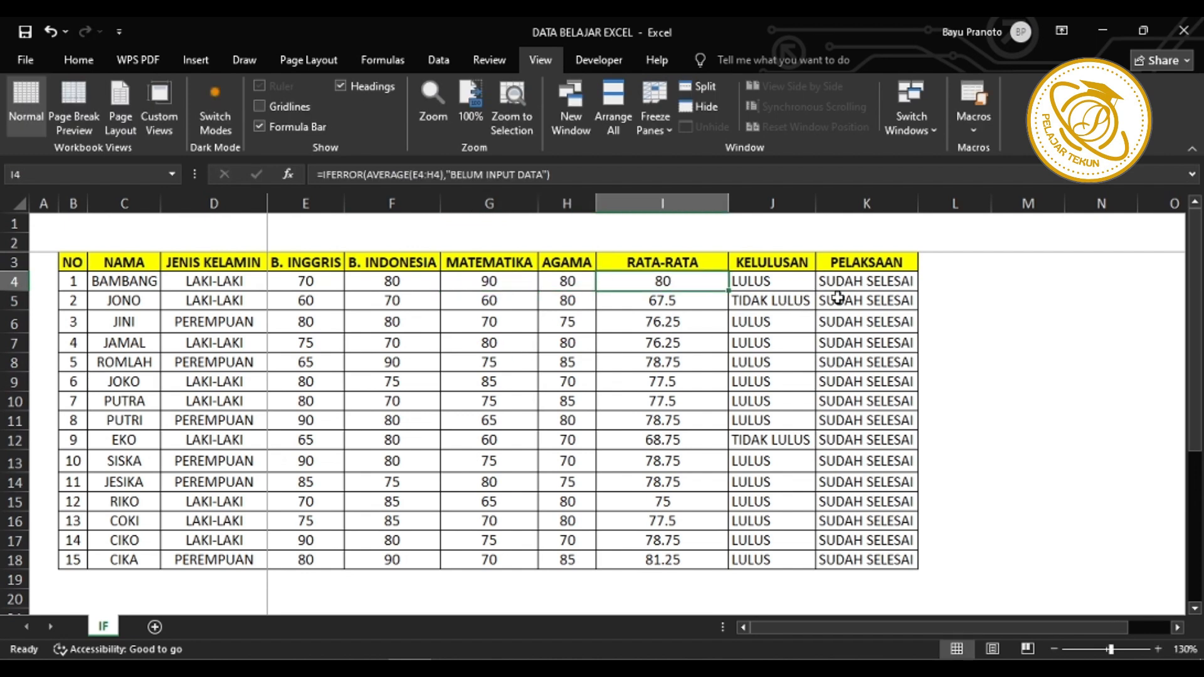
# - Check the PELAKSAAN, RATA-RATA and KELULUSAN results for the first student in row 4
pyautogui.click(864, 284)
pyautogui.click(690, 282)
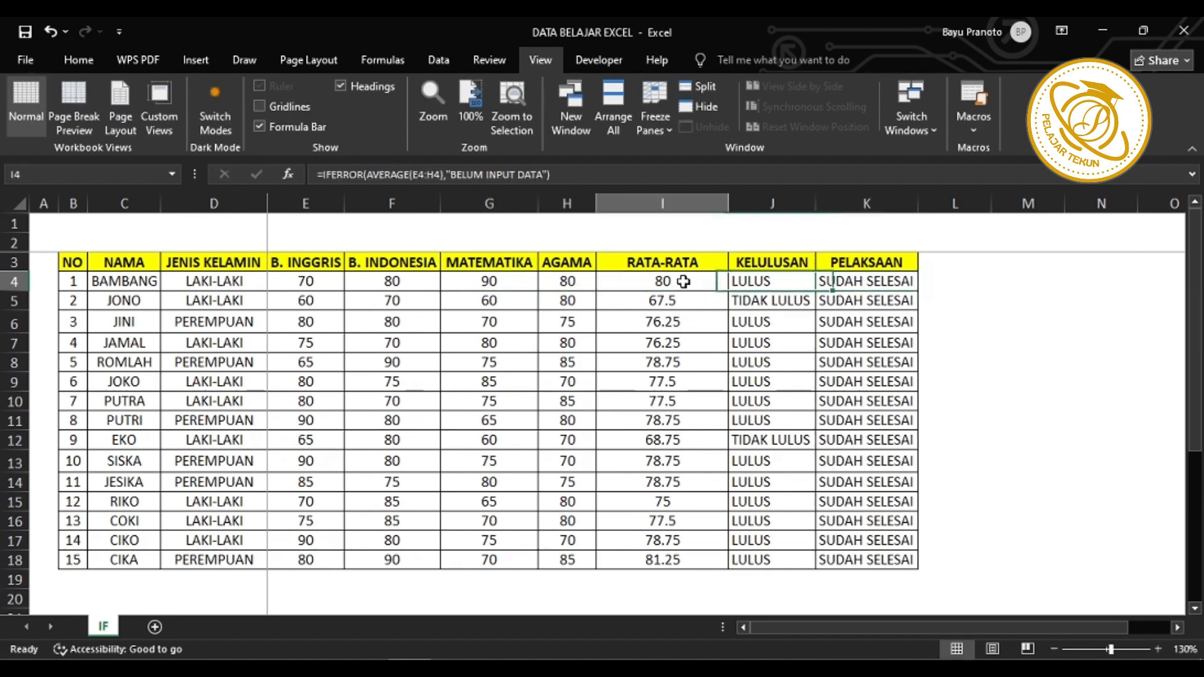
pyautogui.click(775, 280)
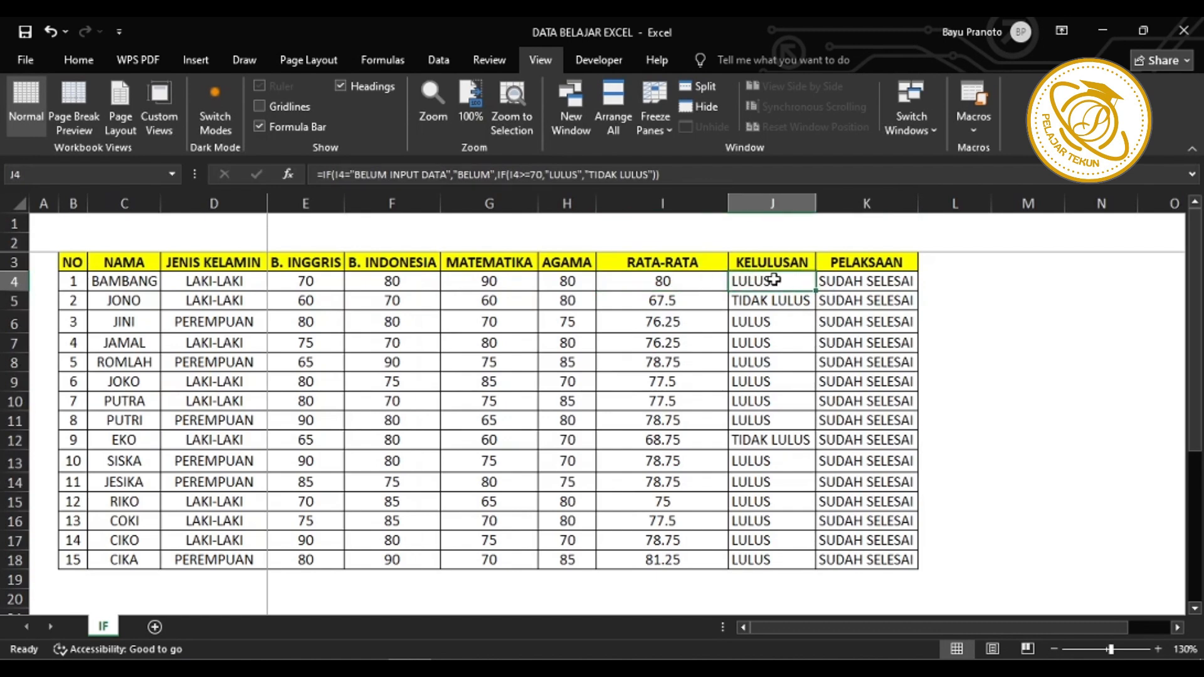
# - Test the PELAKSAAN status in K4 by clearing the MATEMATIKA score in G4, and undo the deletion
pyautogui.click(508, 284)
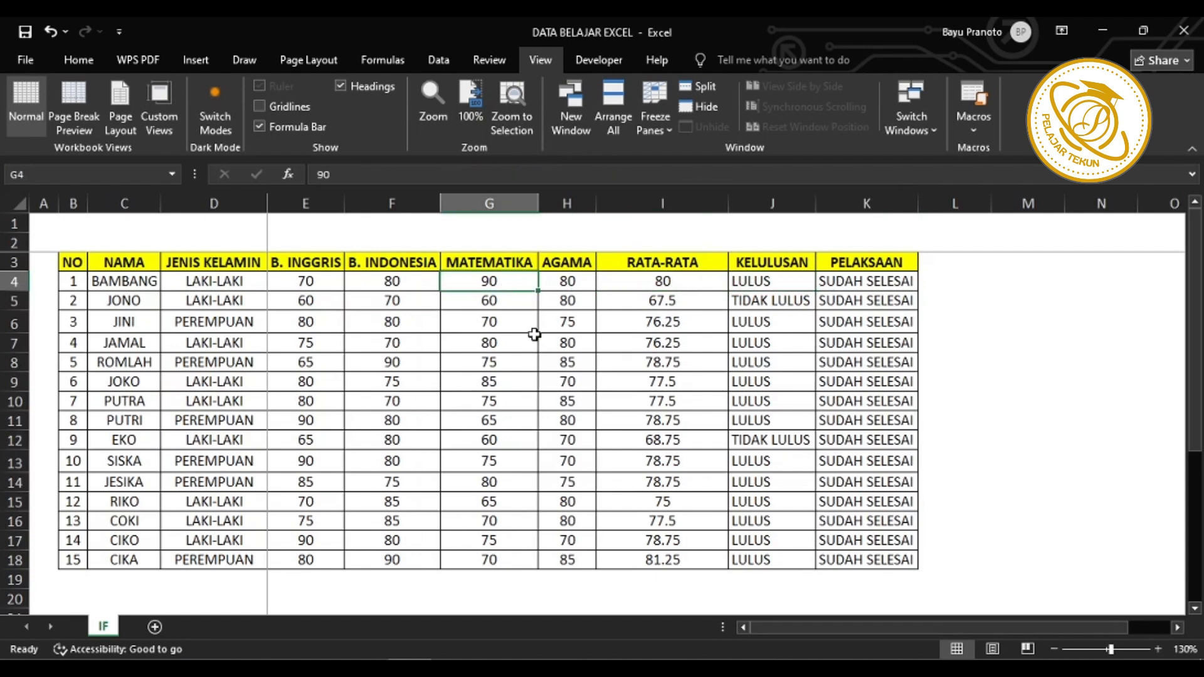
pyautogui.press('Delete')
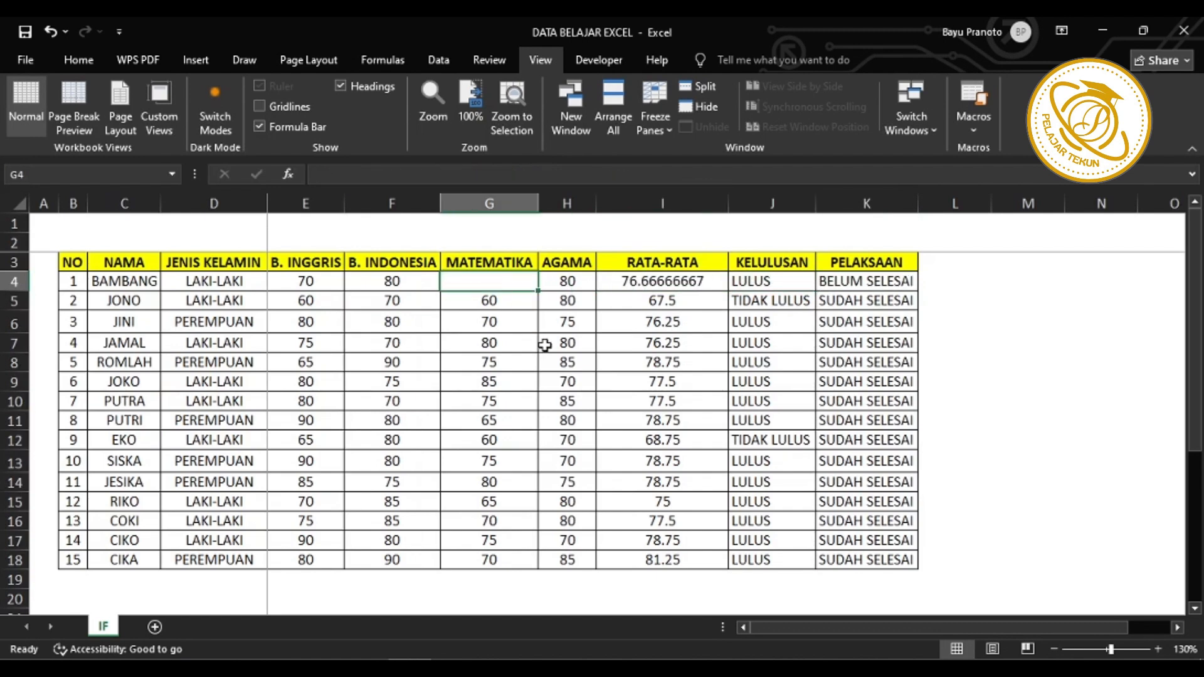
pyautogui.click(866, 280)
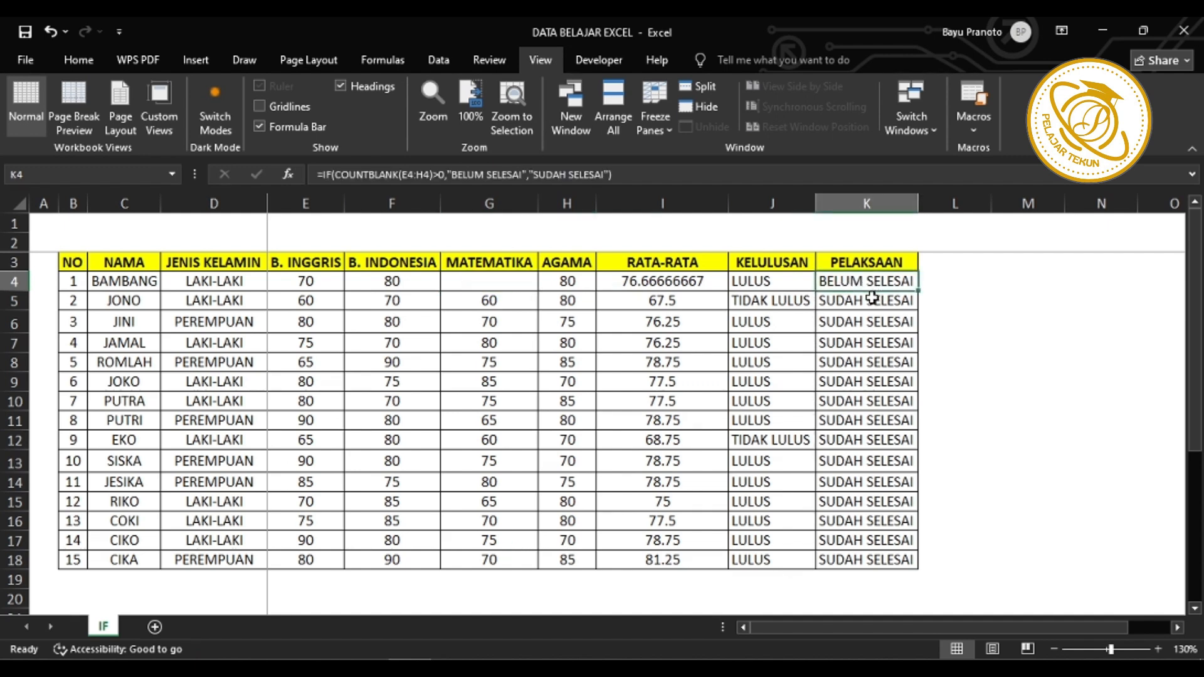
pyautogui.hotkey('ctrl', 'z')
# - Clear the scores in E4:H11 to test the RATA-RATA, KELULUSAN and PELAKSAAN formulas, and undo the deletion
pyautogui.moveTo(306, 281); pyautogui.dragTo(567, 420)
pyautogui.press('Delete')
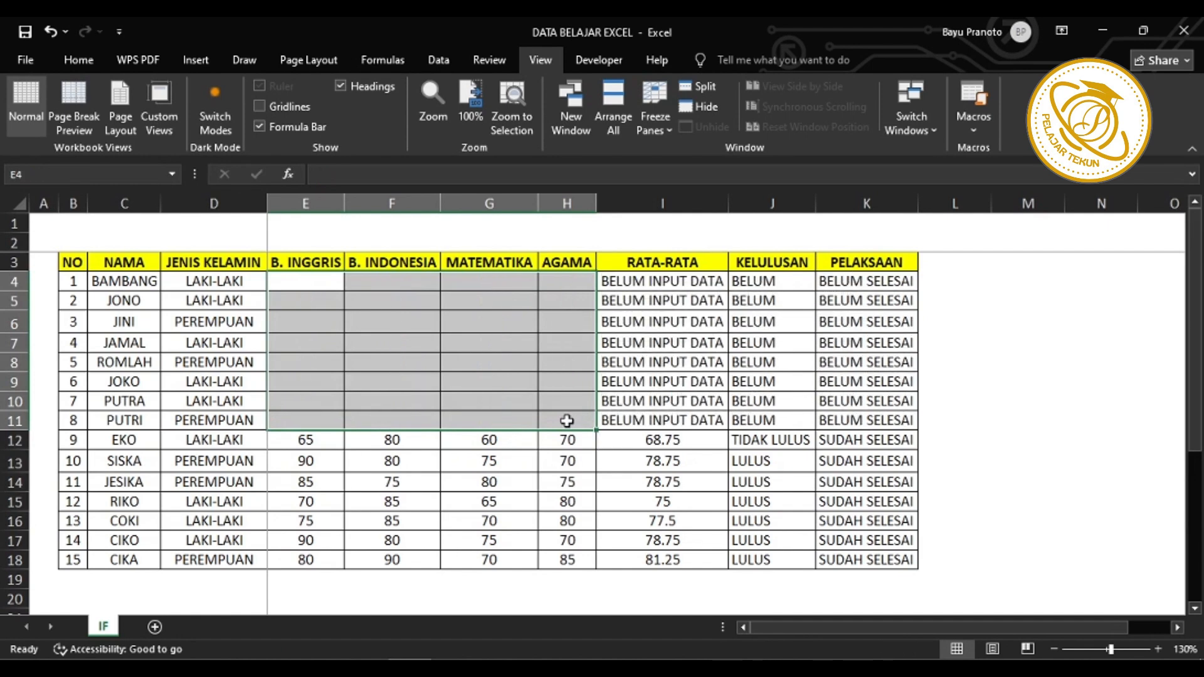
pyautogui.moveTo(761, 282); pyautogui.dragTo(768, 419)
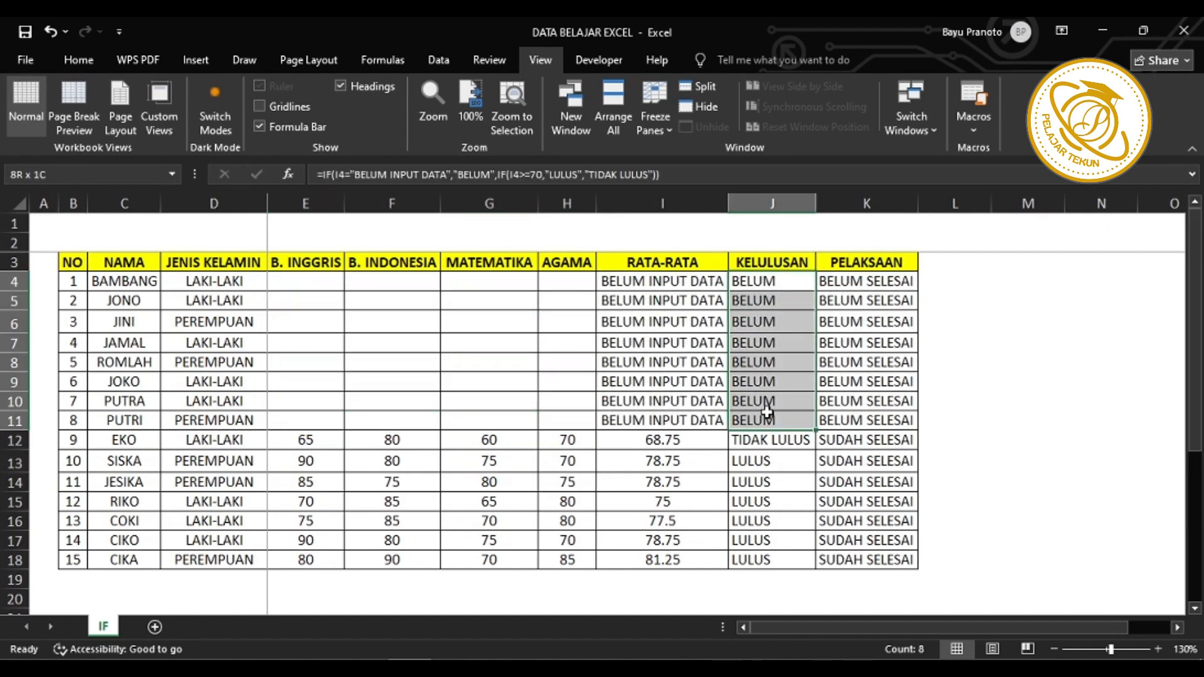
pyautogui.moveTo(679, 282); pyautogui.dragTo(673, 414)
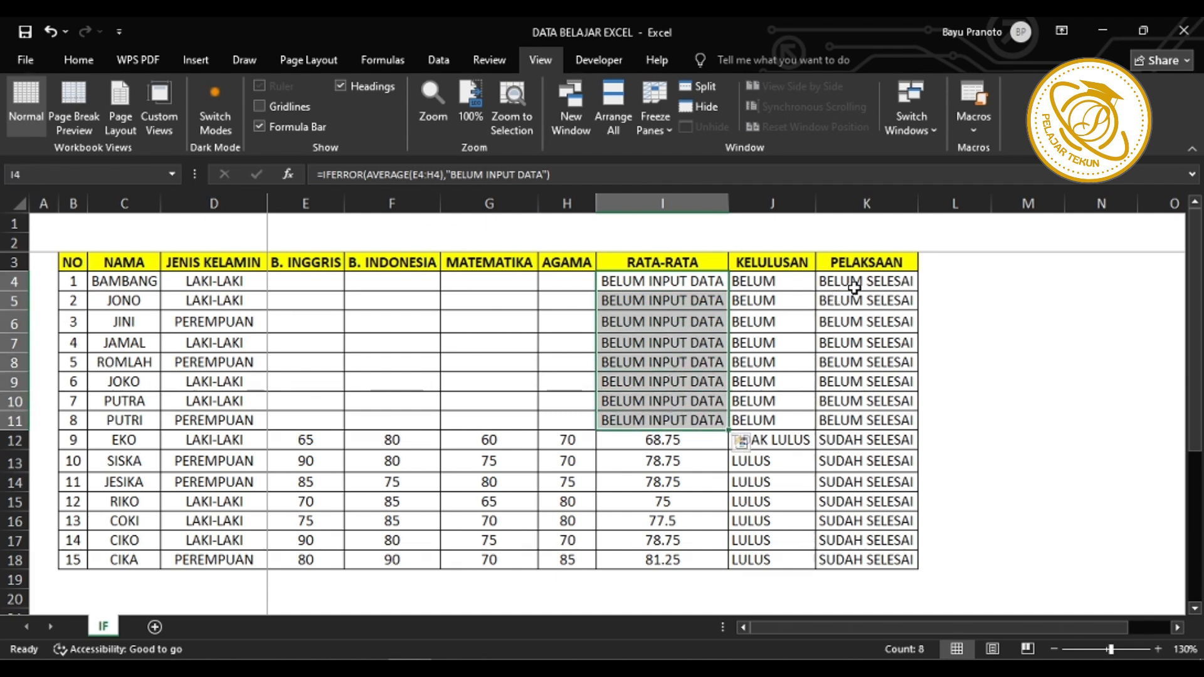
pyautogui.moveTo(854, 284); pyautogui.dragTo(854, 418)
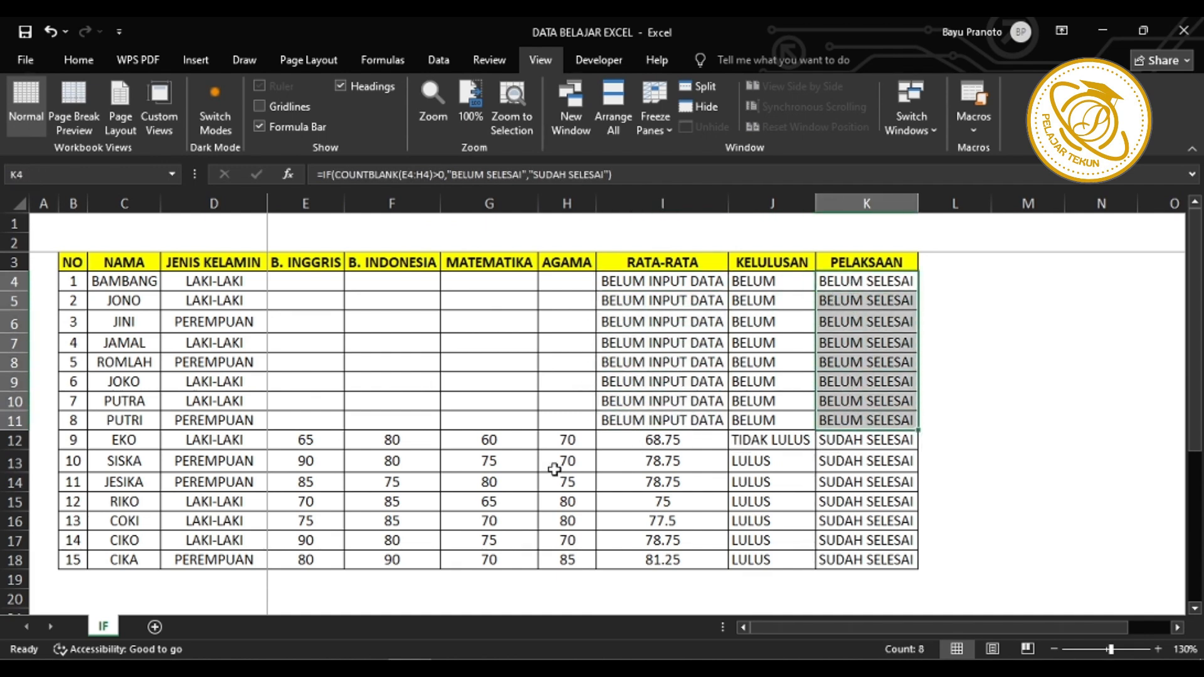
pyautogui.hotkey('ctrl', 'z')
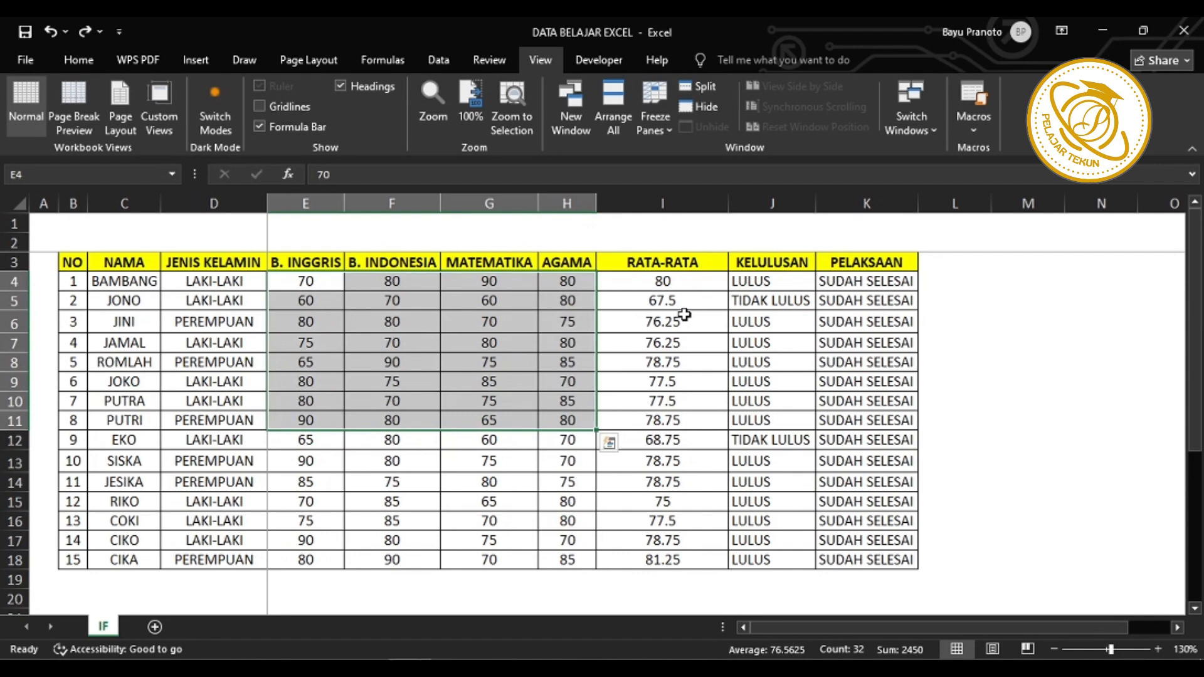
# - Review the KELULUSAN formula in J5 and the "BELUM INPUT DATA" argument of the IFERROR formula in I5
pyautogui.click(772, 302)
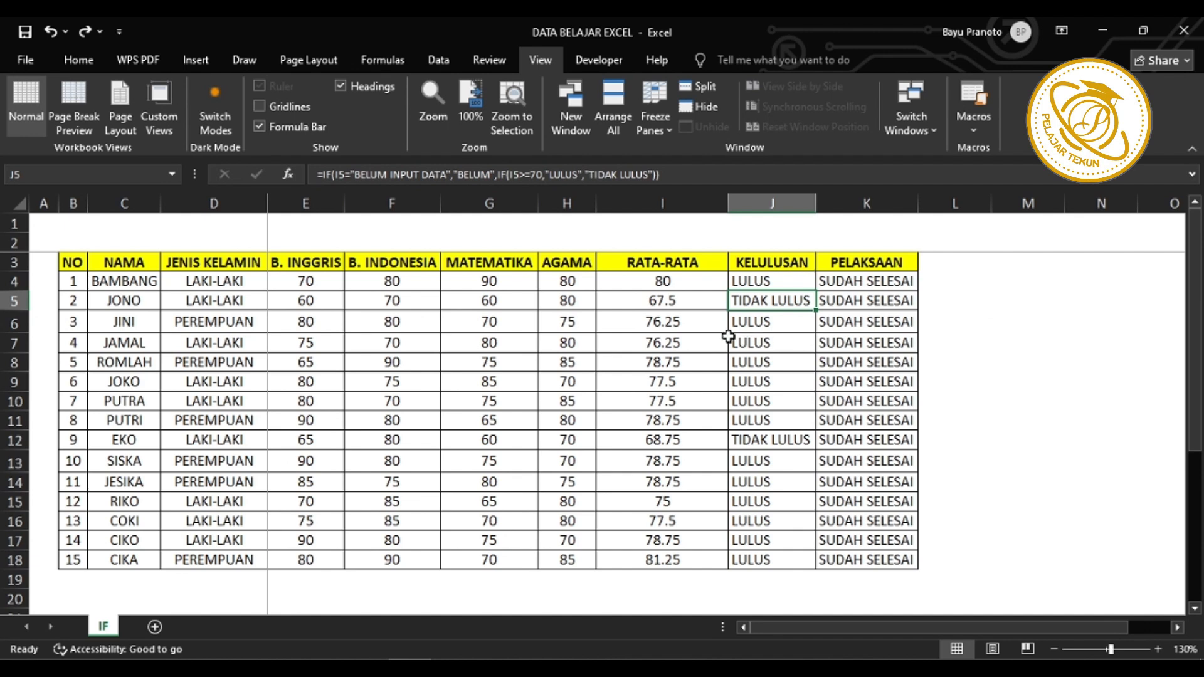
pyautogui.doubleClick(686, 301)
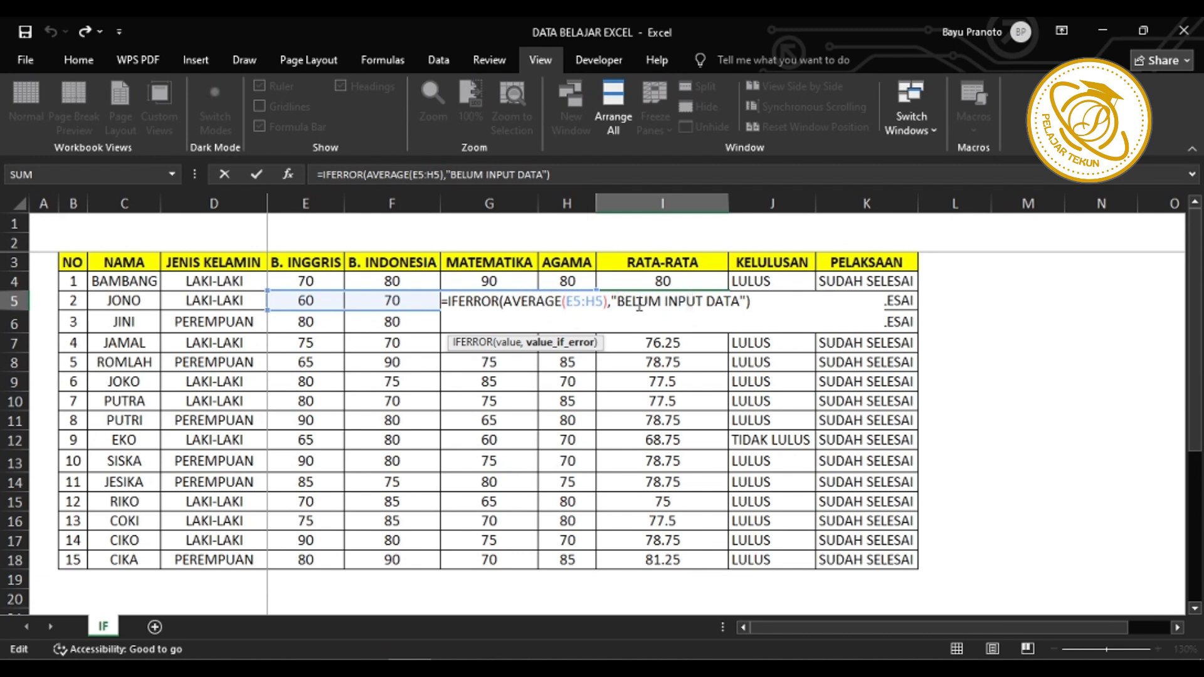
pyautogui.moveTo(618, 302); pyautogui.dragTo(741, 302)
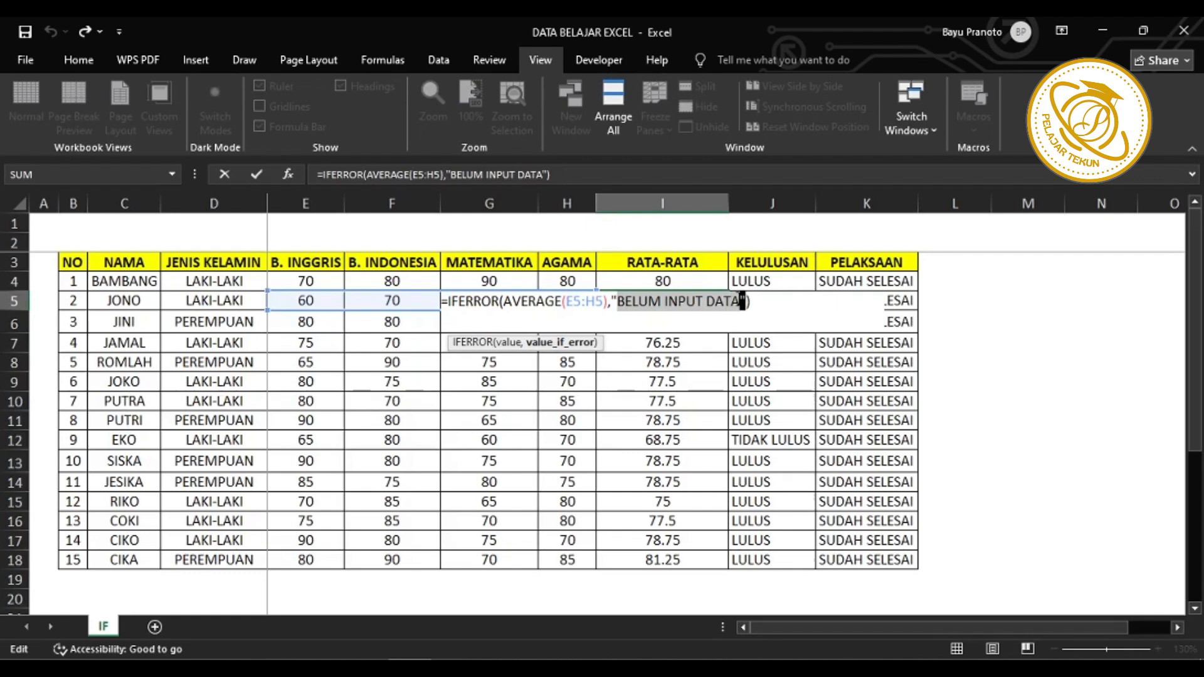
pyautogui.click(644, 304)
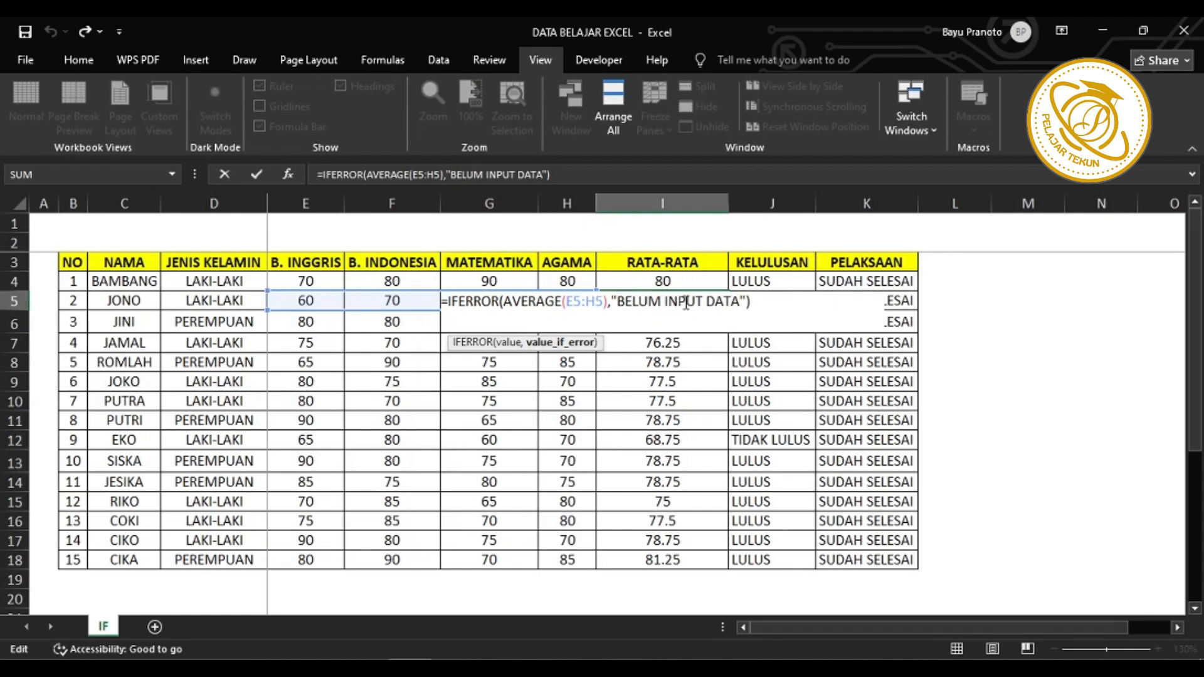
pyautogui.click(954, 281)
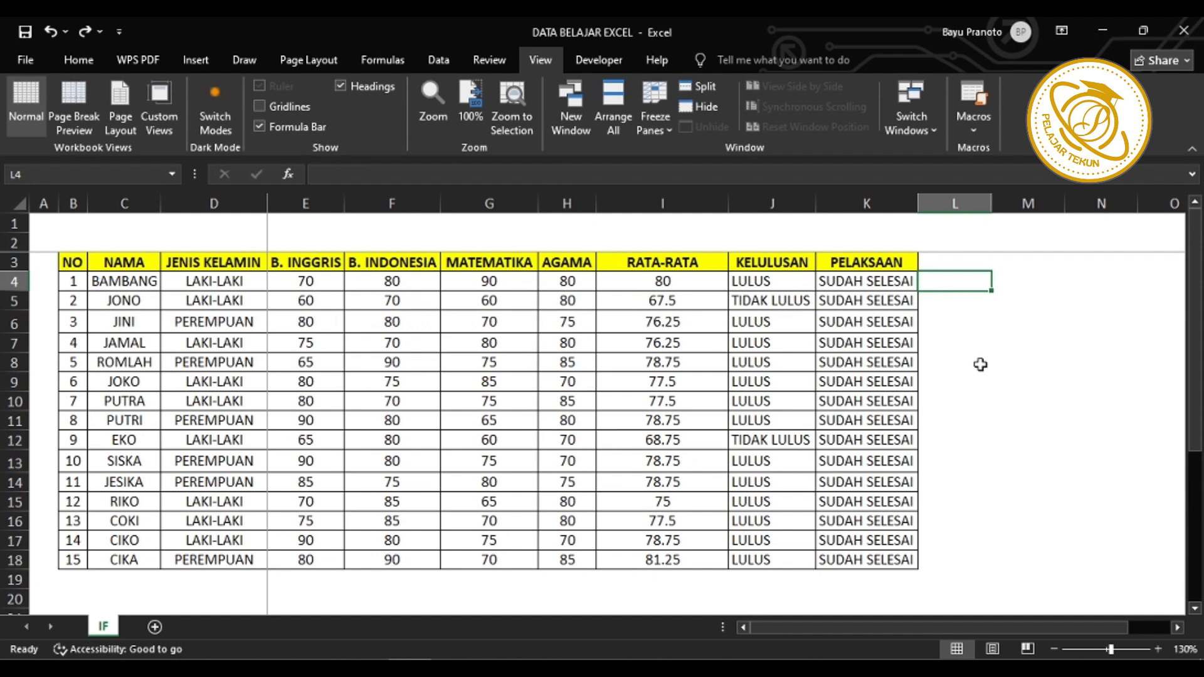